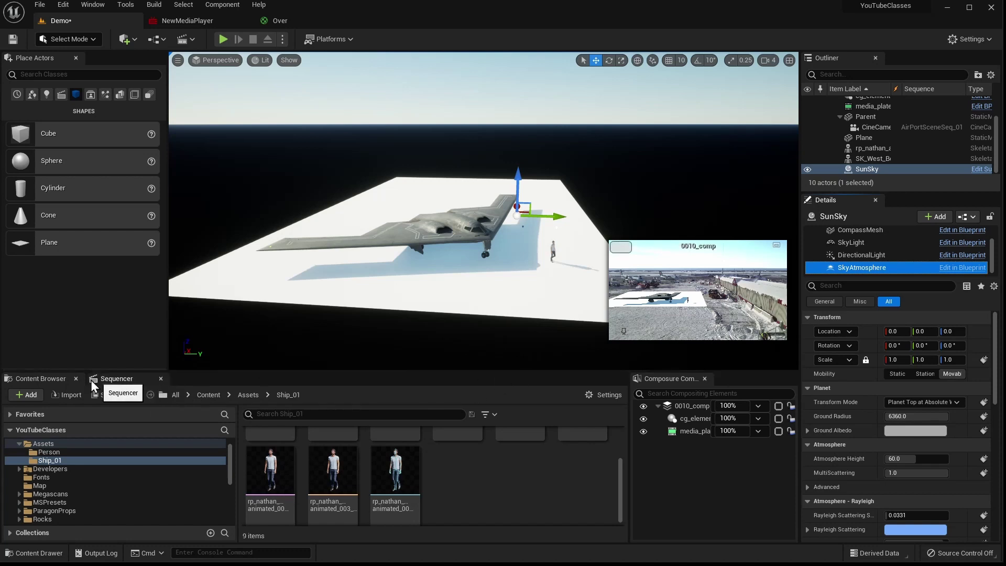
Preview the shot through CineCameraActor2 from the Sequencer, then return the viewport to the free perspective view.
left_click(126, 378)
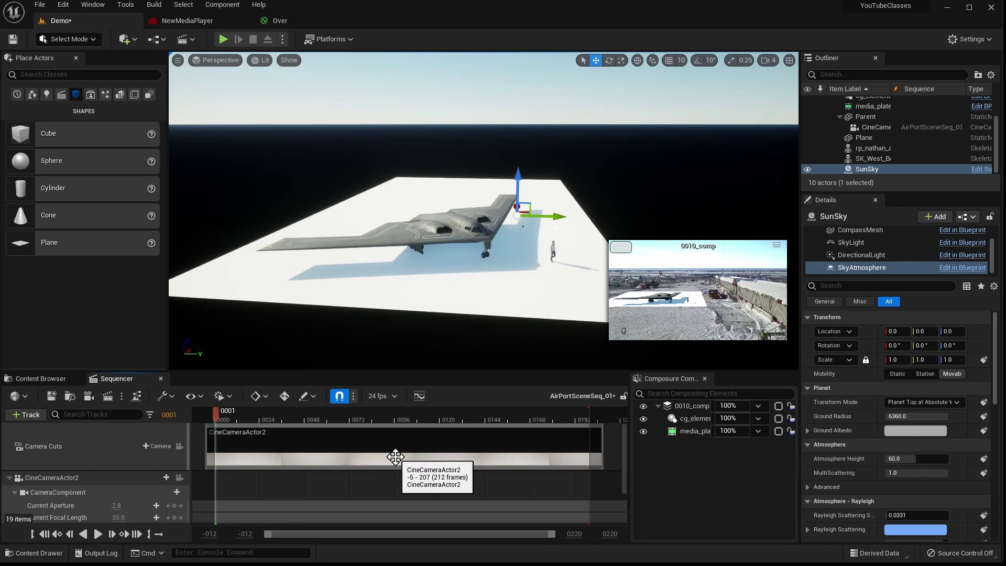
left_click(177, 478)
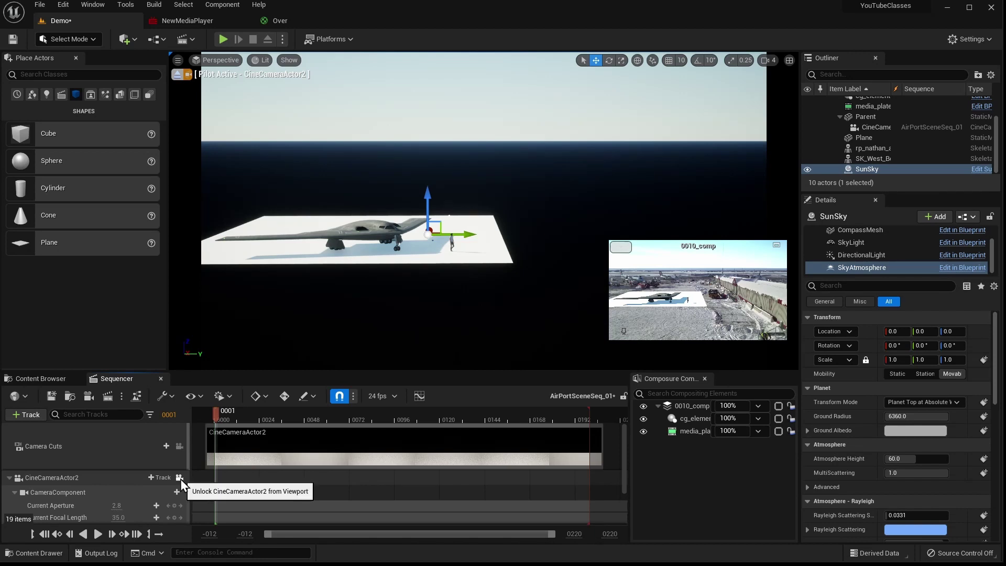
left_click(180, 479)
left_click(178, 478)
left_click(180, 479)
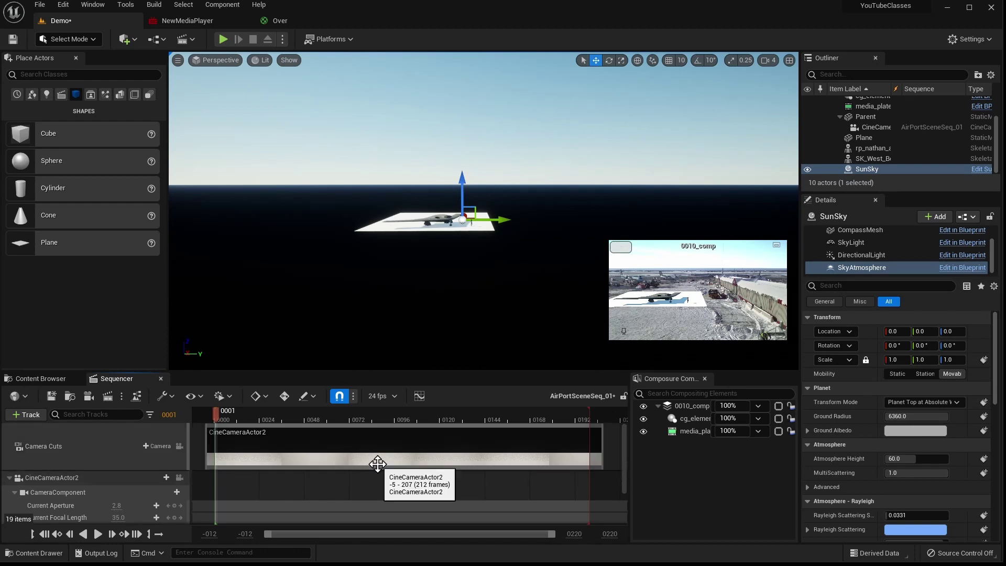
Keyframe CineCameraActor2's Transform track at frame 1 and at the sequence end, frame 200.
scroll(379, 464, "down", 2)
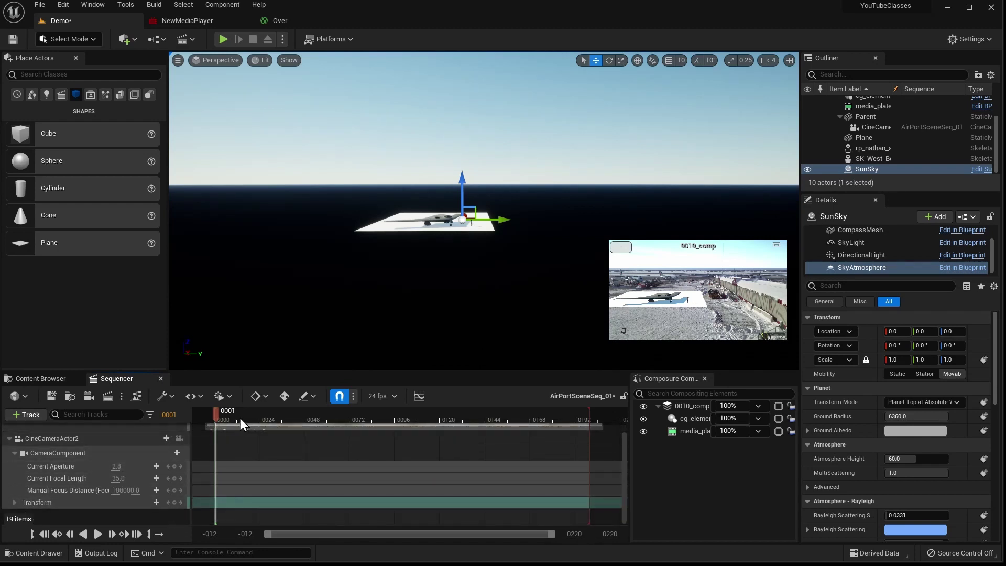
left_click(174, 502)
left_click_drag(240, 420, 591, 423)
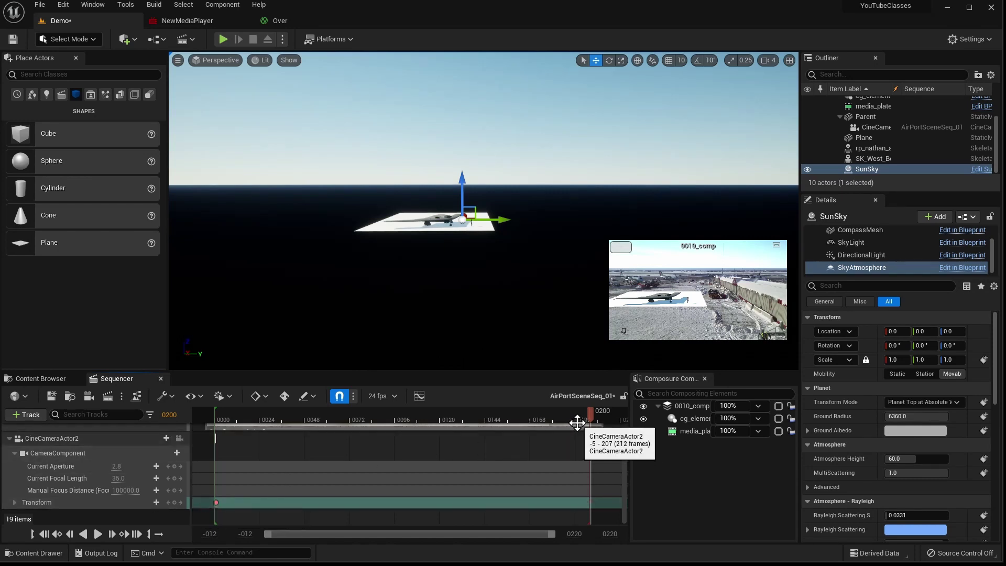
Test the camera keys: nudge the piloted CineCameraActor2 at frame 116, scrub to frame 158, and release the camera from the viewport.
left_click_drag(572, 417, 432, 416)
left_click(180, 438)
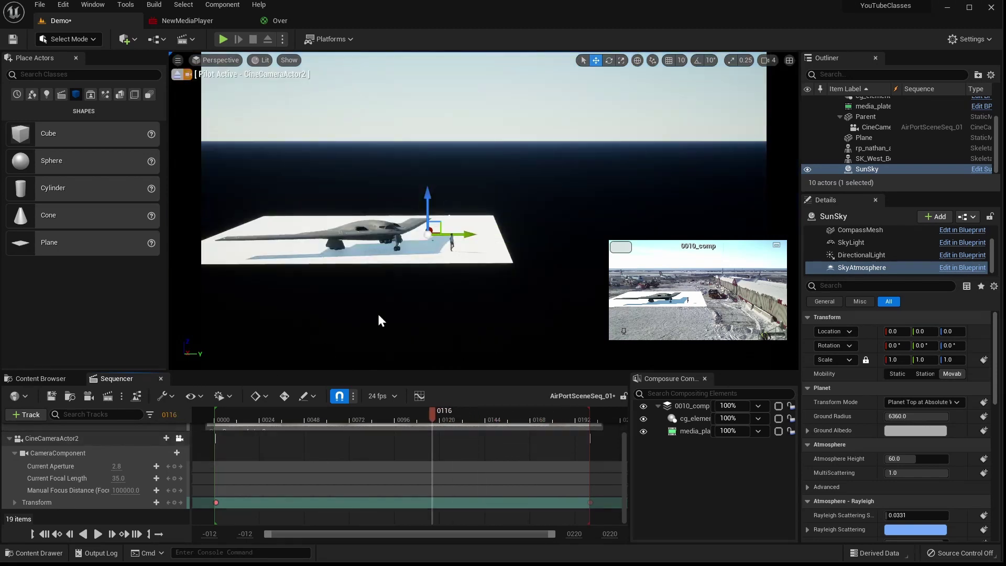
scroll(483, 209, "up", 5)
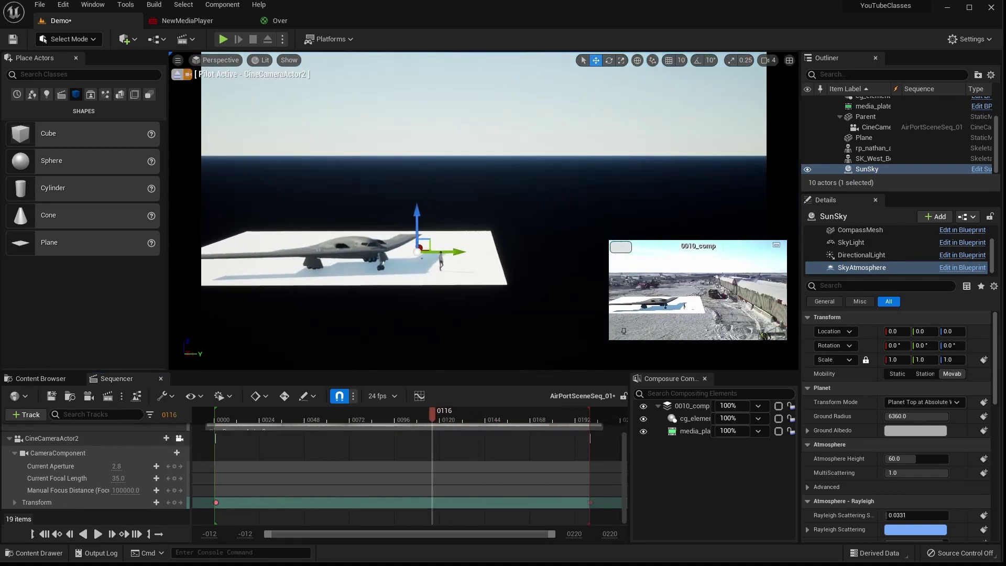
right_click_drag(483, 210, 503, 225)
left_click_drag(426, 414, 512, 418)
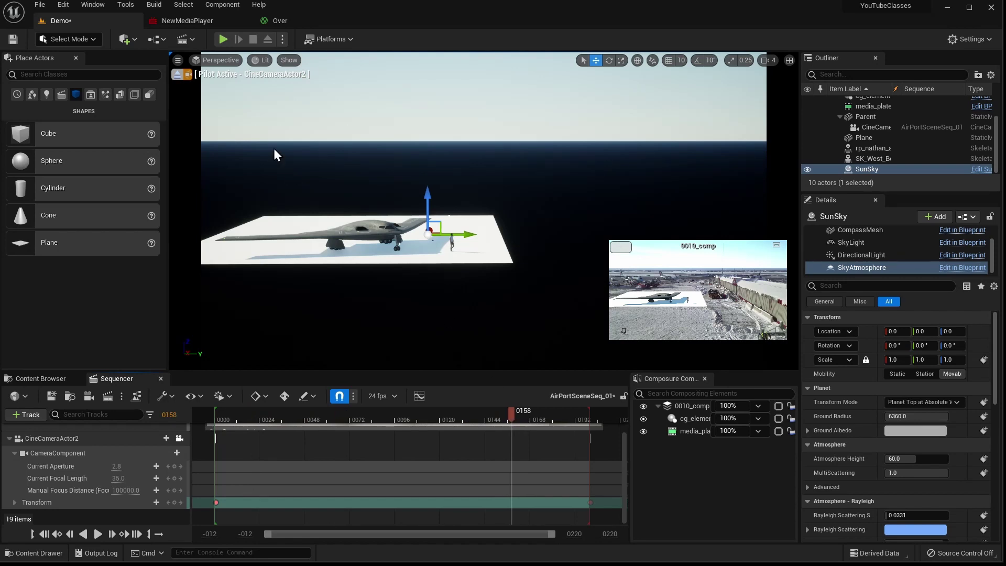
left_click(179, 438)
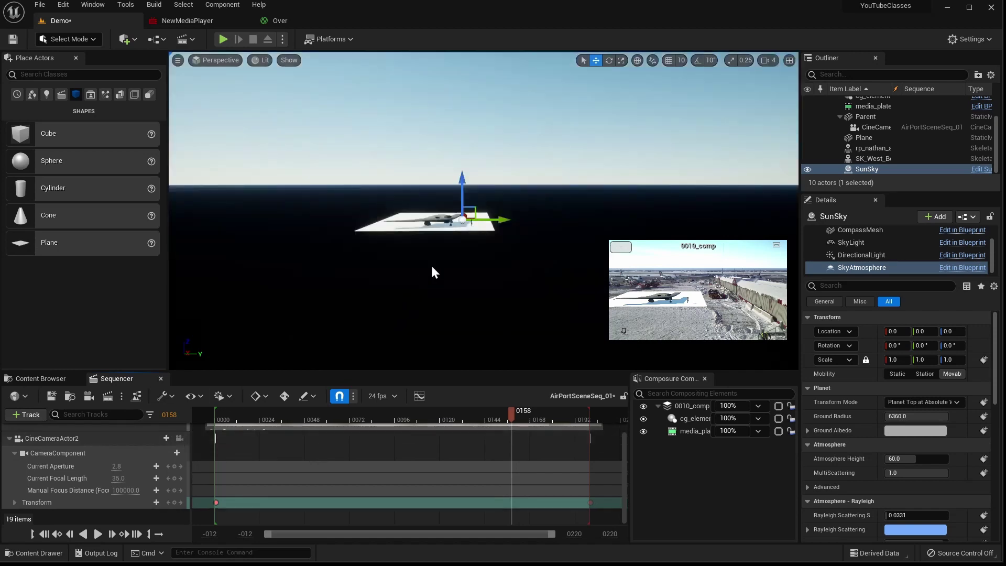
scroll(524, 475, "up", 3)
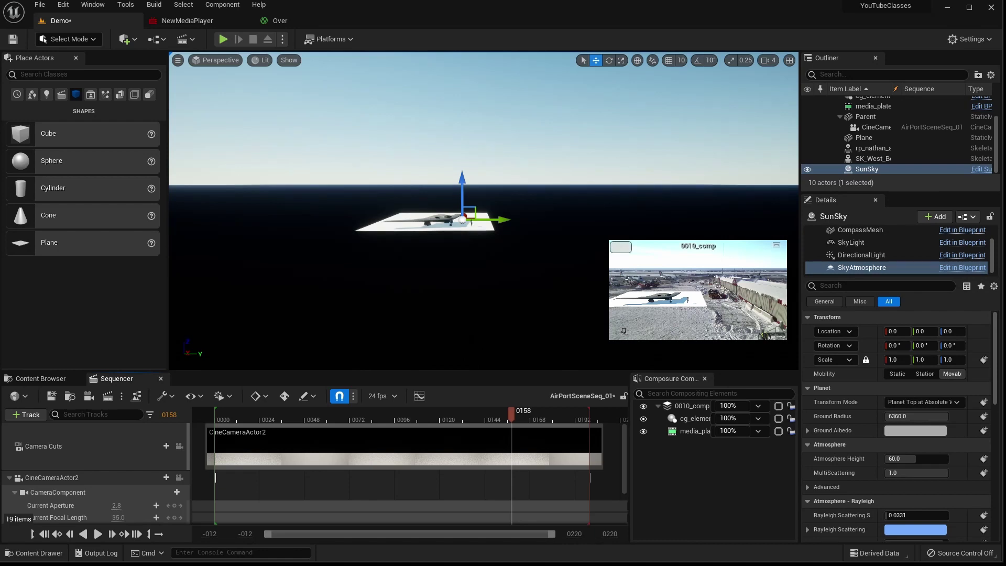
Unpin the 0010_comp preview and group 0010_comp, cg_element1 and media_plate1 into a new Outliner folder named Composure.
left_click(624, 332)
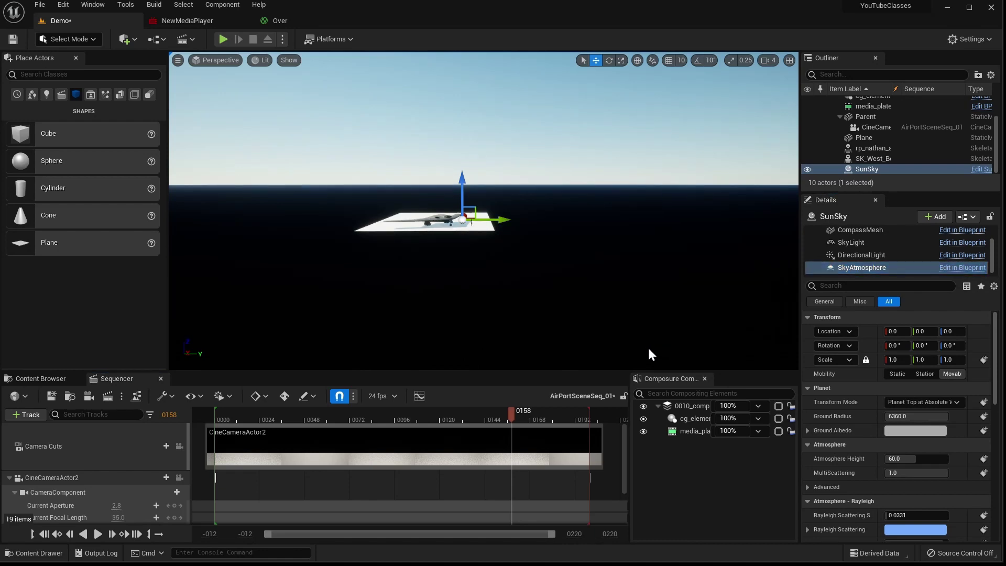
left_click(695, 435)
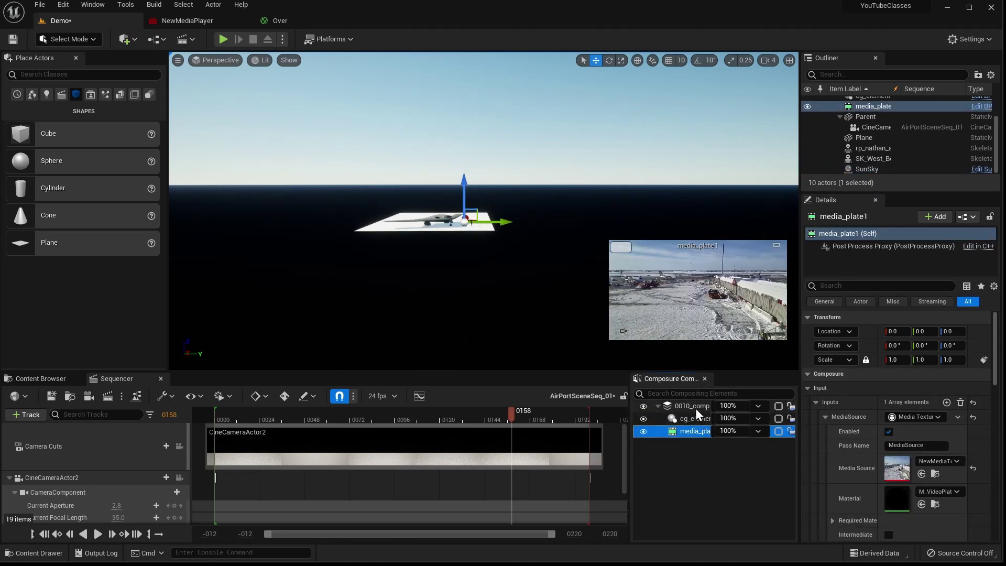
left_click(696, 407, "shift")
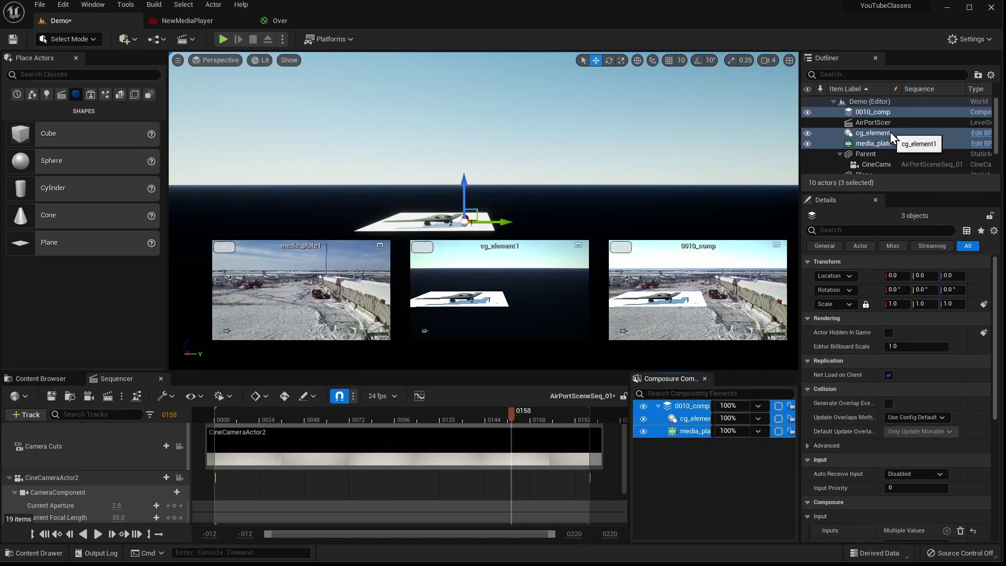
scroll(885, 129, "down", 2)
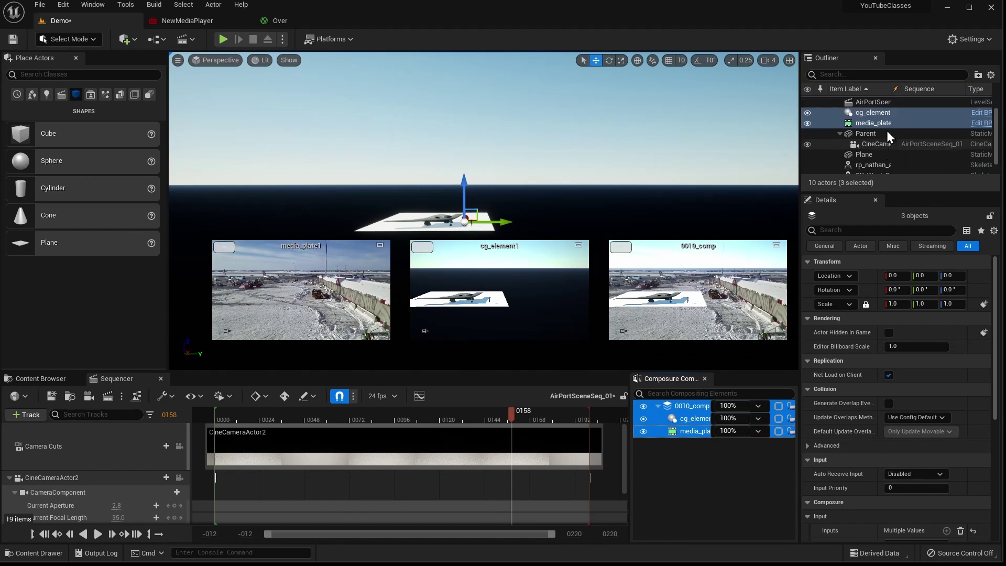
scroll(887, 134, "up", 2)
left_click(978, 74)
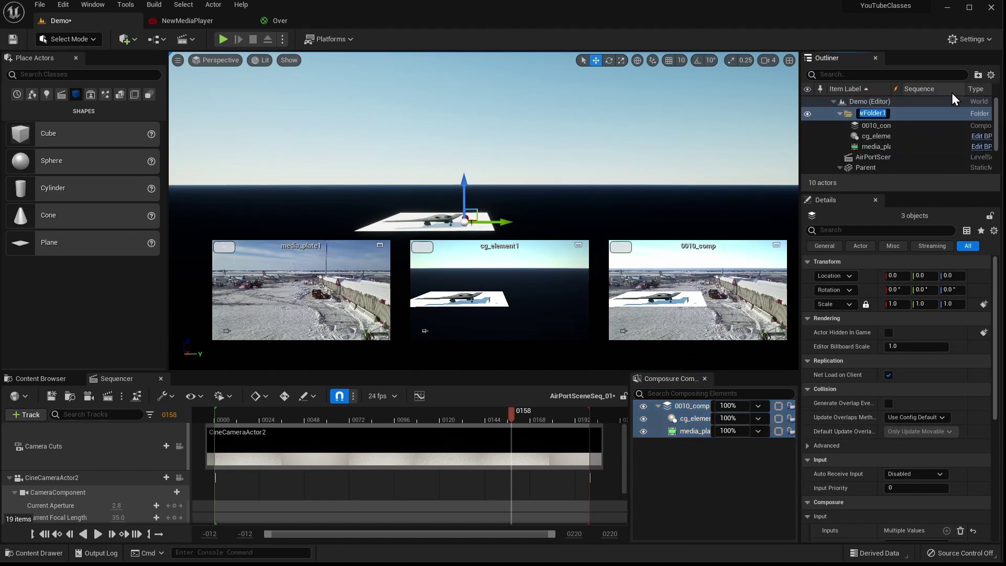
type("Com")
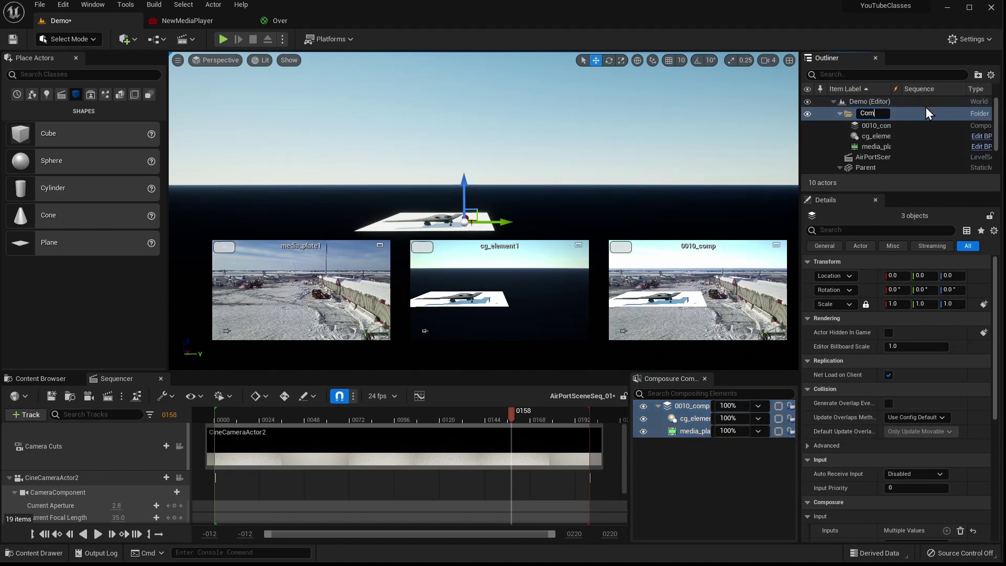
type("posure")
key("Return")
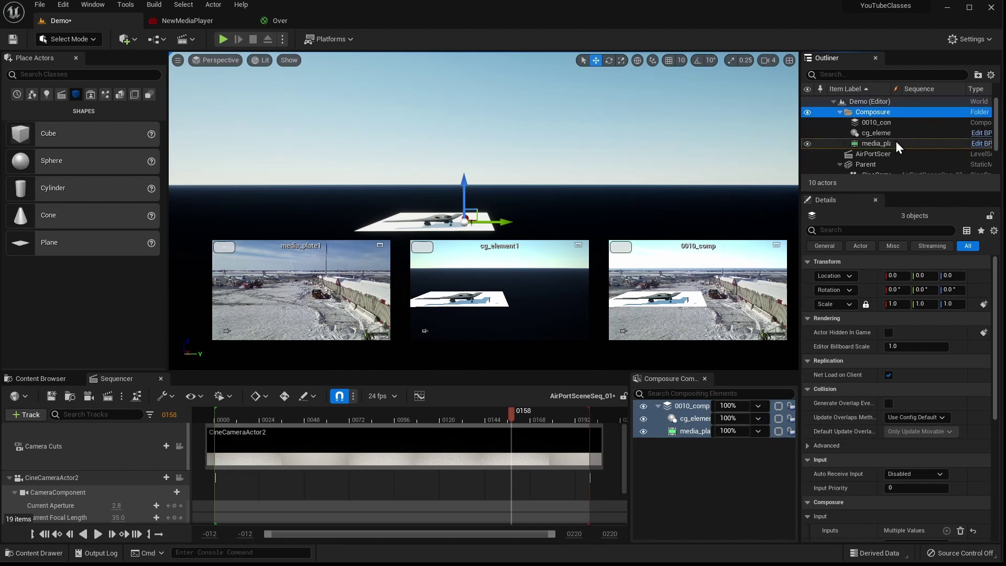
Select the three elements 0010_comp, cg_element1 and media_plate1 inside the Composure folder.
left_click(886, 145)
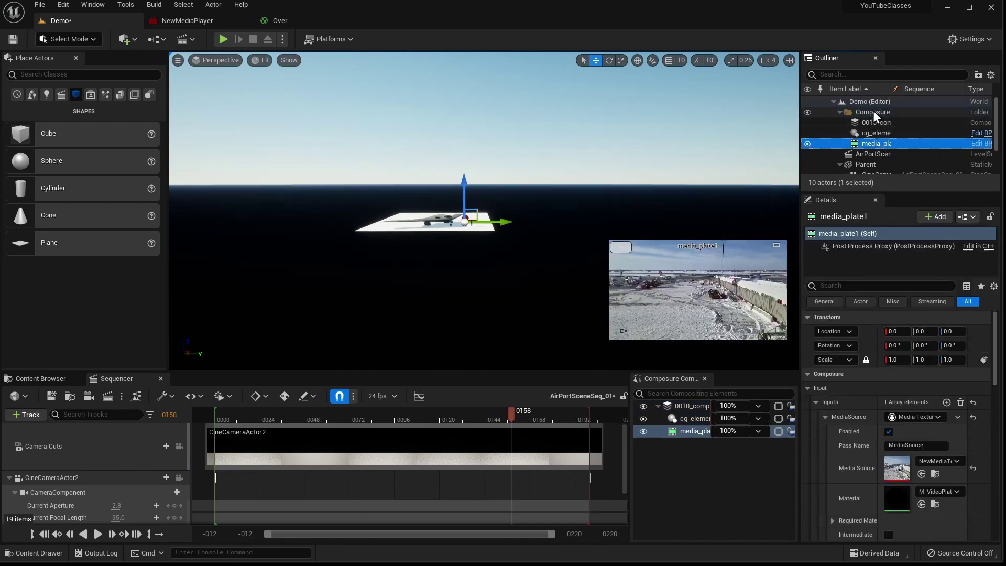
left_click(872, 112)
left_click(872, 113, "ctrl")
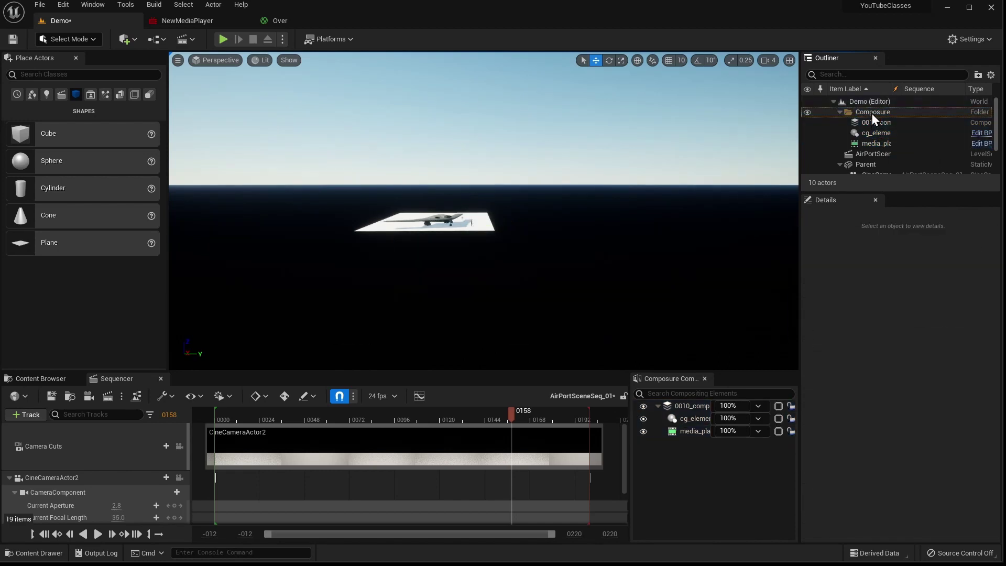
left_click(870, 123)
left_click(871, 143, "shift")
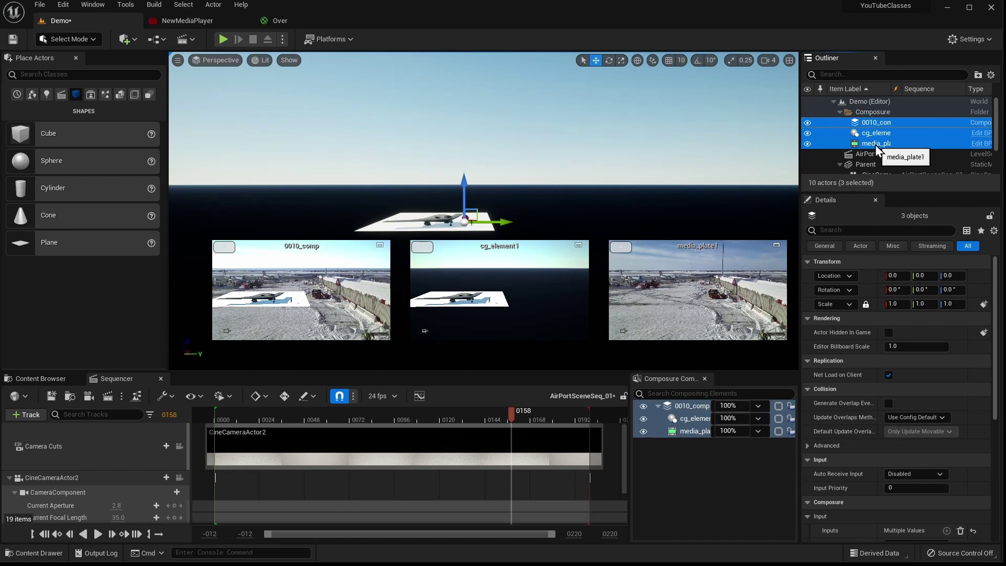
Save all modified content in the project.
left_click(56, 381)
left_click(109, 395)
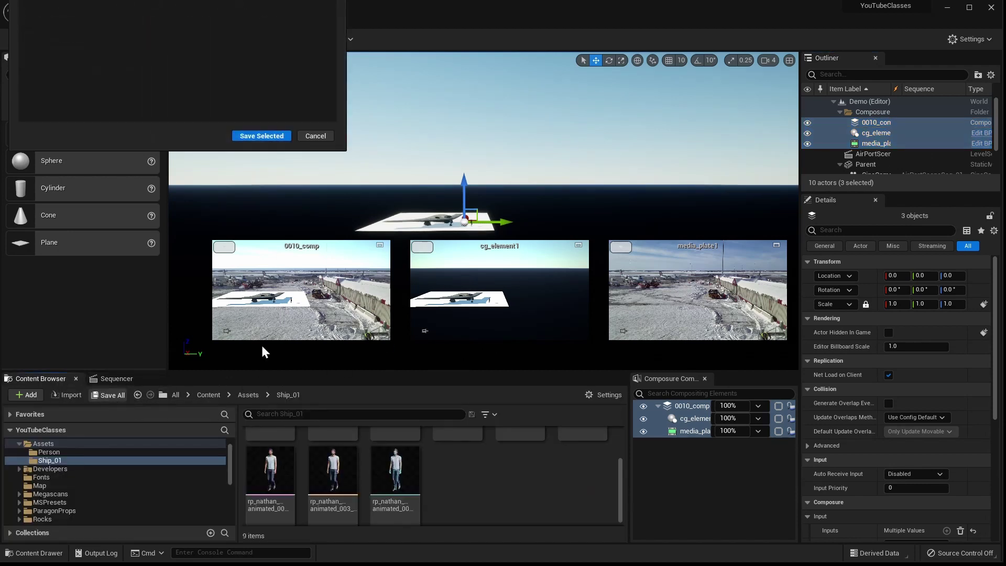
left_click(261, 136)
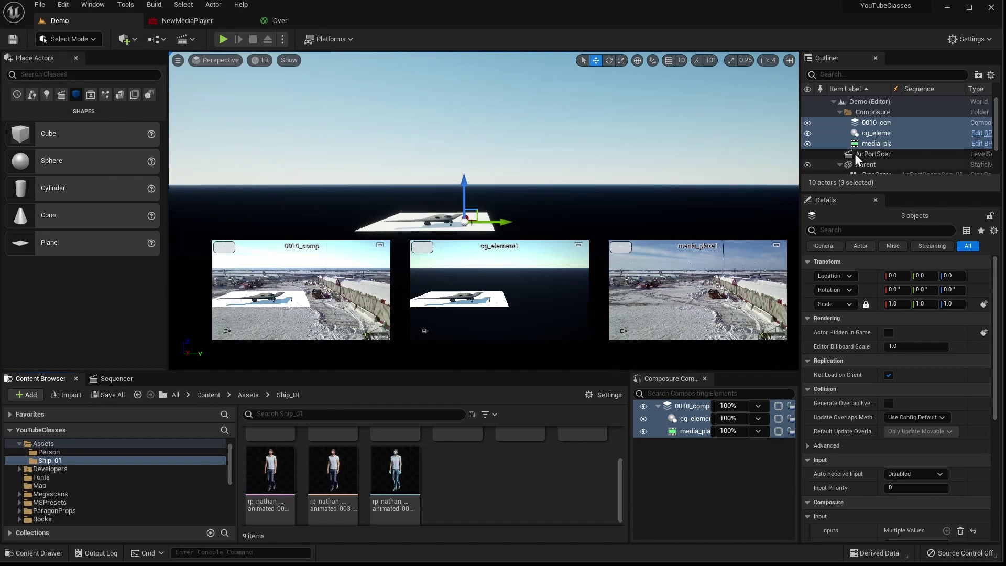
Copy the three selected Composure elements and delete them from the level, accepting the deletion for all referenced actors.
right_click_drag(739, 155, 672, 153)
key("Delete")
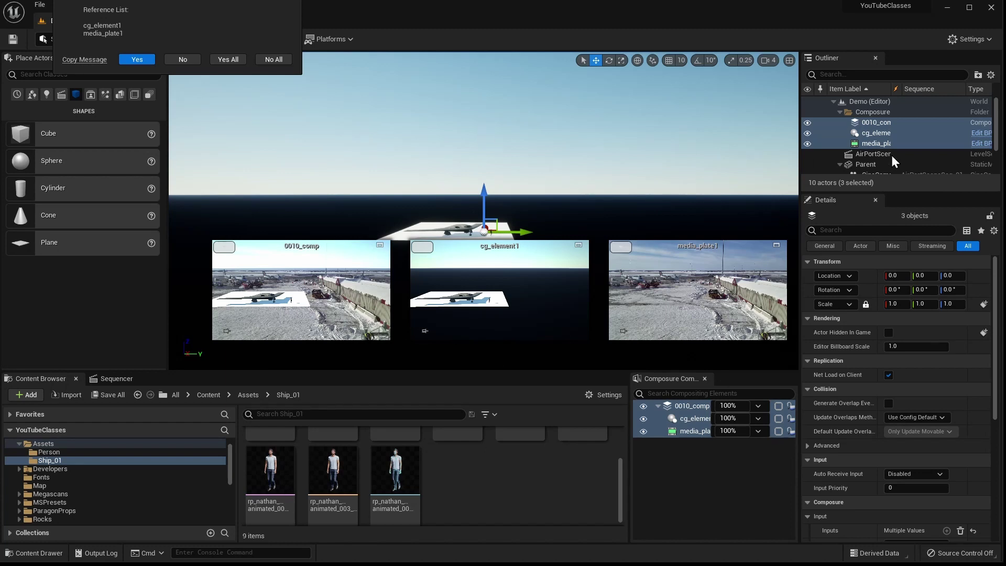
left_click(228, 59)
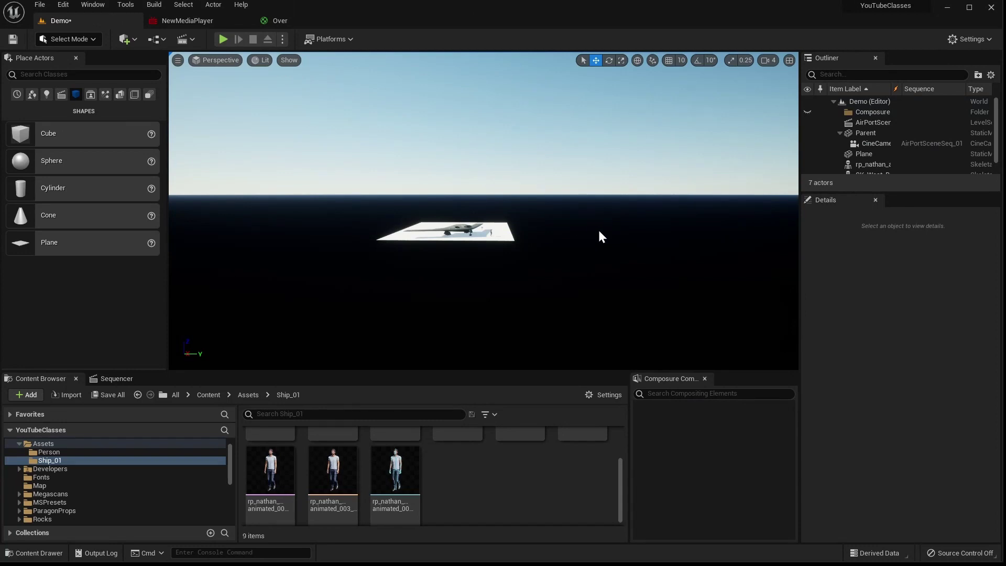
scroll(911, 151, "down", 1)
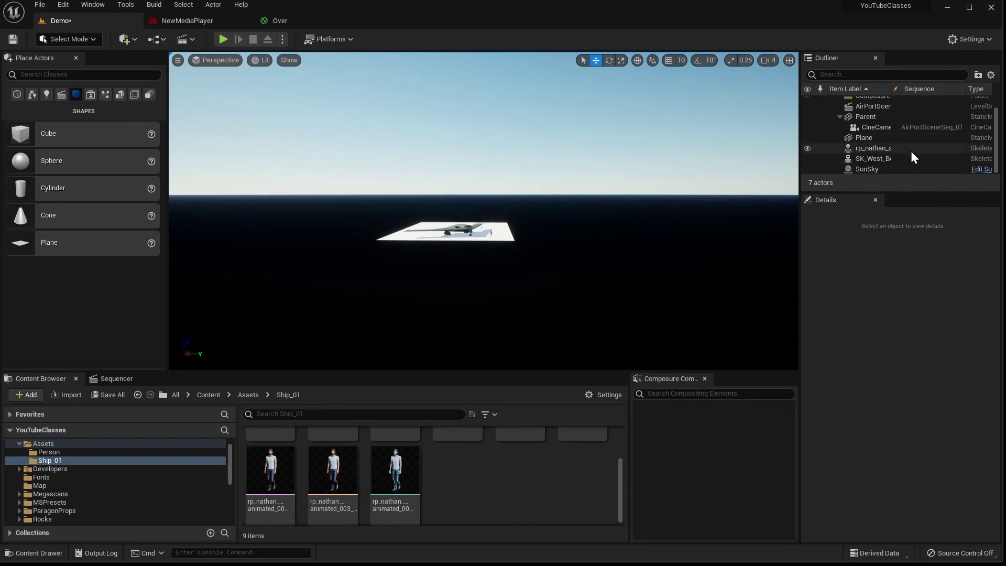
left_click(112, 378)
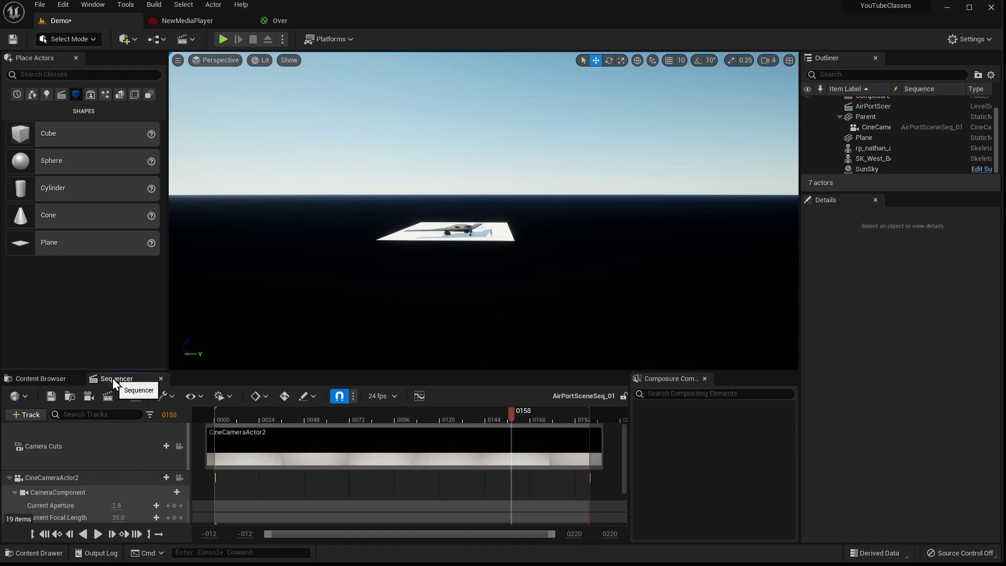
left_click(57, 379)
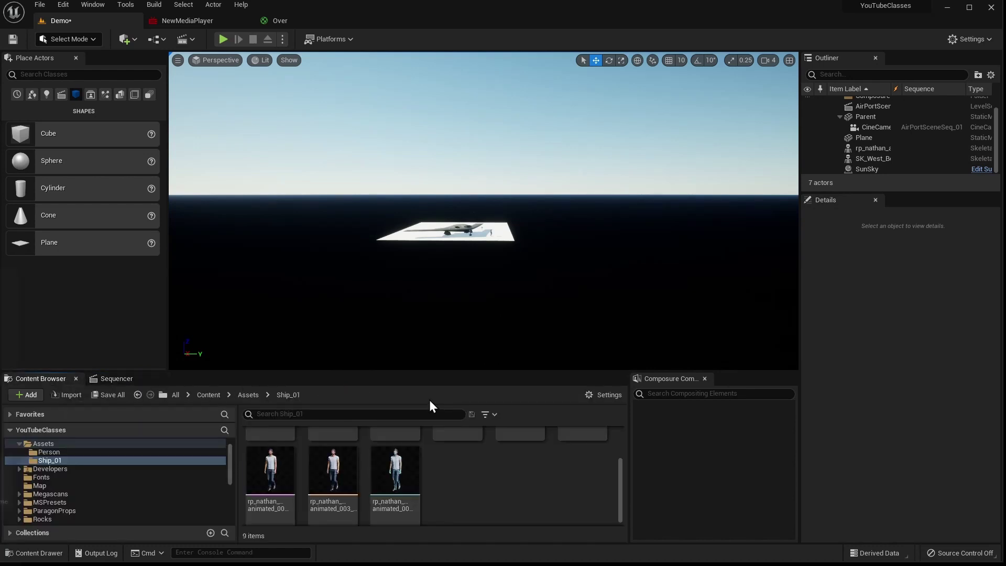
Switch to Notepad, paste the copied Composure elements as text, and review the text from its beginning.
key("Return")
key("ctrl+v")
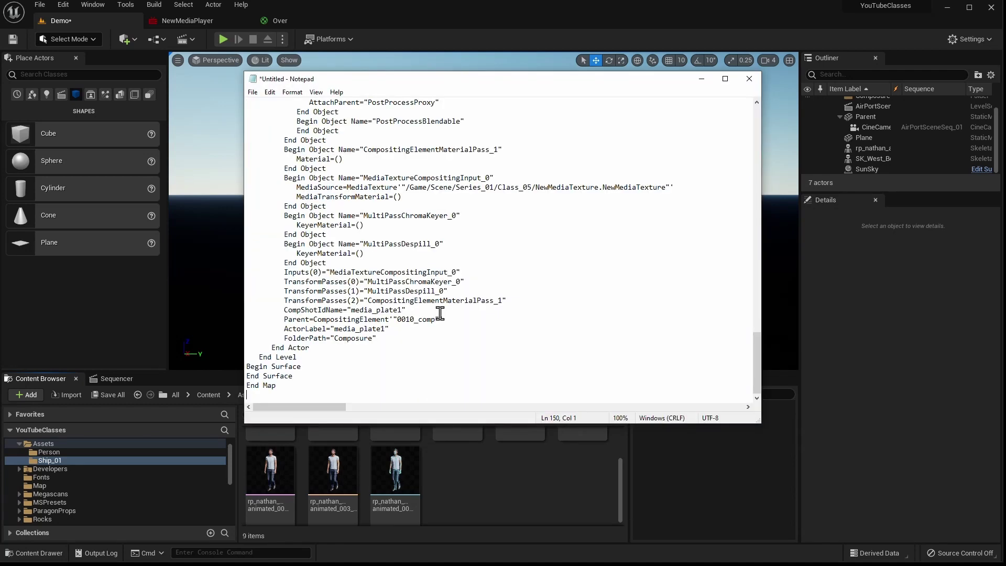
scroll(443, 314, "up", 10)
scroll(448, 312, "up", 20)
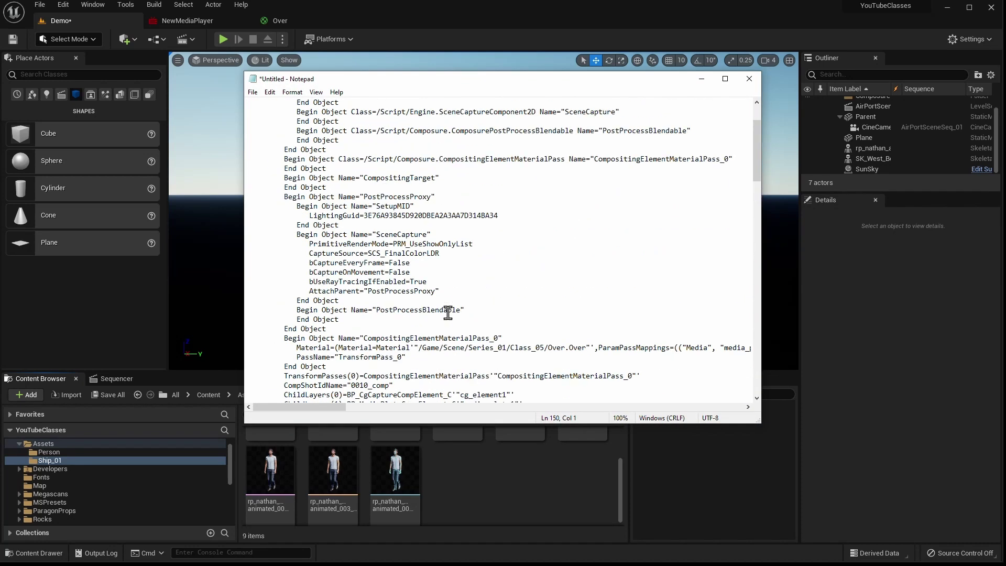
left_click(412, 222)
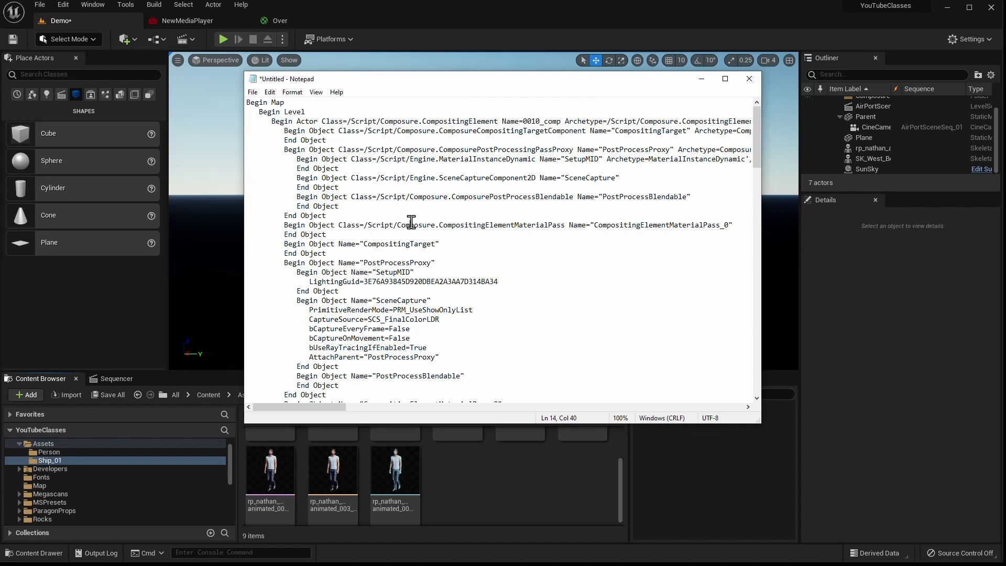
Copy all of the Notepad text and paste it into the level in Unreal Editor to restore the three Composure elements.
key("ctrl+a")
left_click(702, 79)
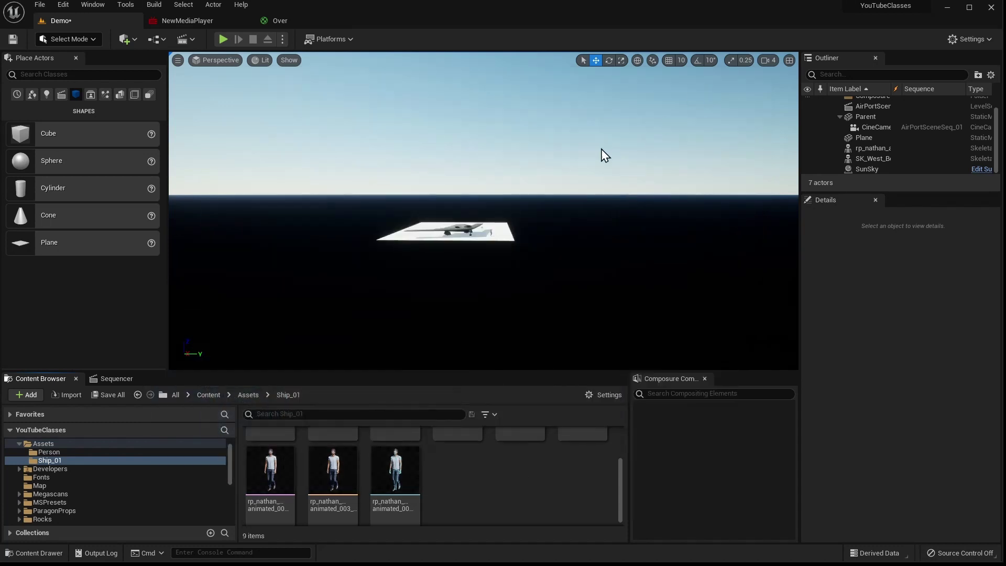
key("ctrl+v")
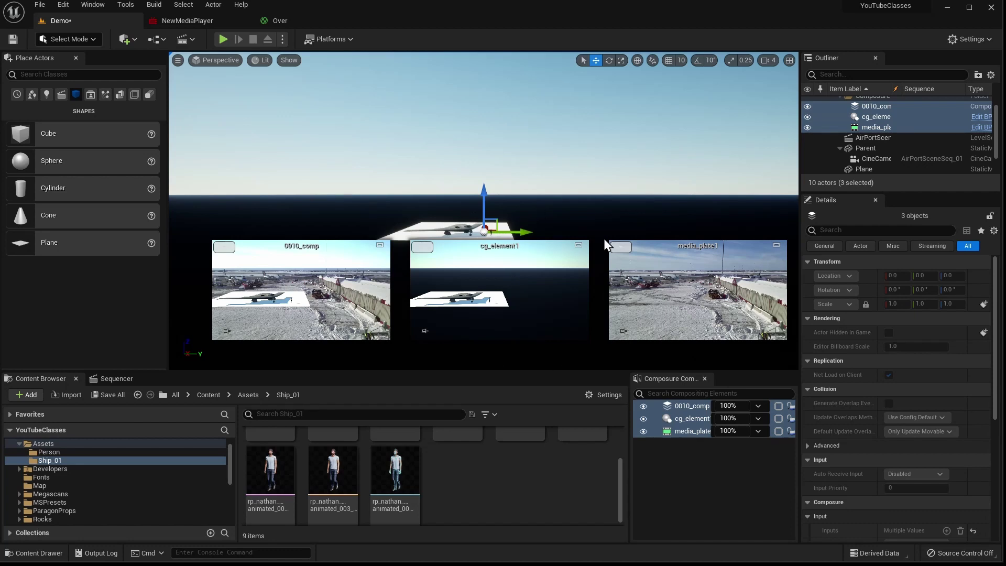
right_click_drag(604, 238, 611, 252)
Delete the pasted Composure elements from the level and look again at the element text in Notepad.
key("Delete")
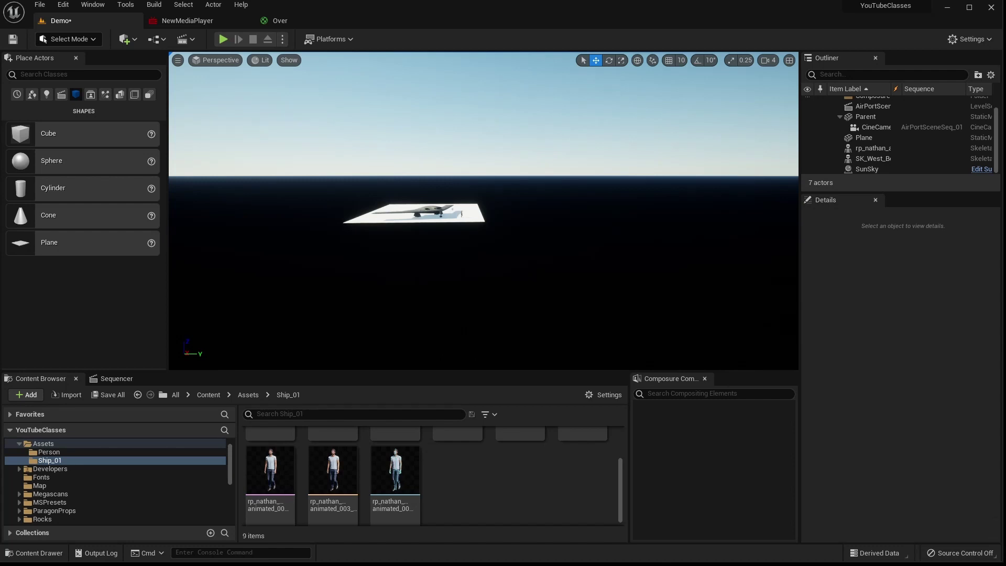
key("alt+Tab")
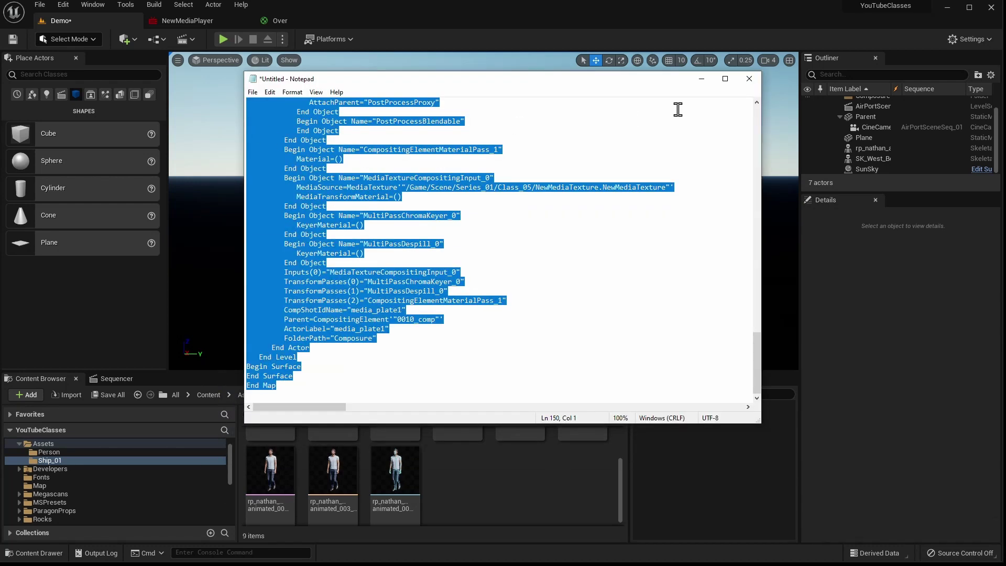
left_click(700, 81)
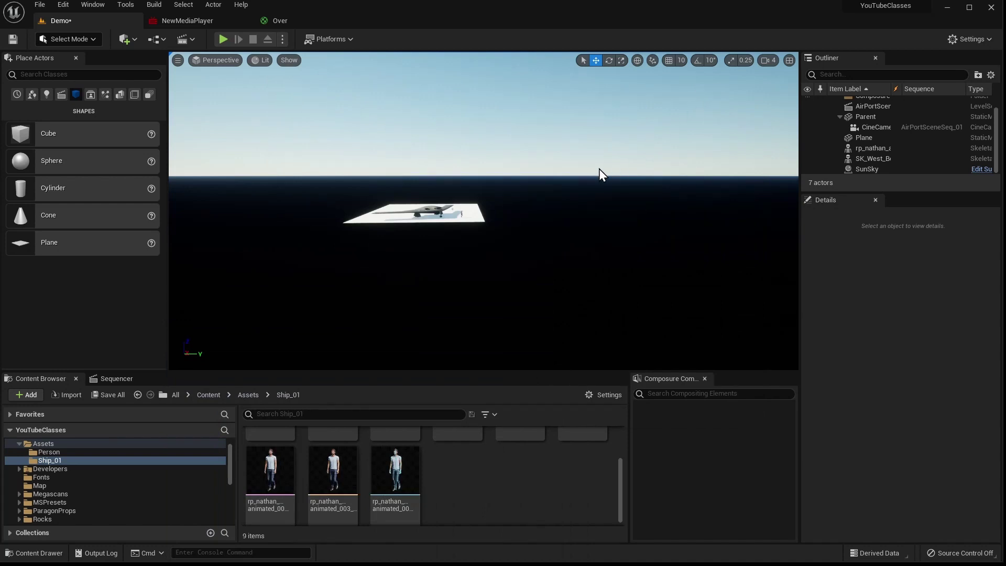
Bring up the AirPortSceneSeq_01 sequence timeline and look once more at the Composure element text in Notepad.
scroll(894, 118, "up", 1)
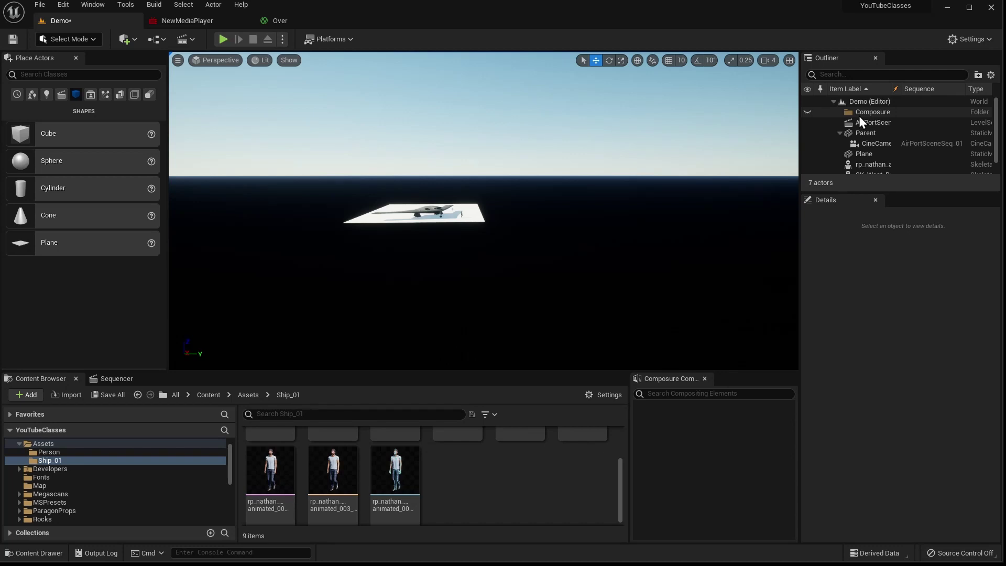
left_click(116, 379)
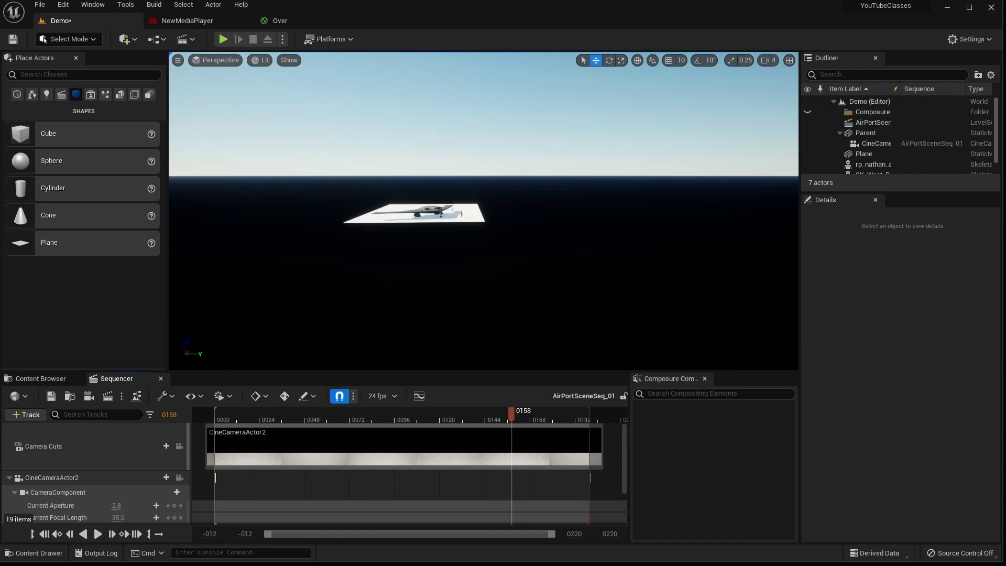
key("alt+Tab")
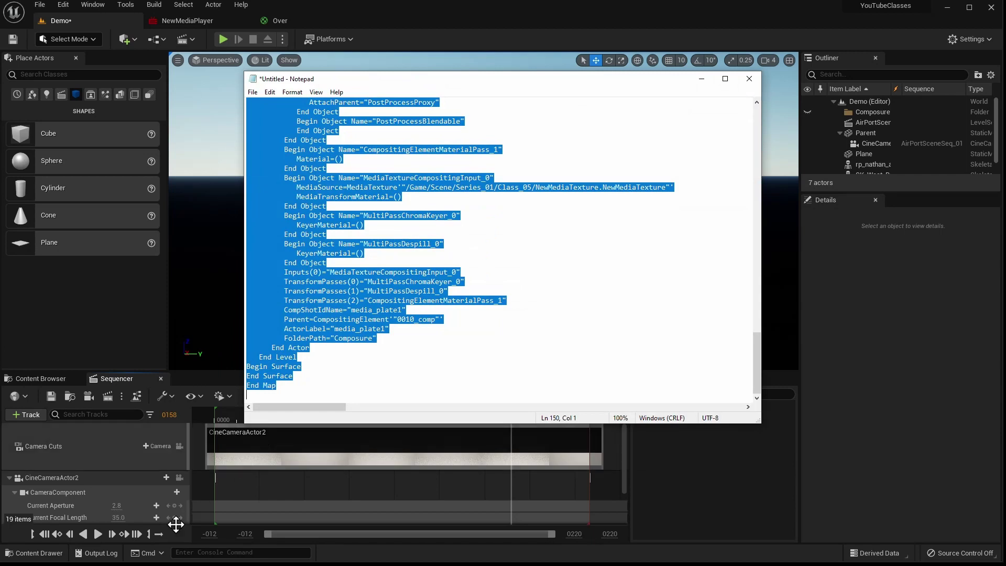
key("alt+Tab")
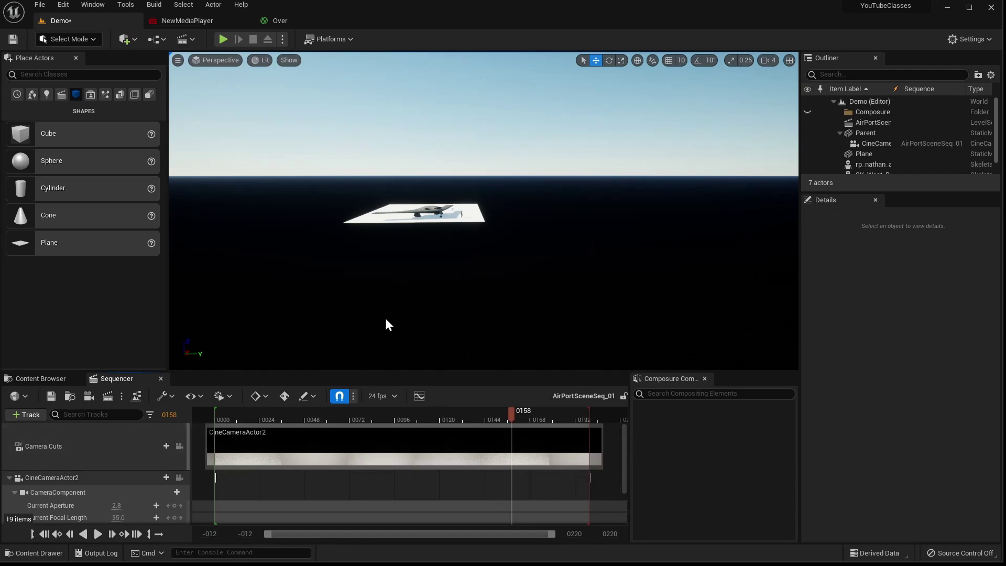
Open the Movie Render Queue, undock it as a floating window over the viewport, and enlarge it.
left_click(99, 8)
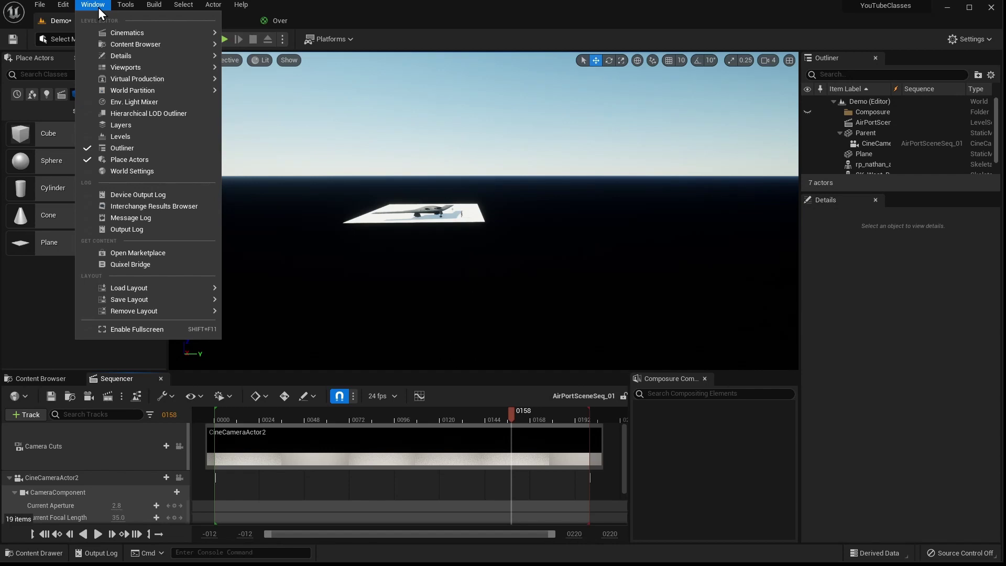
mouse_move(108, 30)
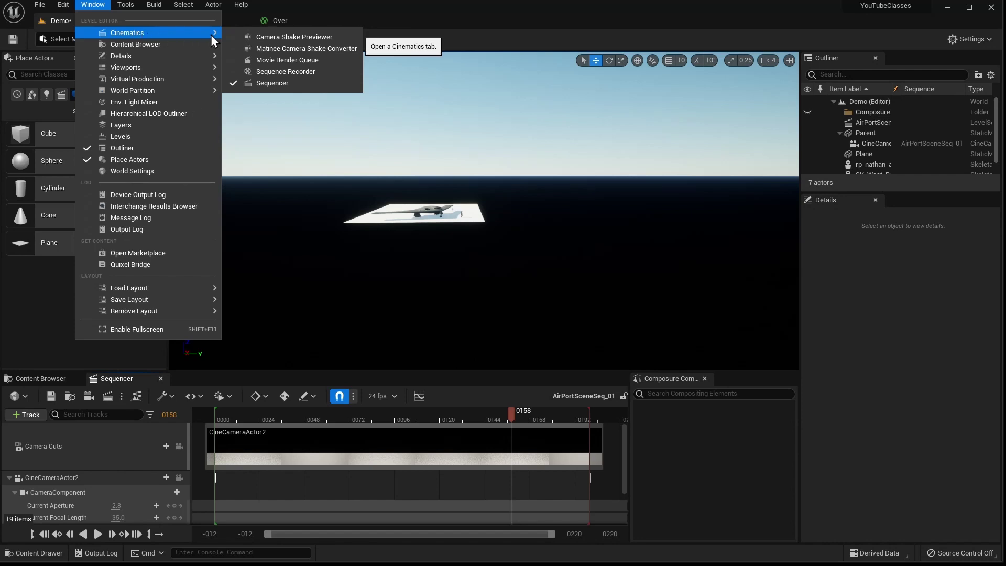
left_click(294, 61)
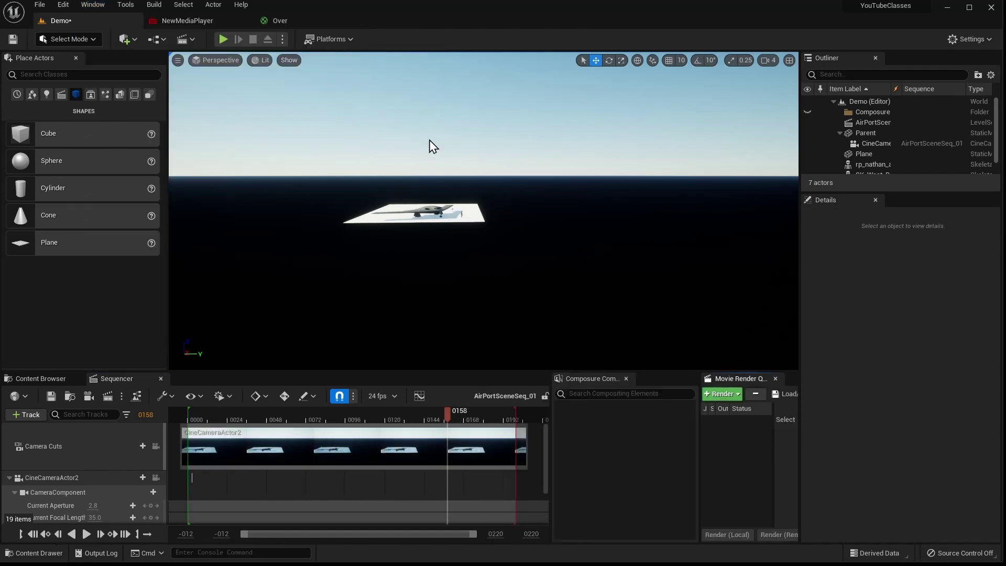
left_click_drag(735, 378, 438, 150)
left_click_drag(506, 201, 753, 201)
left_click_drag(602, 160, 518, 149)
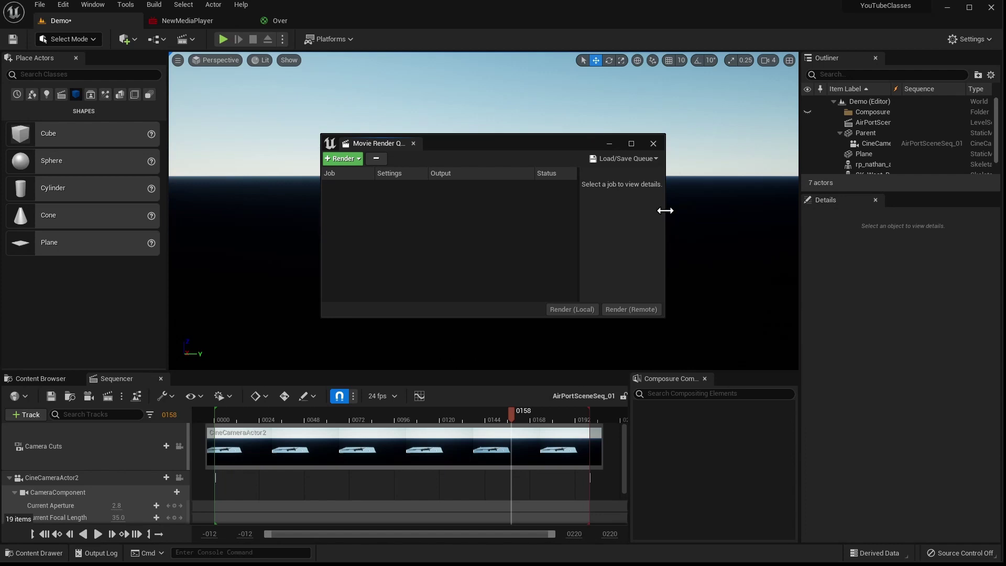
left_click_drag(665, 210, 719, 211)
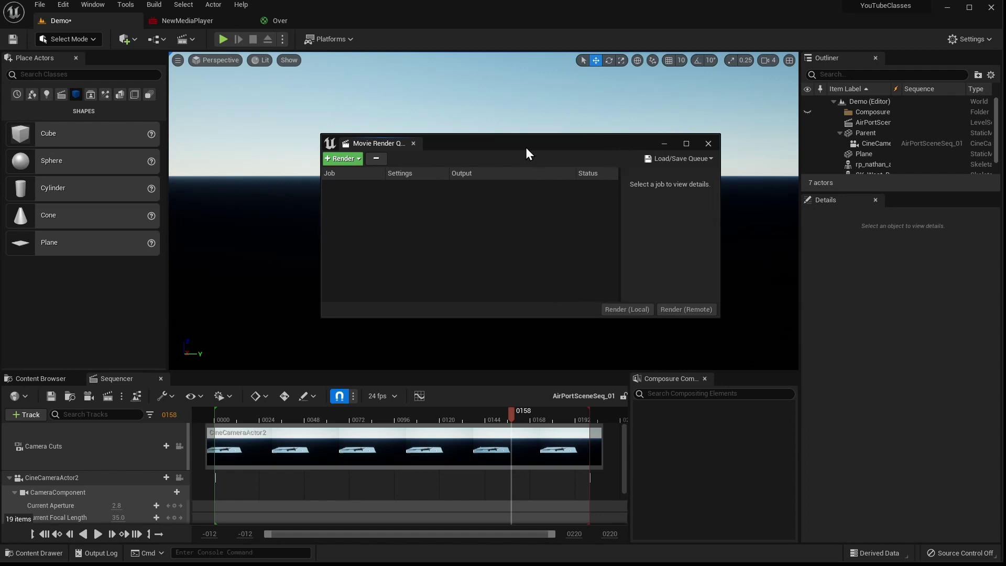
left_click_drag(527, 149, 460, 122)
left_click_drag(648, 289, 725, 341)
left_click_drag(482, 128, 512, 117)
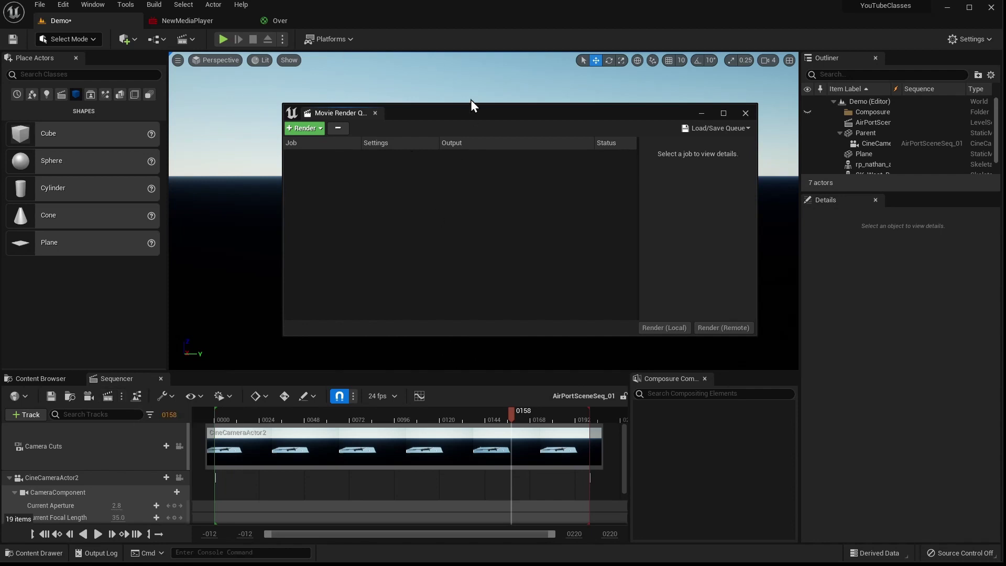
left_click_drag(467, 104, 479, 82)
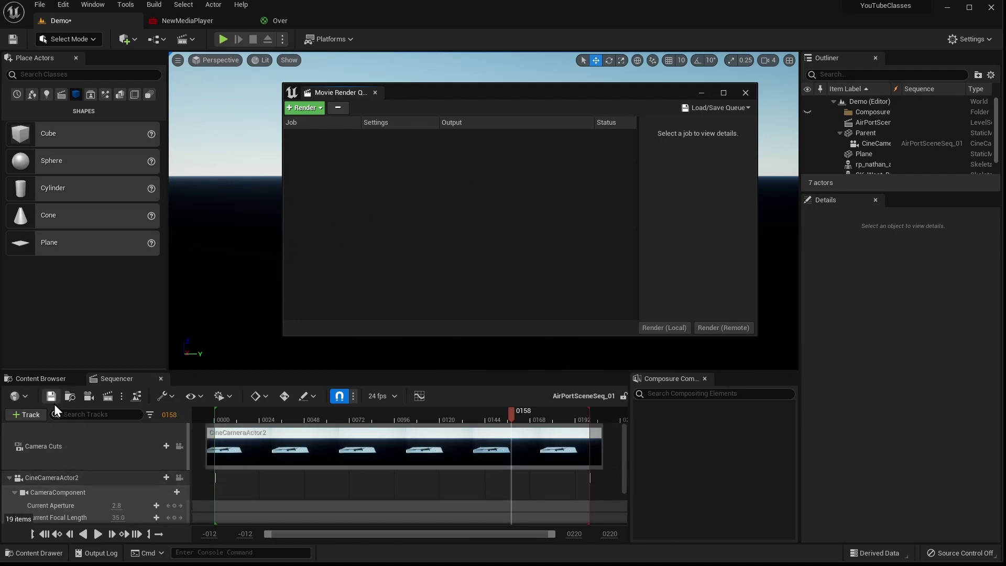
Add the AirPortSceneSeq_01 level sequence from the Class_05 folder to the Movie Render Queue as a job.
left_click(49, 379)
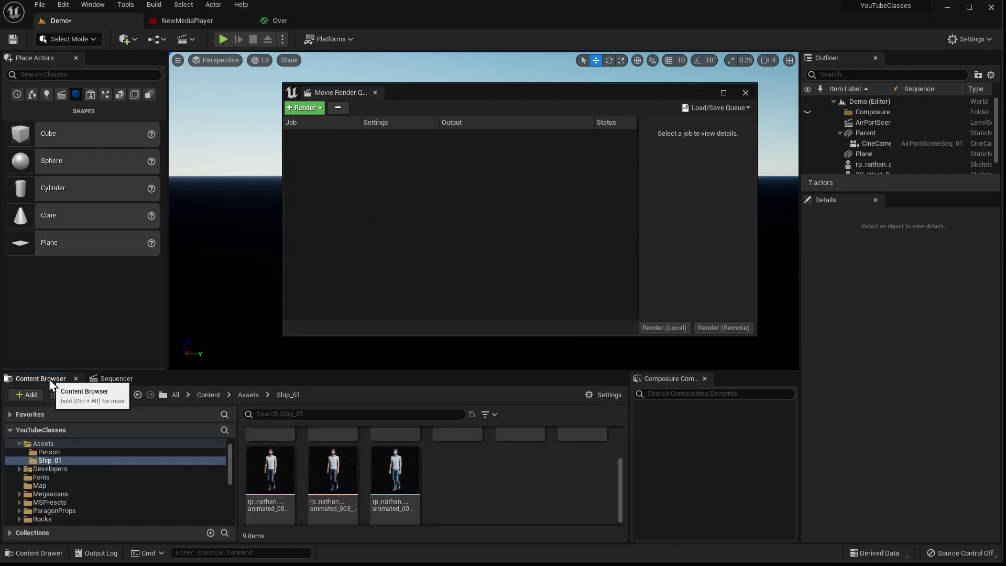
scroll(382, 487, "up", 2)
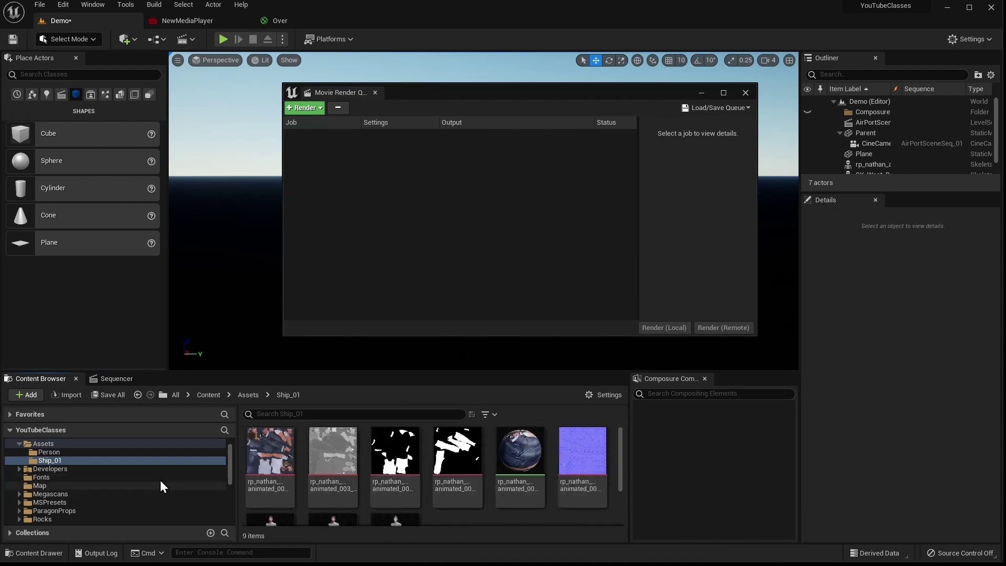
scroll(114, 480, "down", 3)
left_click(67, 501)
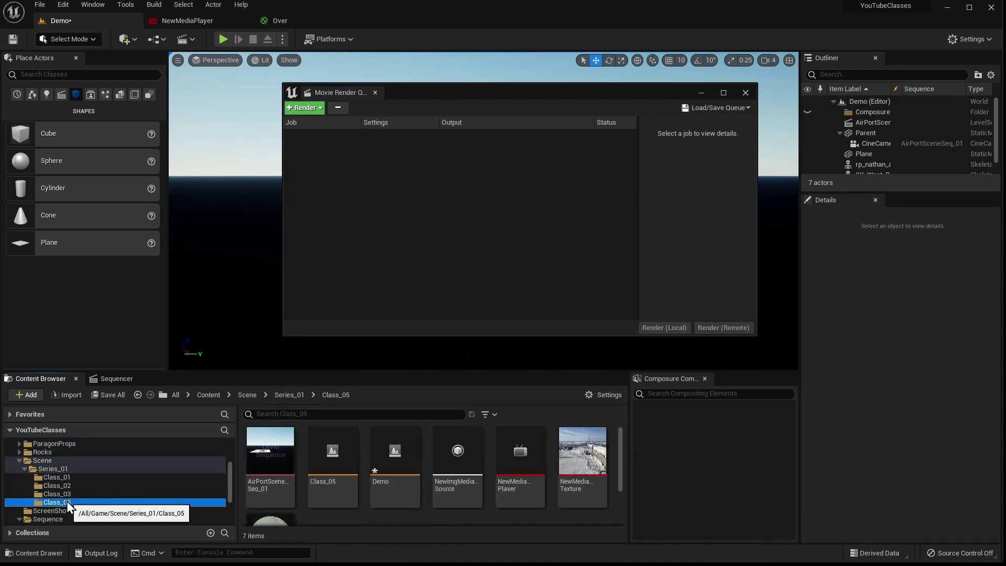
left_click_drag(267, 469, 352, 135)
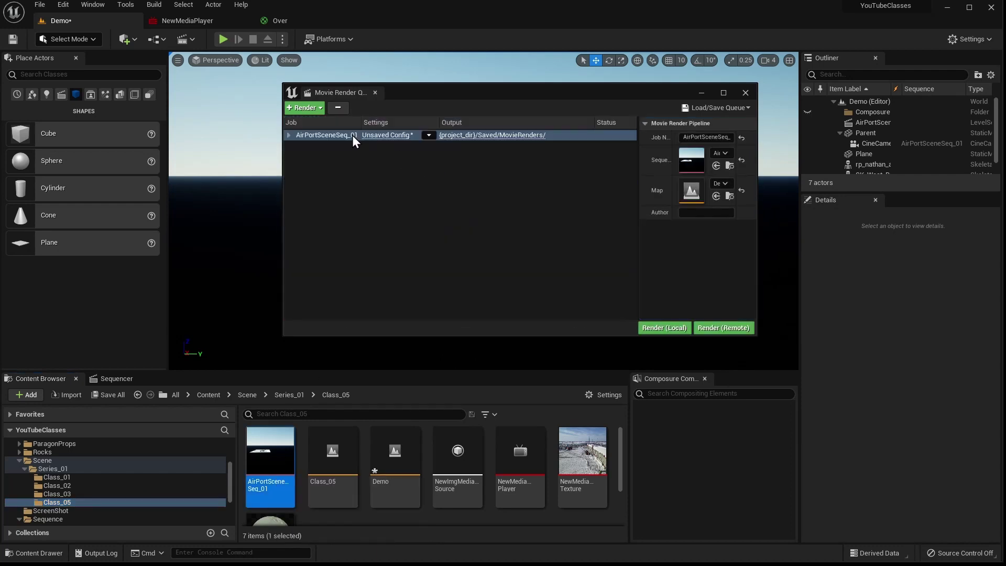
Add a second AirPortSceneSeq_01 render job from the asset picker, and delete one of the two identical jobs.
left_click(321, 111)
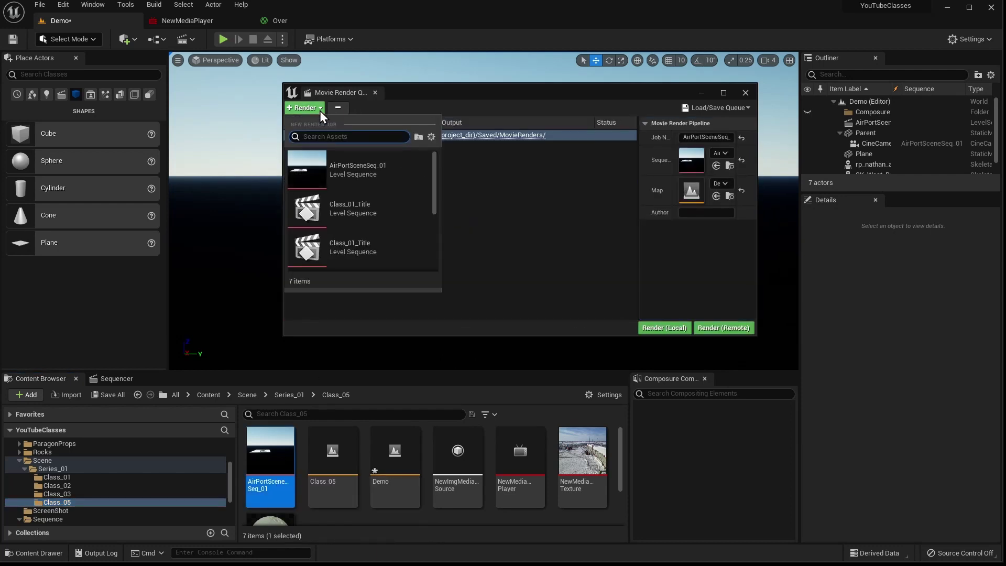
left_click(349, 171)
left_click(345, 136)
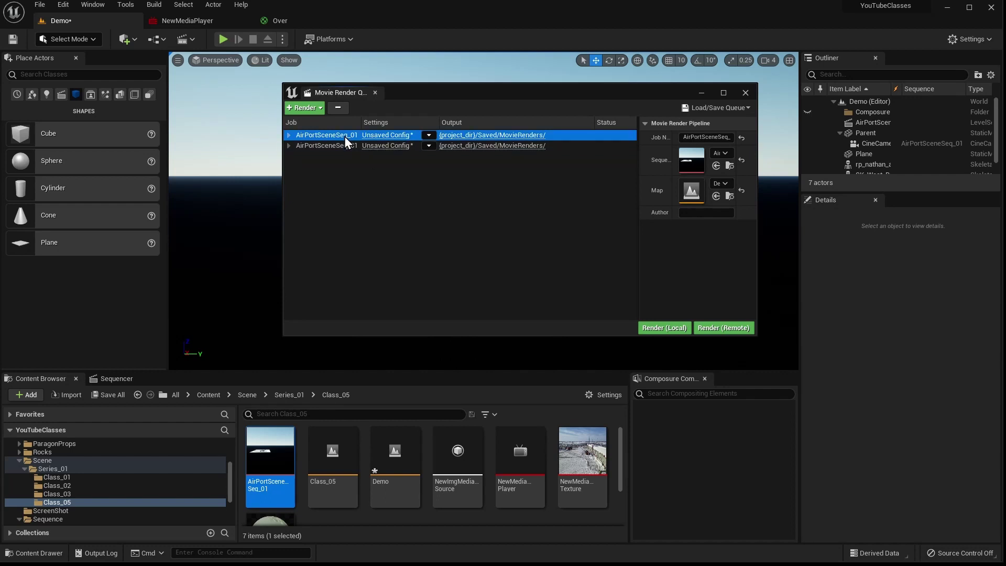
key("Delete")
left_click(345, 136)
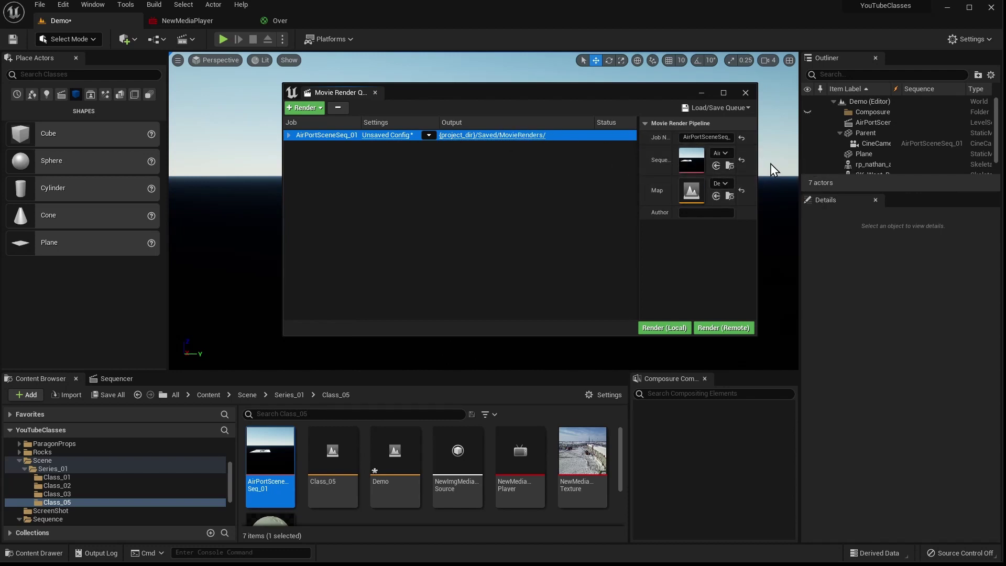
Widen the render queue window and load the Still_Ultra preset into the AirPortSceneSeq_01 job's render configuration.
left_click_drag(758, 163, 825, 162)
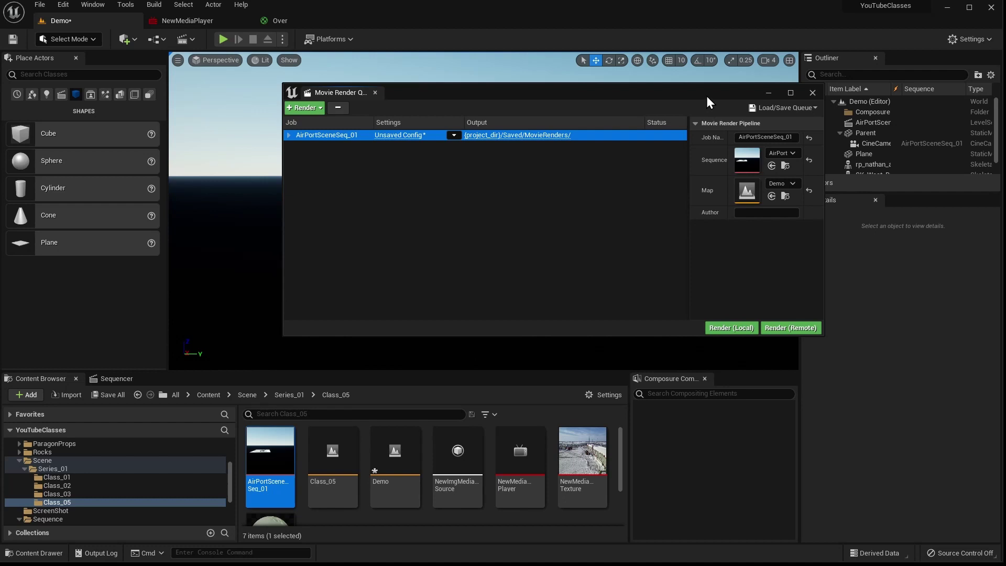
left_click_drag(707, 97, 608, 97)
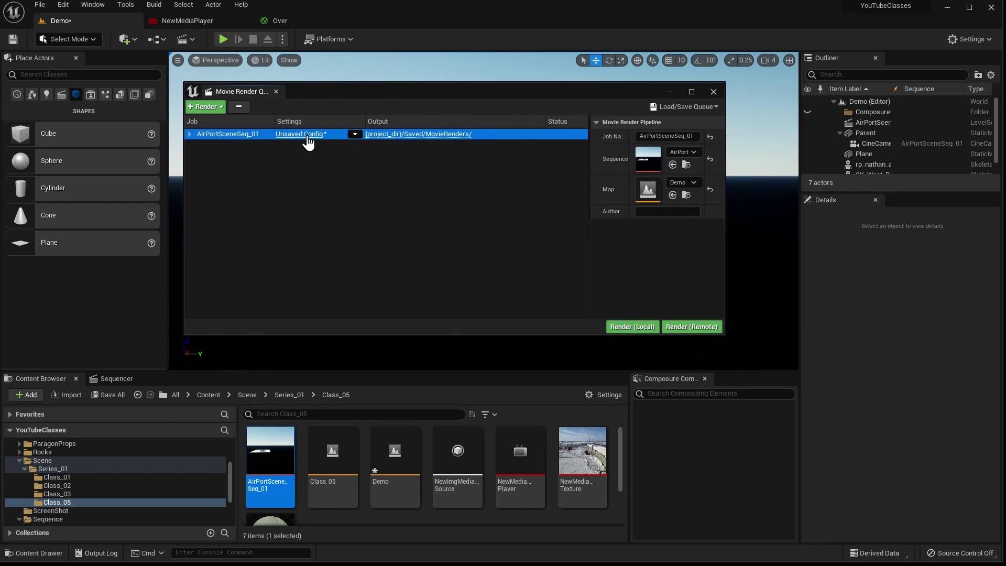
left_click(292, 136)
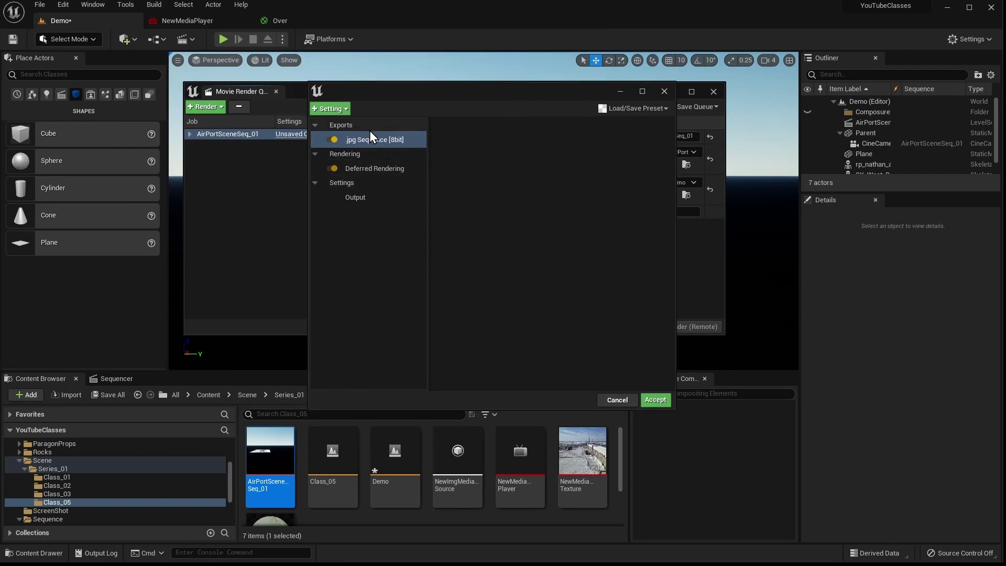
left_click(615, 112)
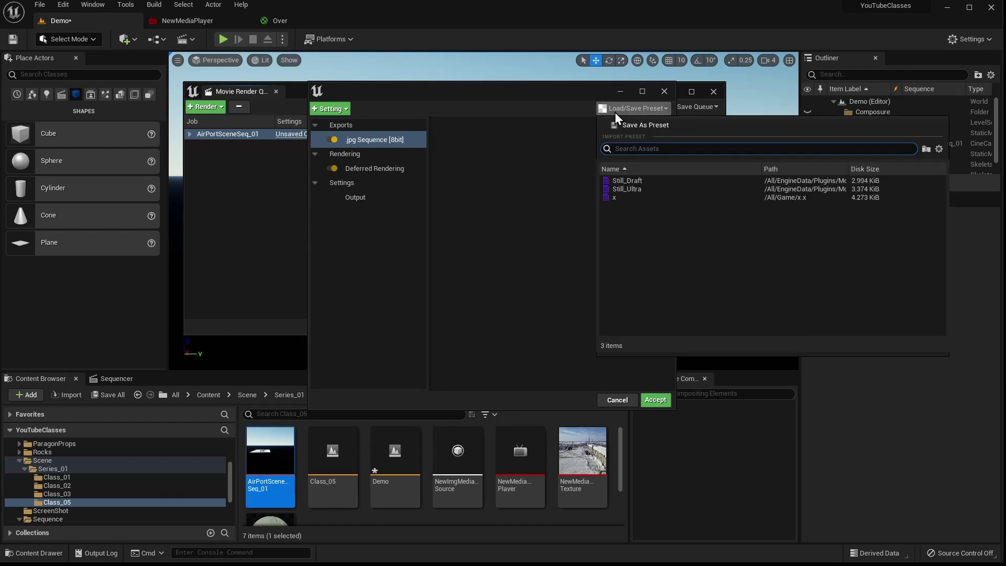
left_click(635, 189)
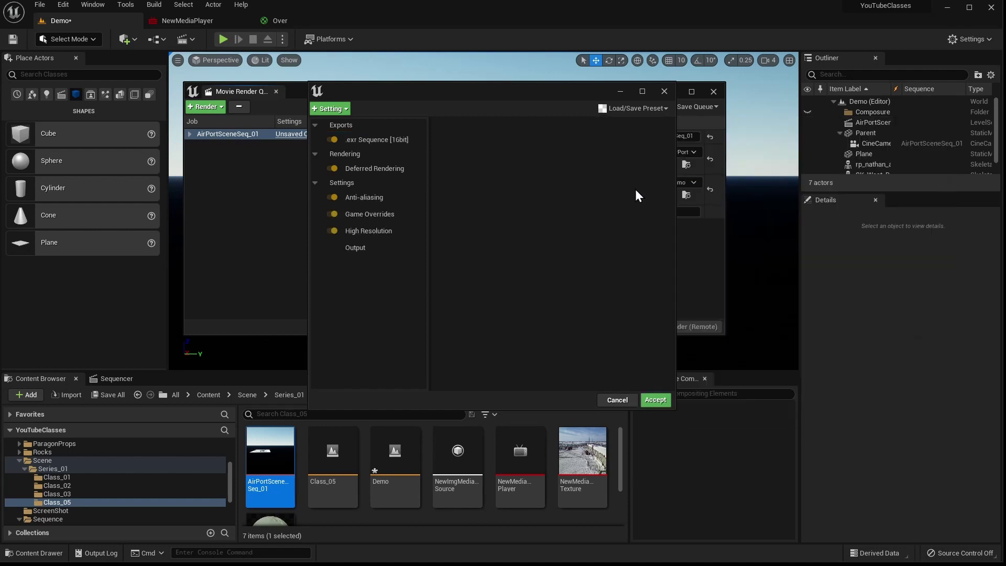
left_click(629, 108)
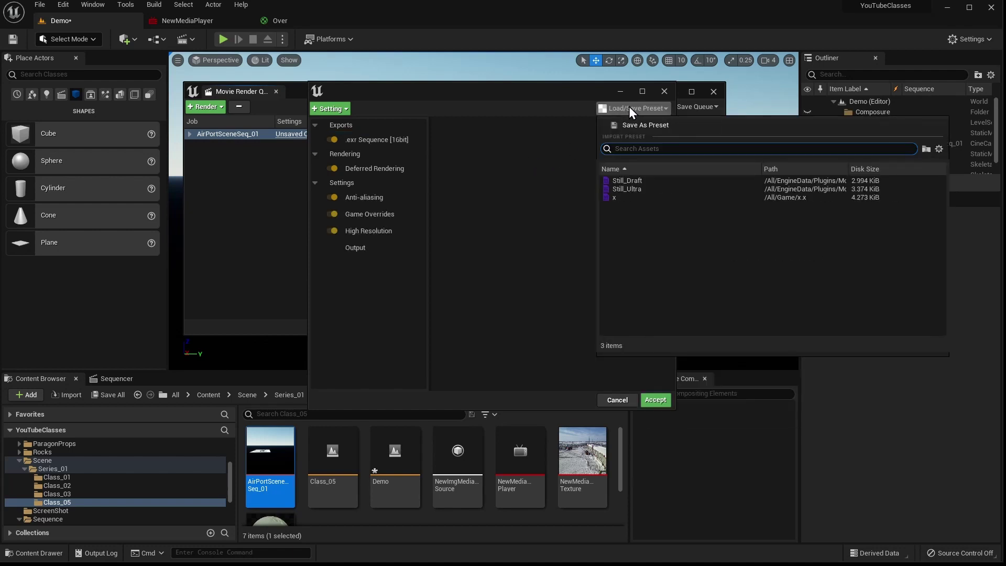
left_click(629, 107)
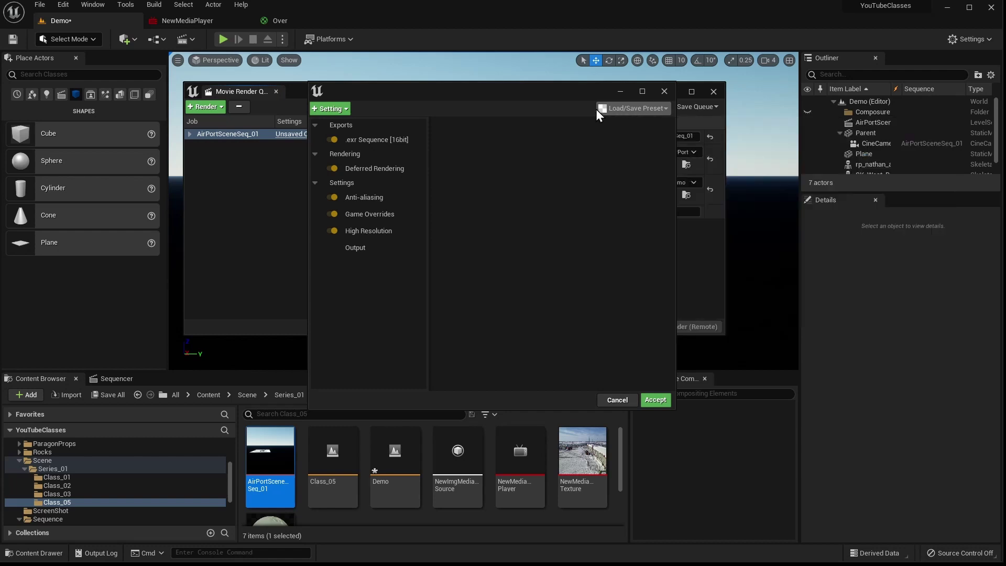
Review the addable setting types and the preset's Deferred Rendering, Anti-aliasing, Game Overrides, High Resolution and Output settings.
left_click(344, 110)
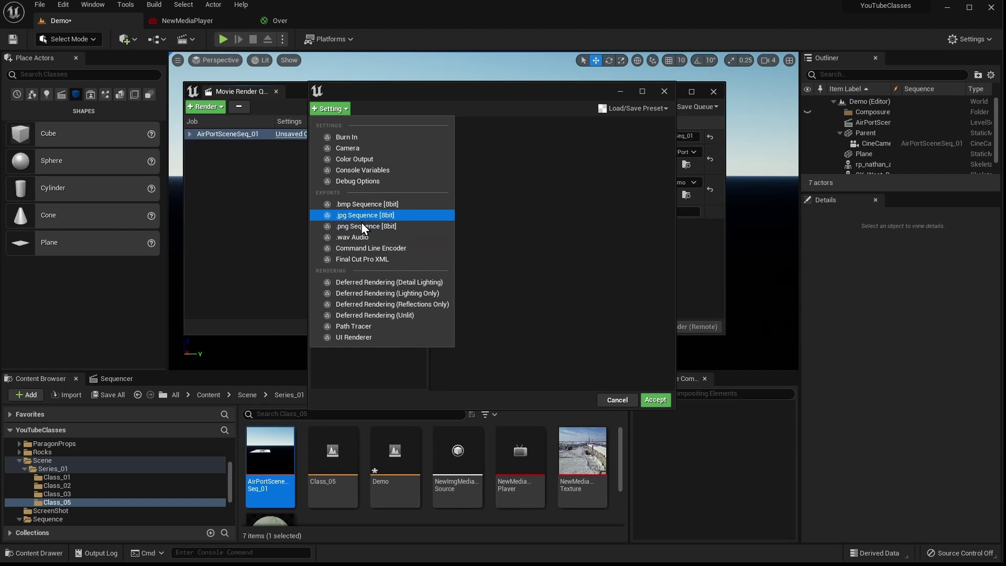
key("Escape")
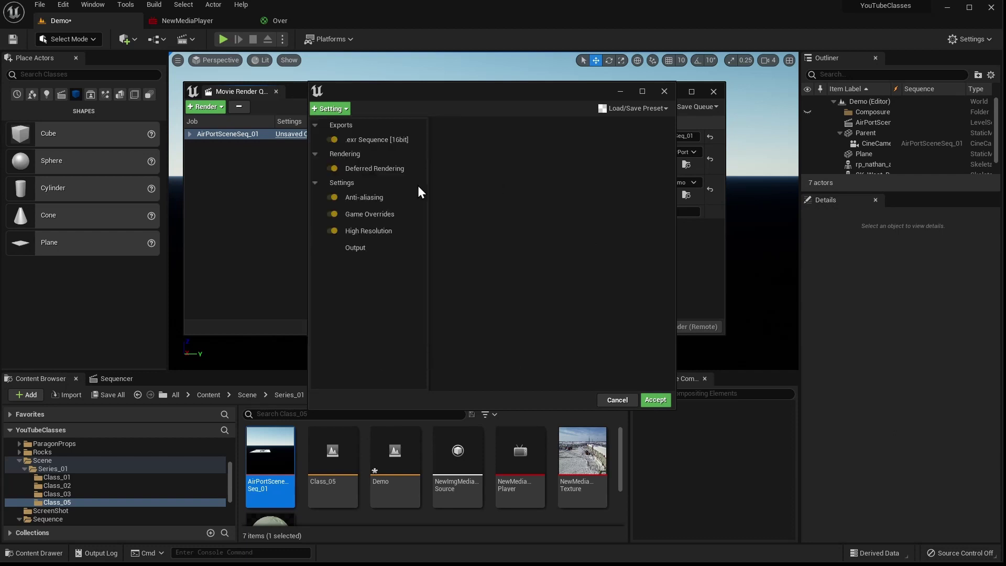
left_click(362, 170)
left_click(376, 200)
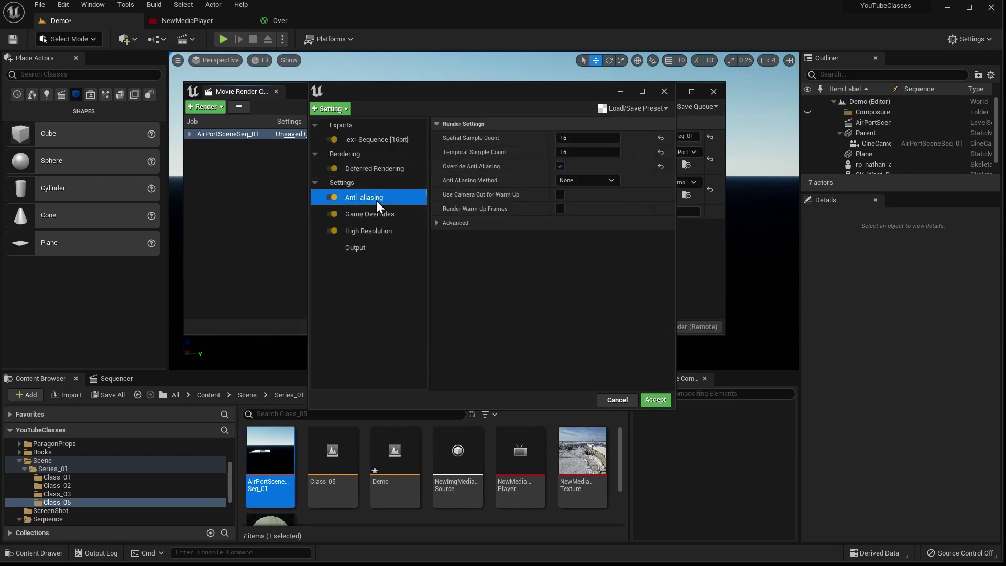
left_click(380, 214)
left_click(373, 234)
left_click(368, 247)
Remove every render setting except Output from the configuration and add the .exr Sequence [16bit] export.
left_click(372, 236)
key("Delete")
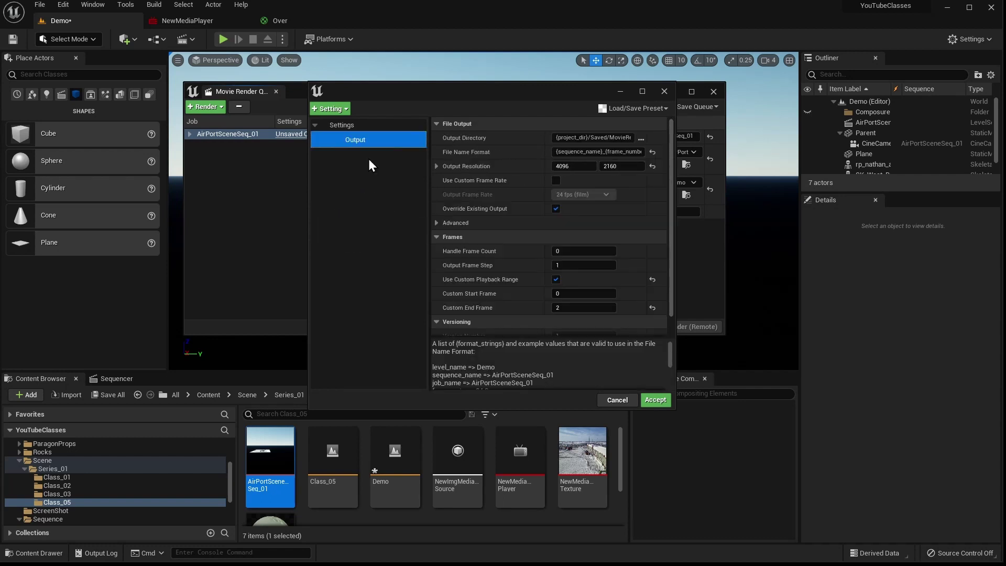
left_click(342, 109)
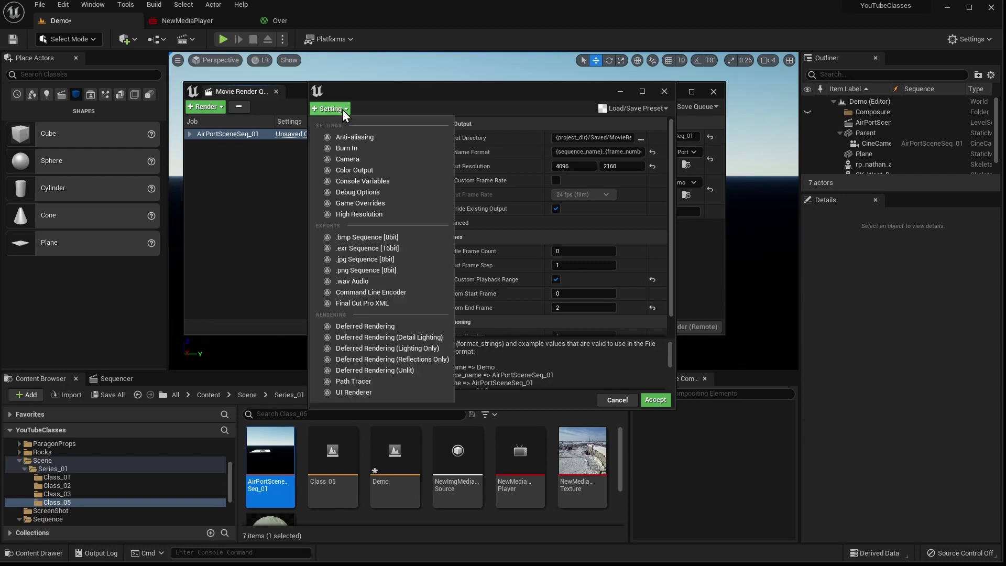
left_click(373, 248)
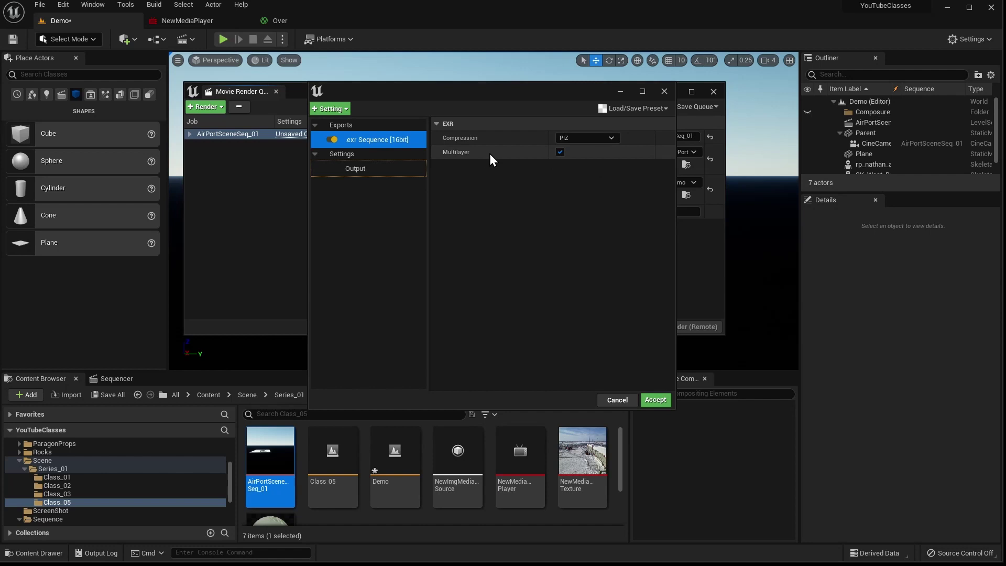
Add the Game Overrides setting to the render configuration and look through the remaining setting types.
left_click(341, 111)
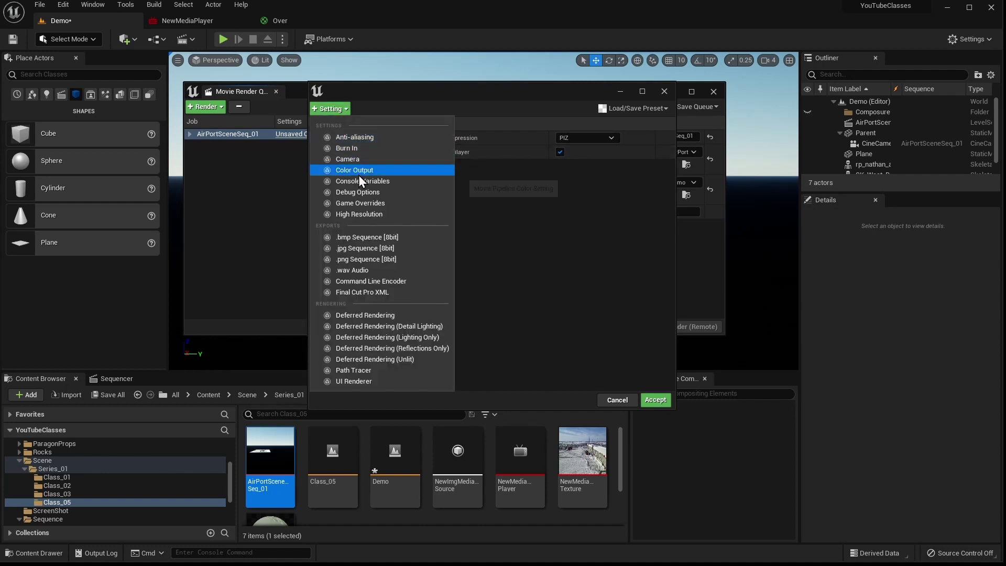
left_click(379, 203)
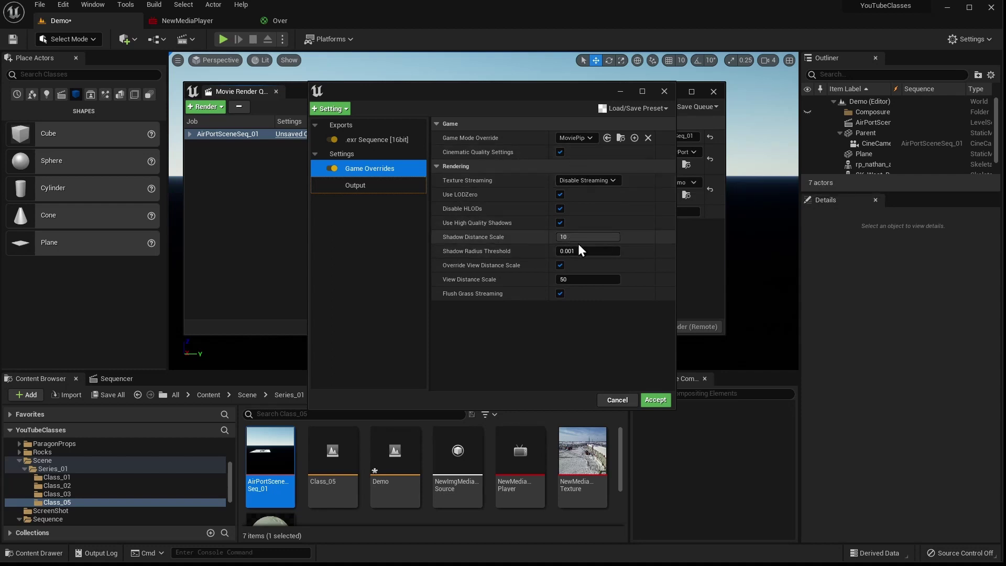
left_click(333, 110)
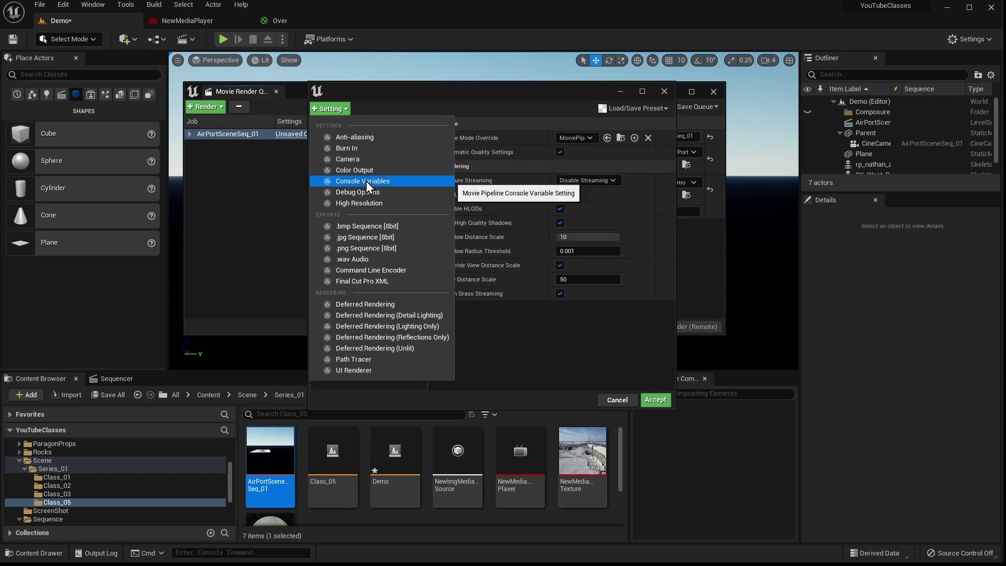
left_click(492, 103)
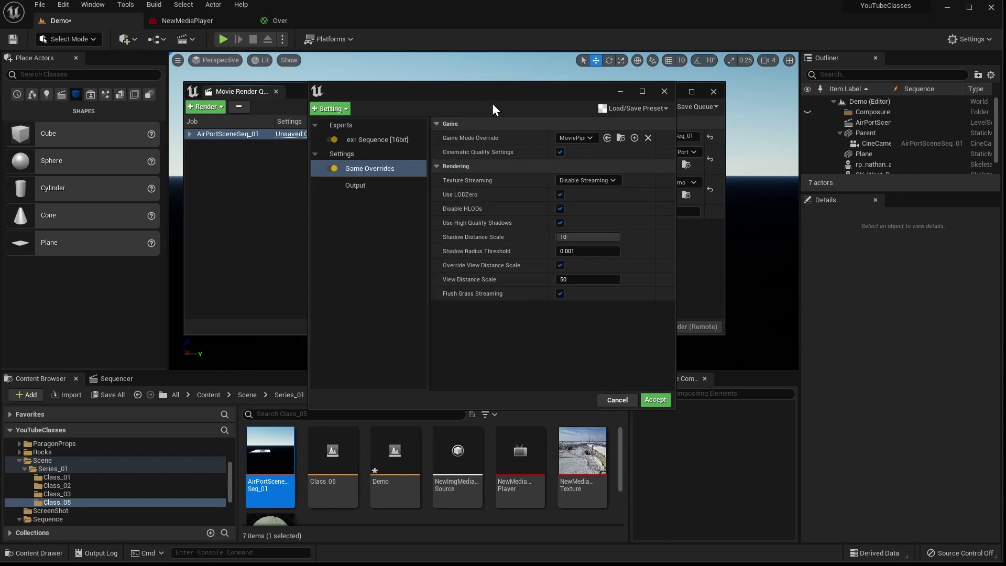
Add the Deferred Rendering setting to the render configuration and enable Accumulator Includes Alpha.
left_click(342, 109)
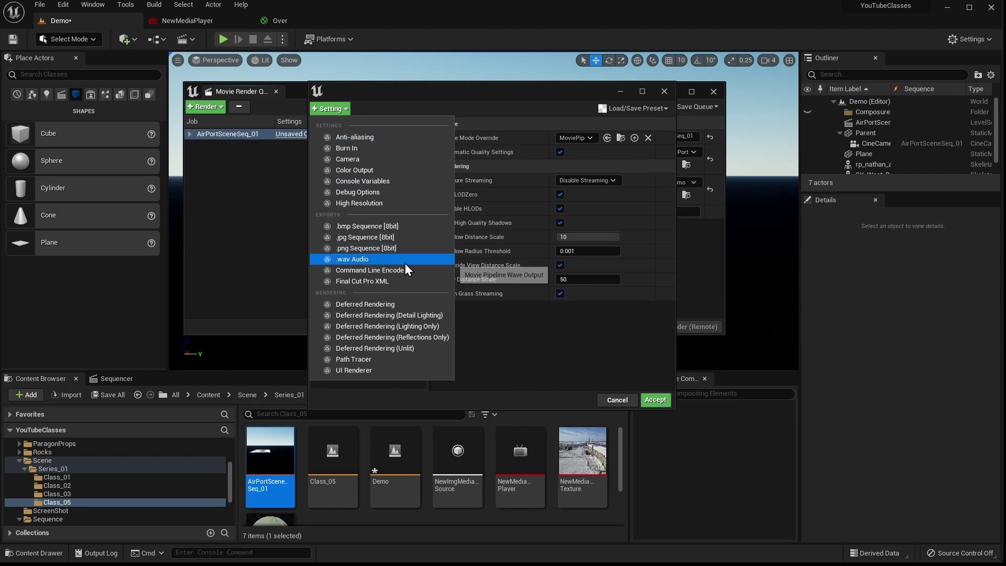
left_click(407, 304)
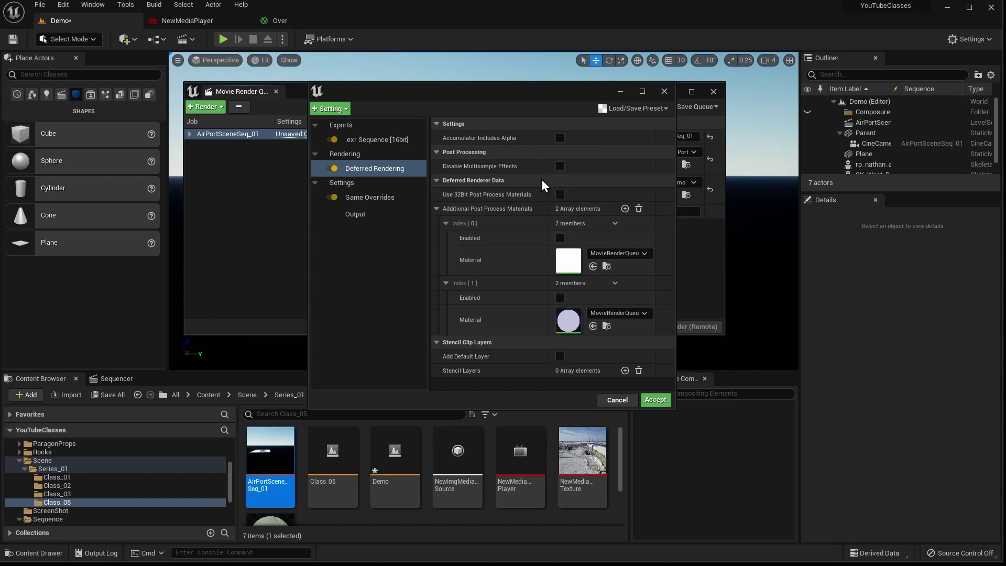
left_click(560, 138)
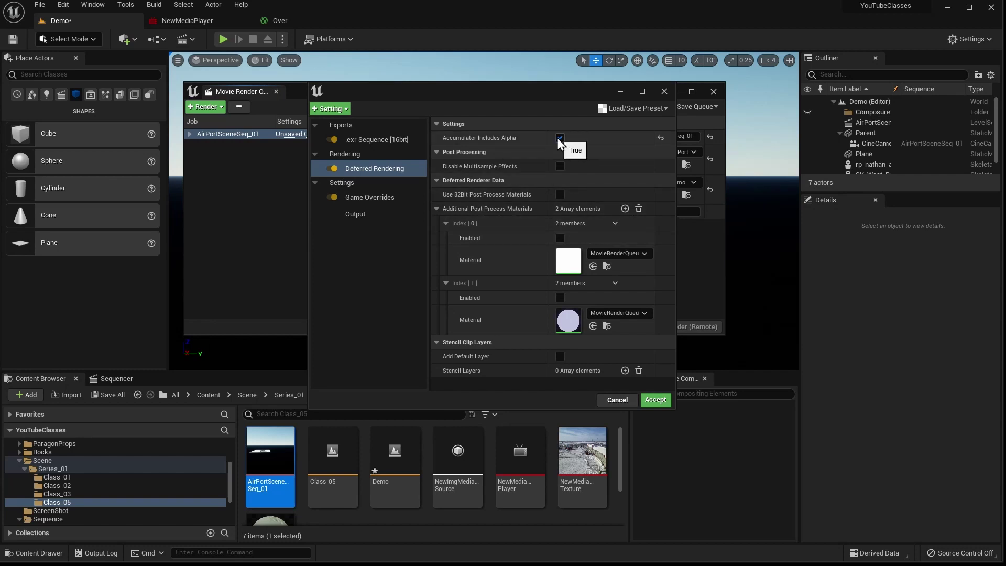
mouse_move(473, 138)
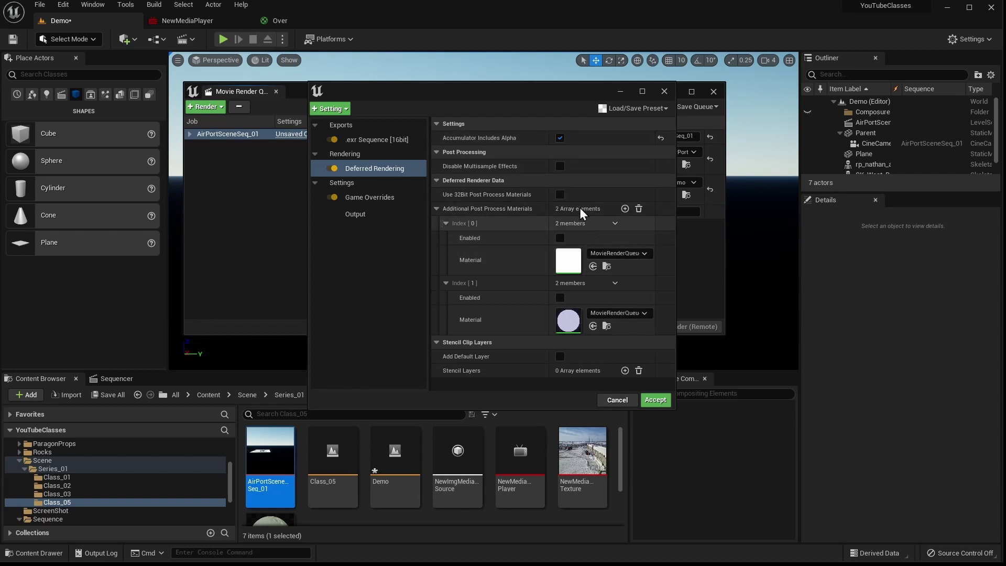
Locate the Movie Render Queue materials, assign MovieRenderQueue_WorldPos to additional post process material index 0, and enable that entry.
left_click(618, 254)
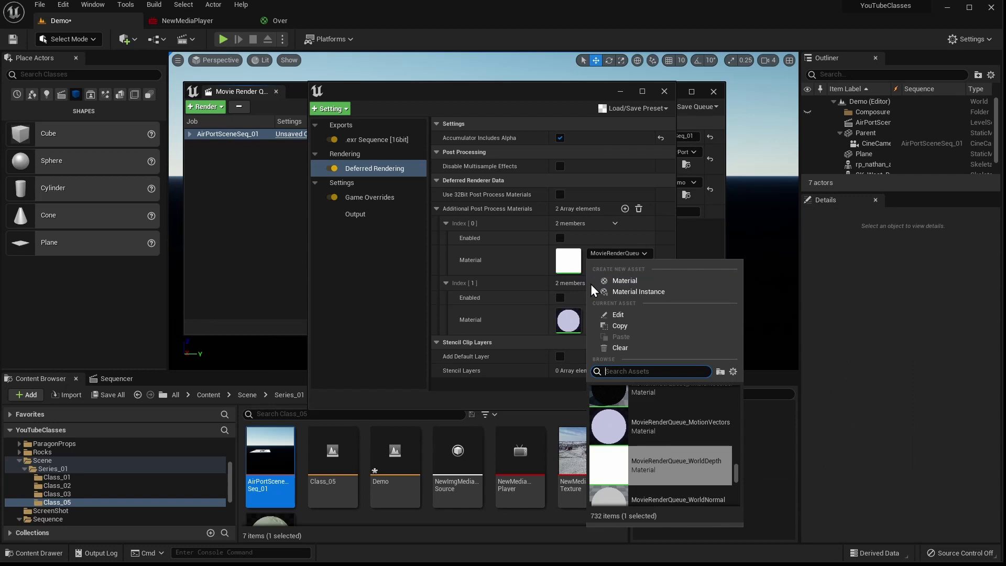
left_click(603, 266)
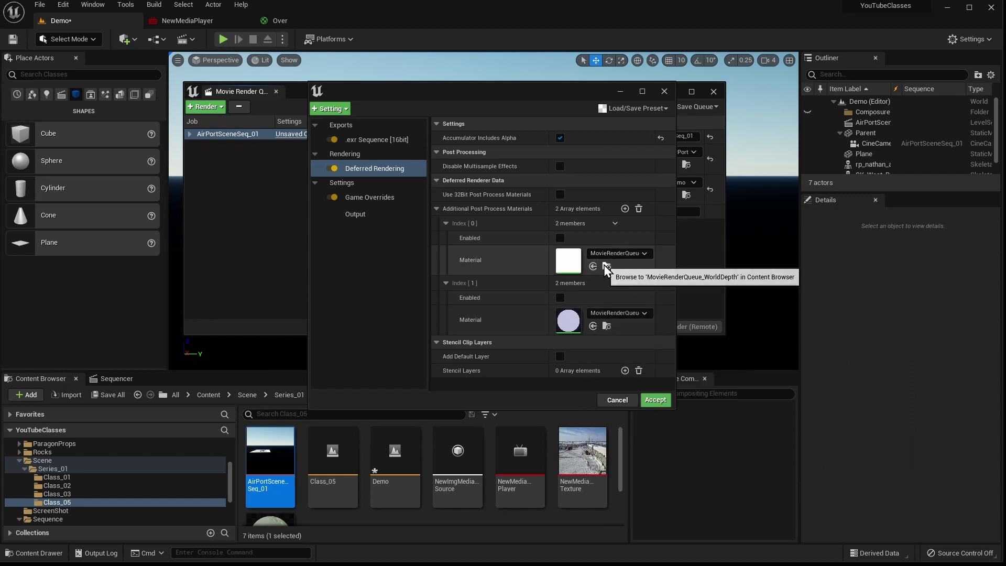
left_click(606, 266)
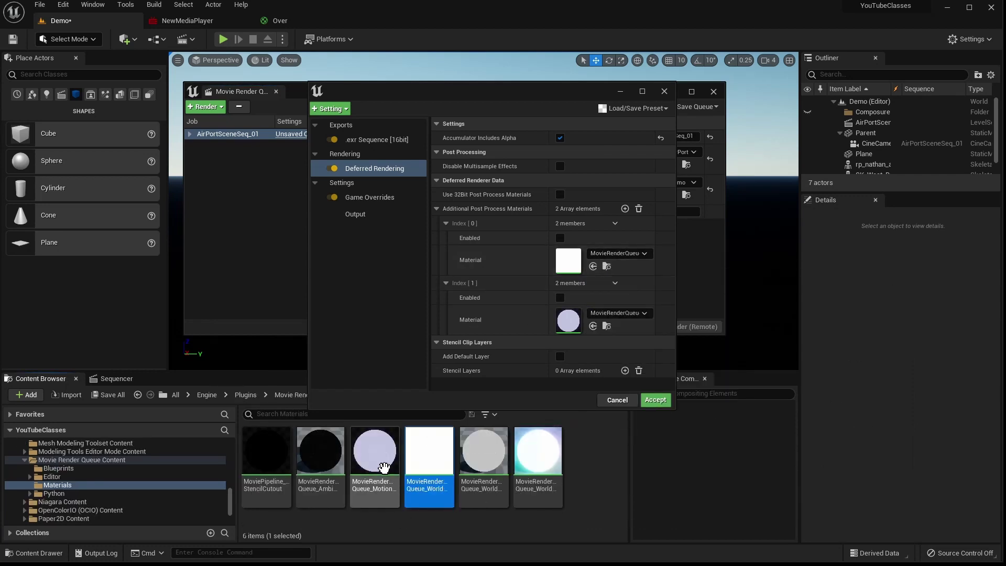
mouse_move(382, 465)
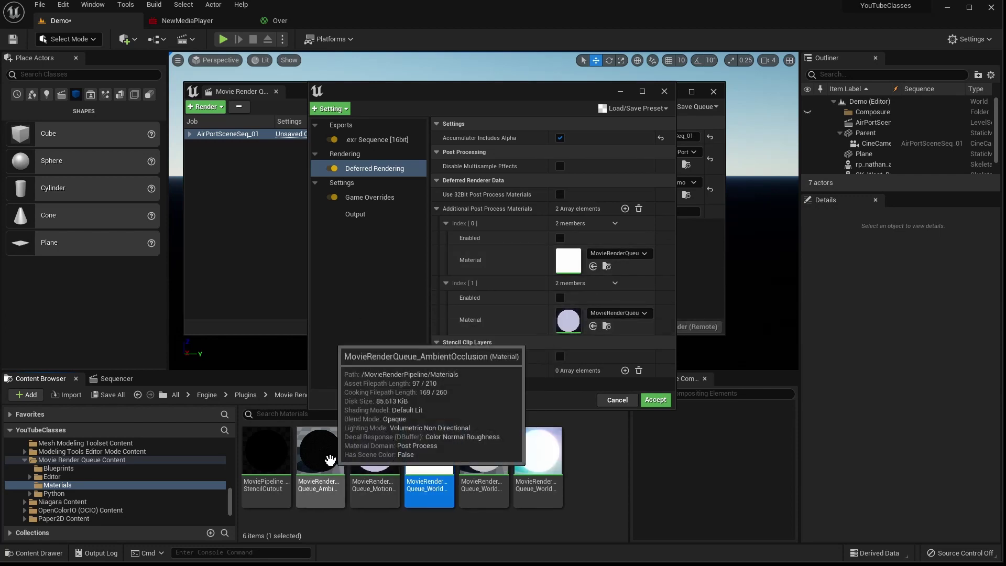
mouse_move(278, 462)
mouse_move(492, 460)
mouse_move(527, 460)
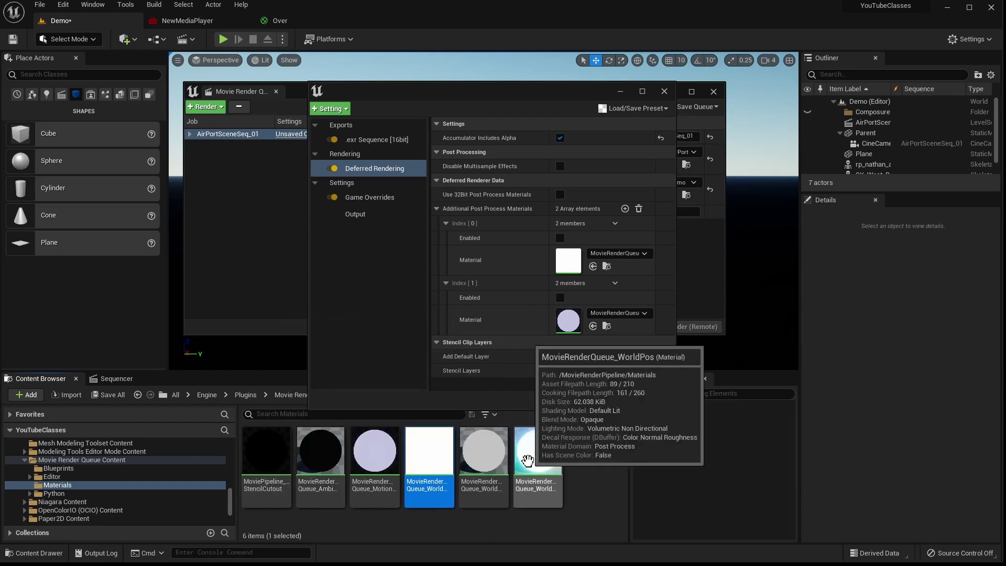
left_click_drag(527, 460, 573, 254)
left_click(560, 238)
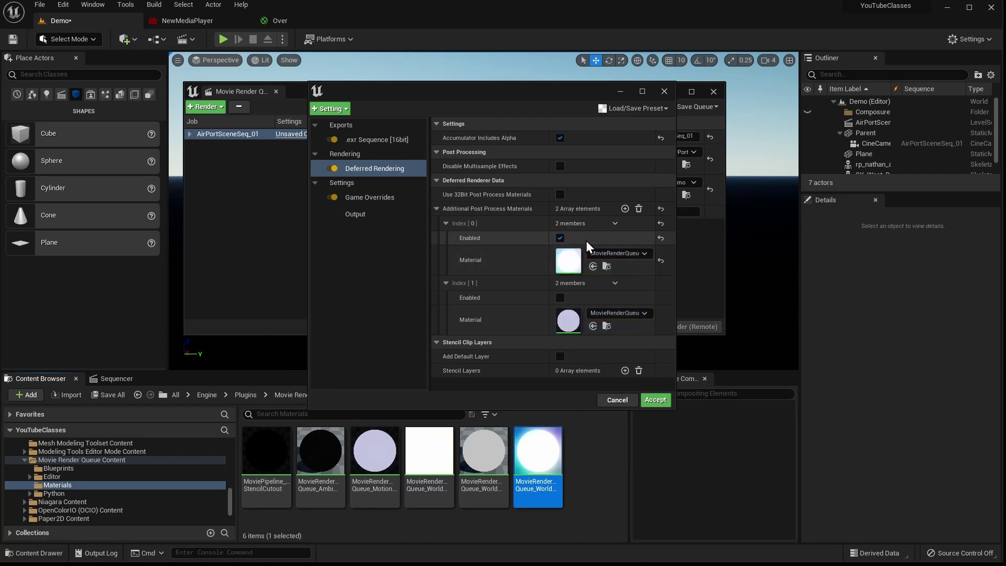
Assign MovieRenderQueue_AmbientOcclusion to additional post process material index 1 and enable that entry.
left_click(624, 314)
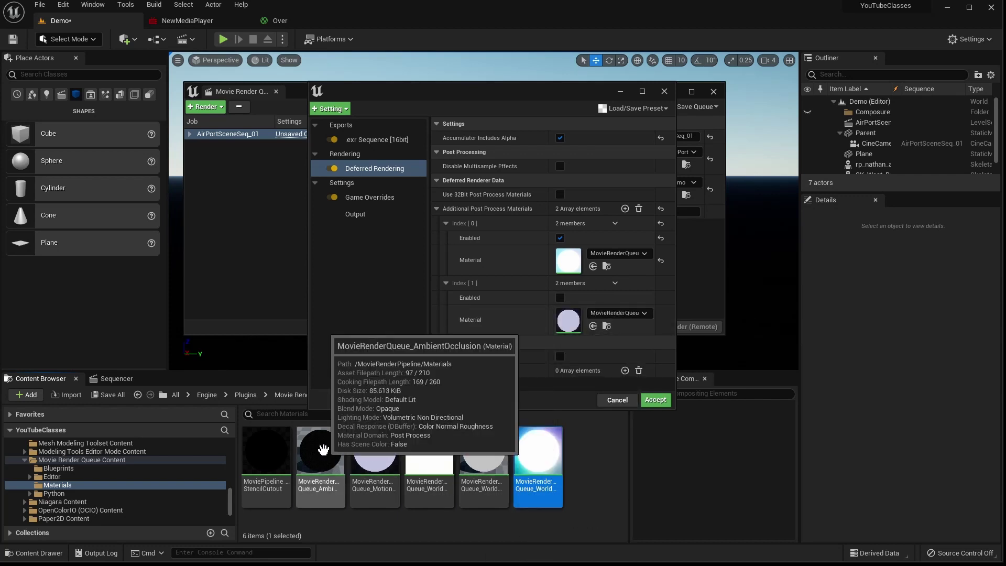
left_click_drag(324, 449, 568, 320)
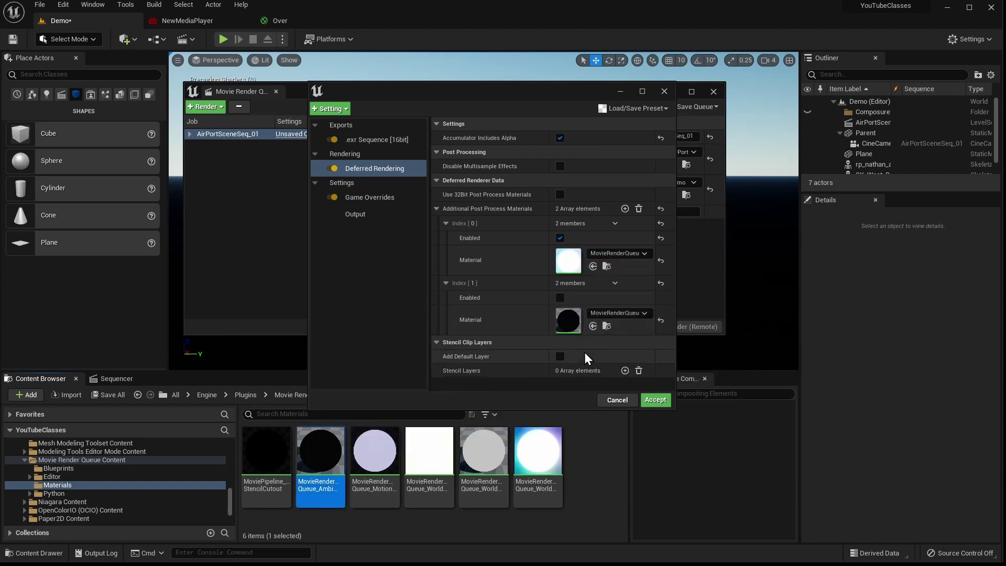
left_click(560, 298)
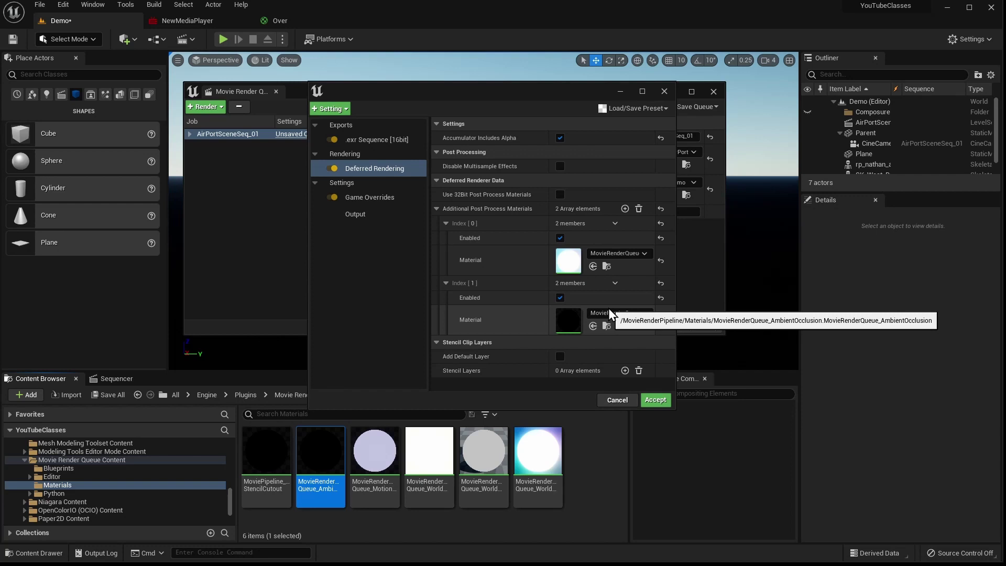
Look through the Engine's Plugins content folder and the viewport's view modes for further render pass materials.
left_click_drag(521, 92, 505, 77)
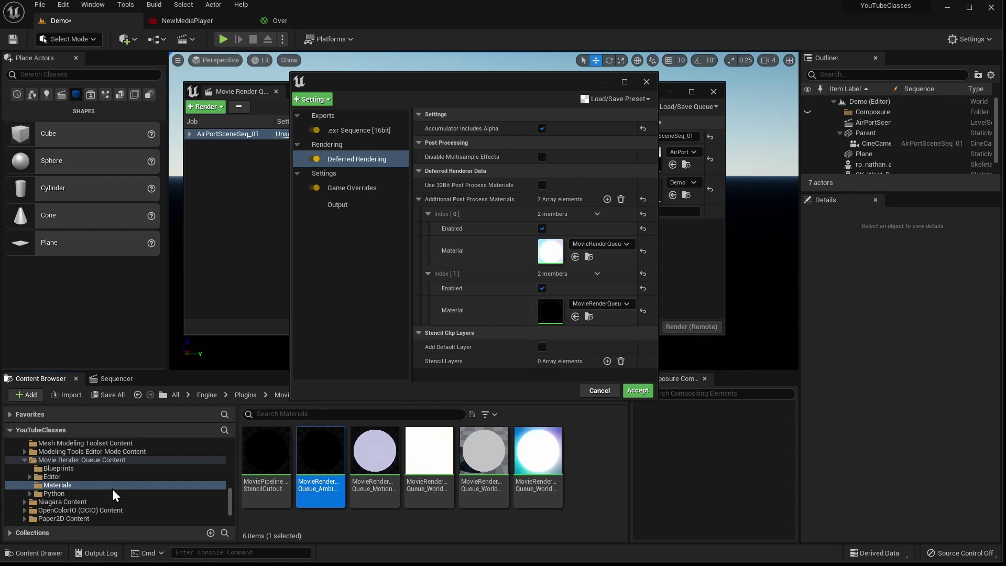
scroll(112, 489, "up", 6)
scroll(112, 489, "up", 3)
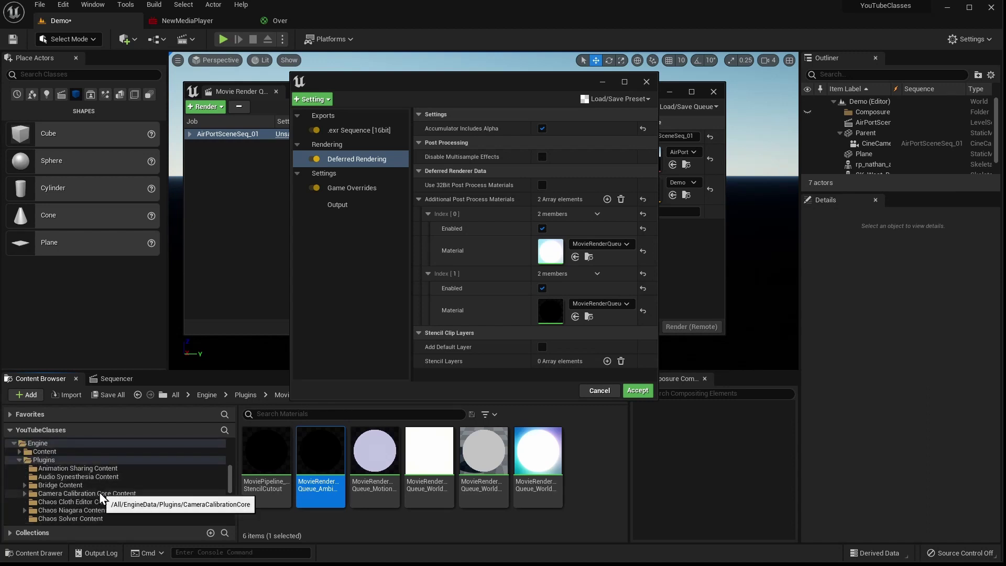
scroll(64, 466, "down", 2)
left_click(60, 463)
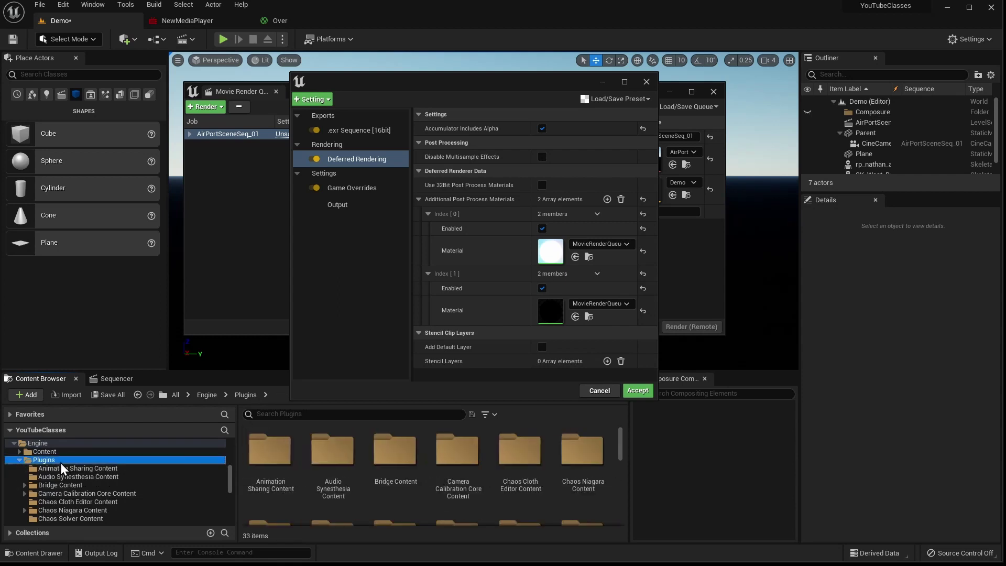
left_click(260, 60)
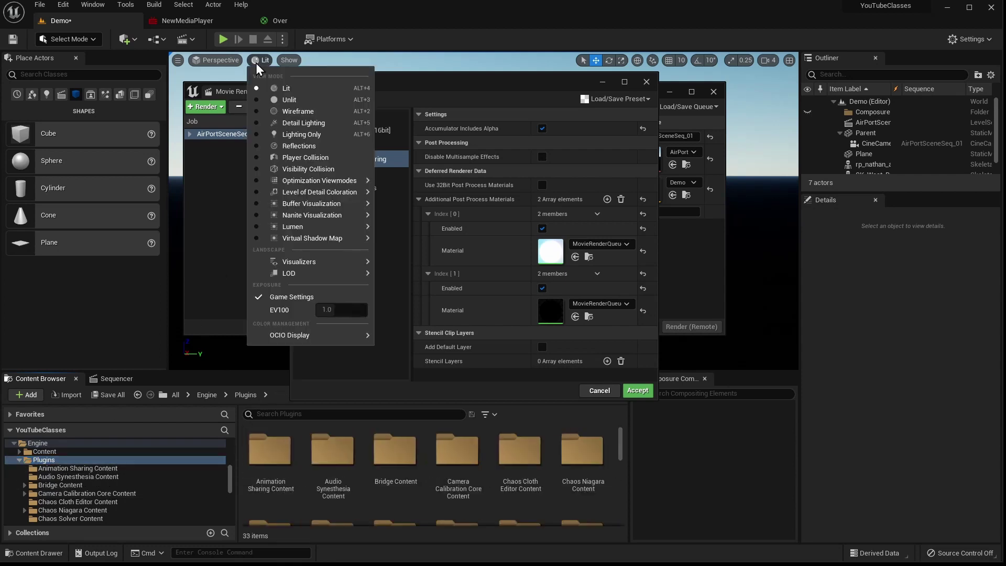
mouse_move(311, 240)
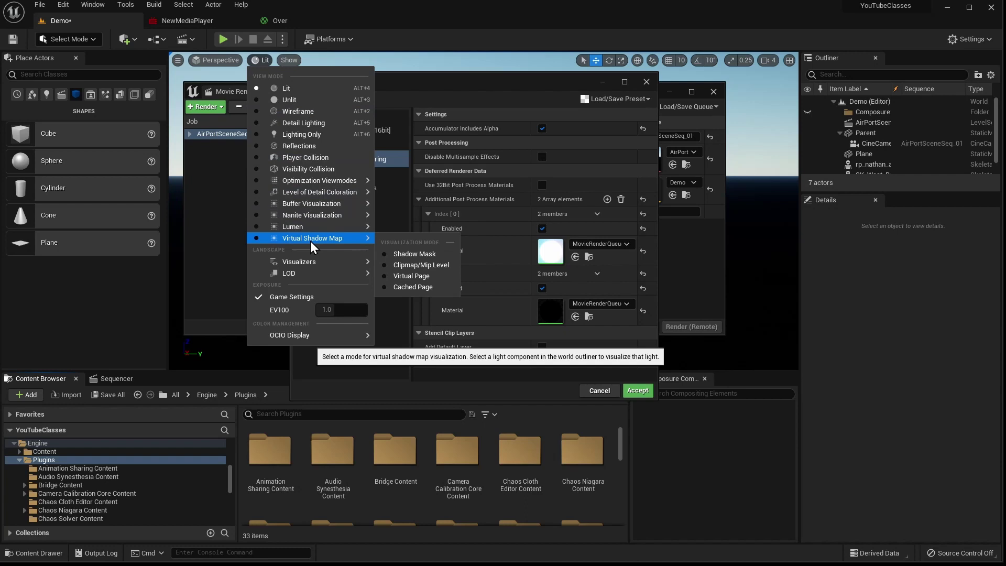
mouse_move(334, 206)
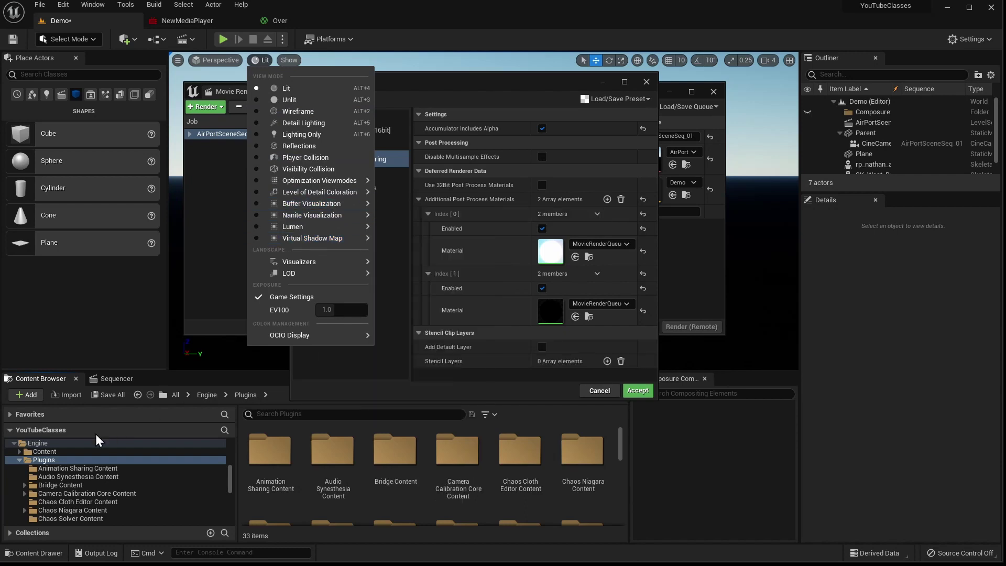
Search the Engine's Content folder for "metal" and select the Metallic material.
left_click(50, 460)
left_click(46, 452)
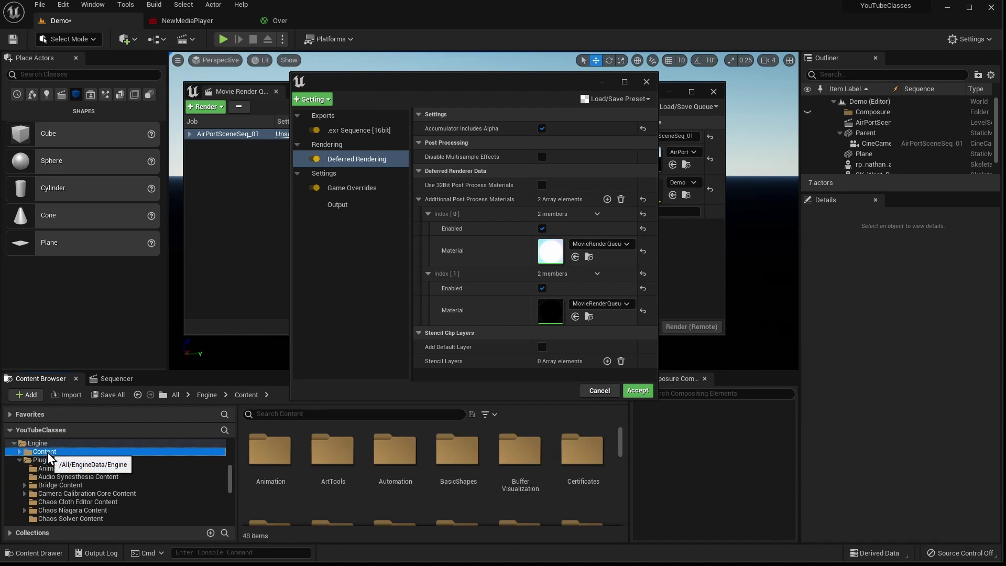
left_click(282, 414)
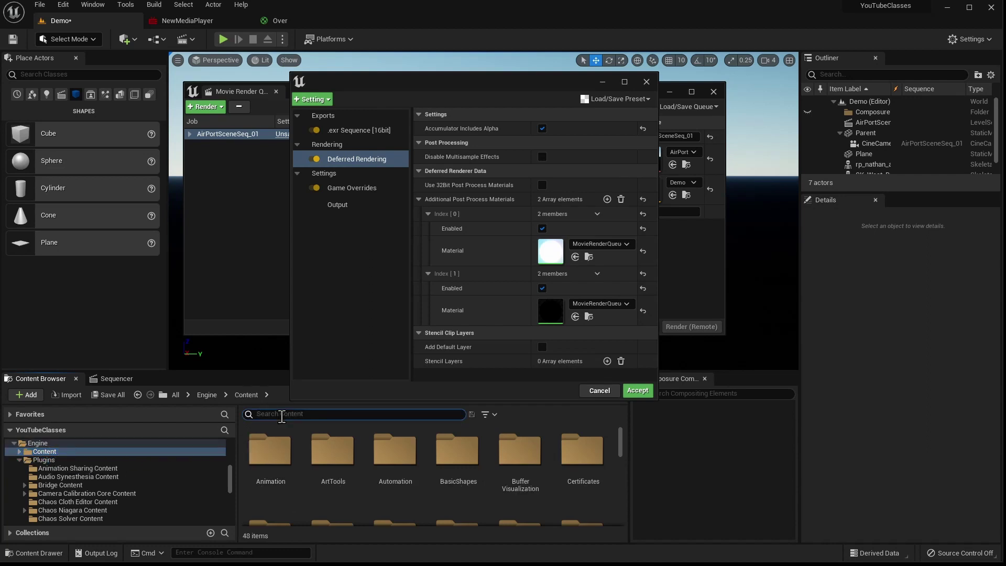
type("metal")
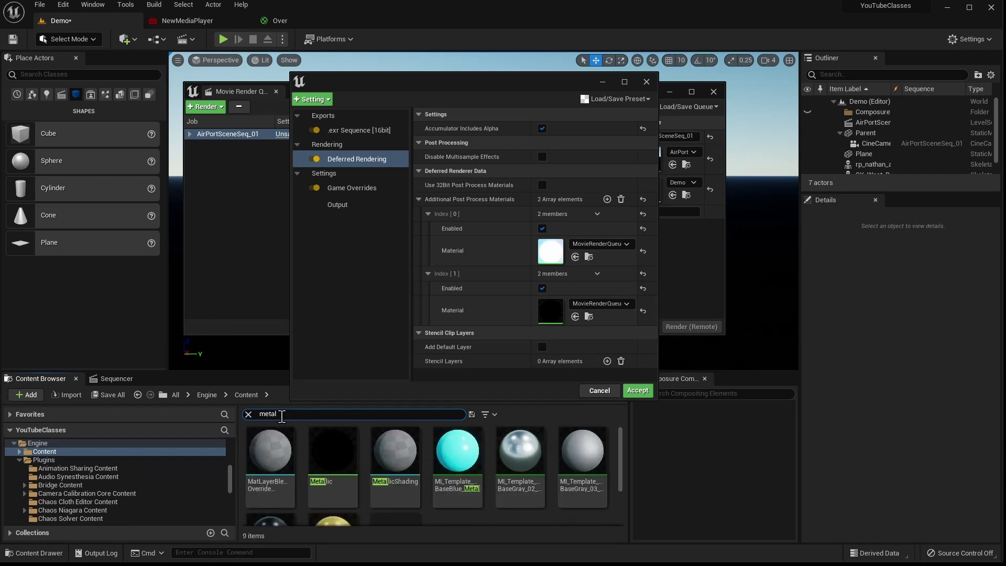
left_click(331, 447)
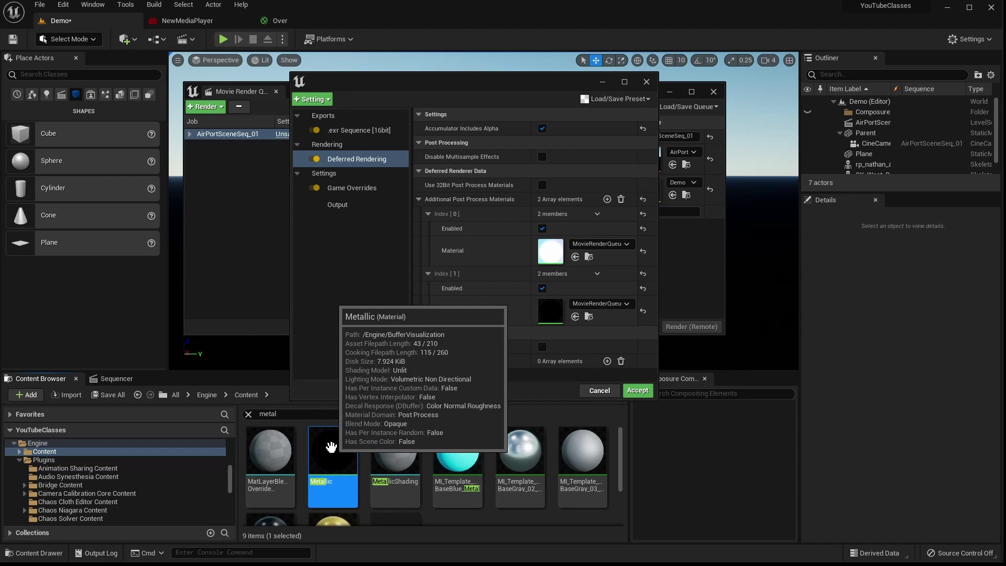
left_click(20, 461)
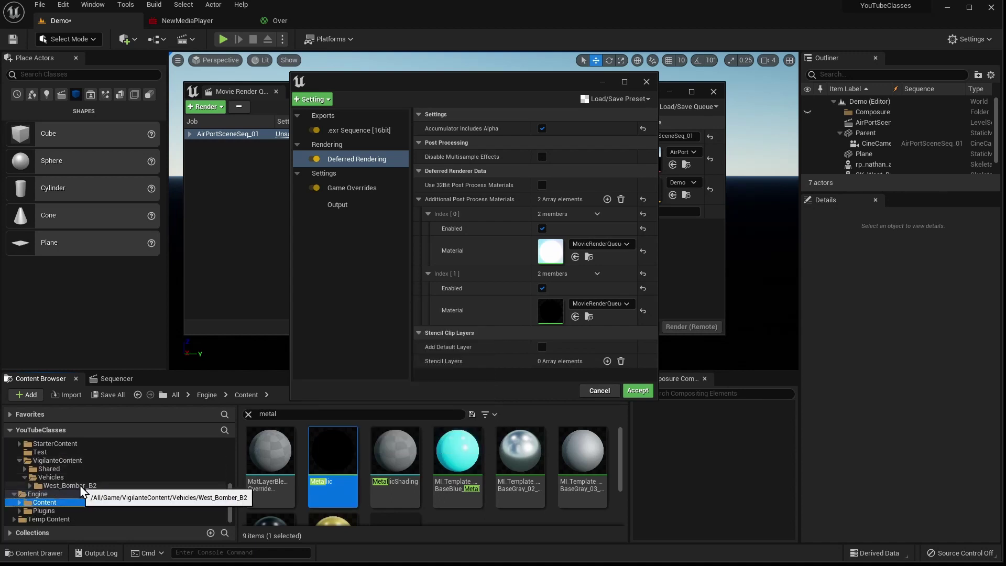
Add a third element to the additional post process materials and expand its members.
left_click(606, 199)
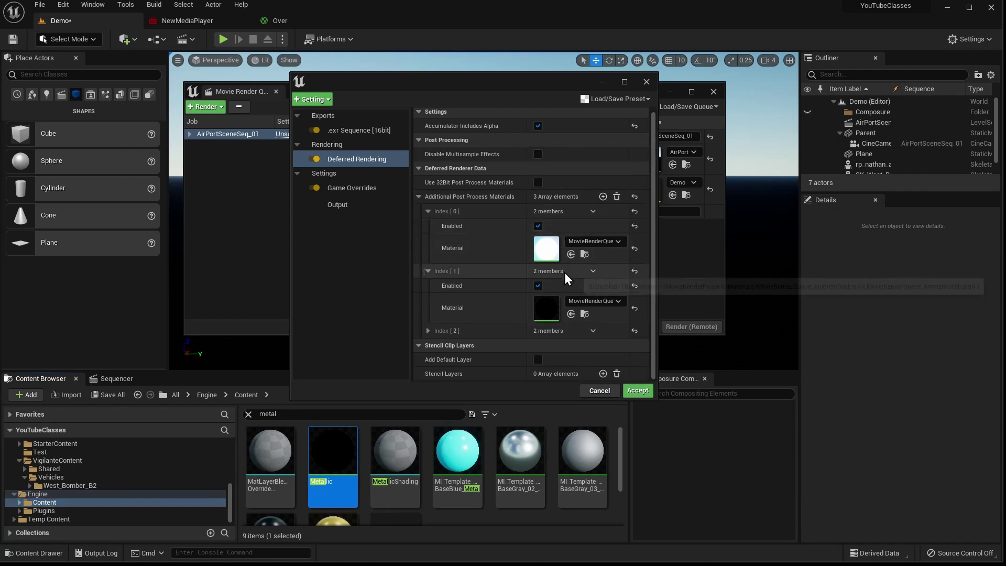
left_click(428, 330)
scroll(460, 321, "down", 2)
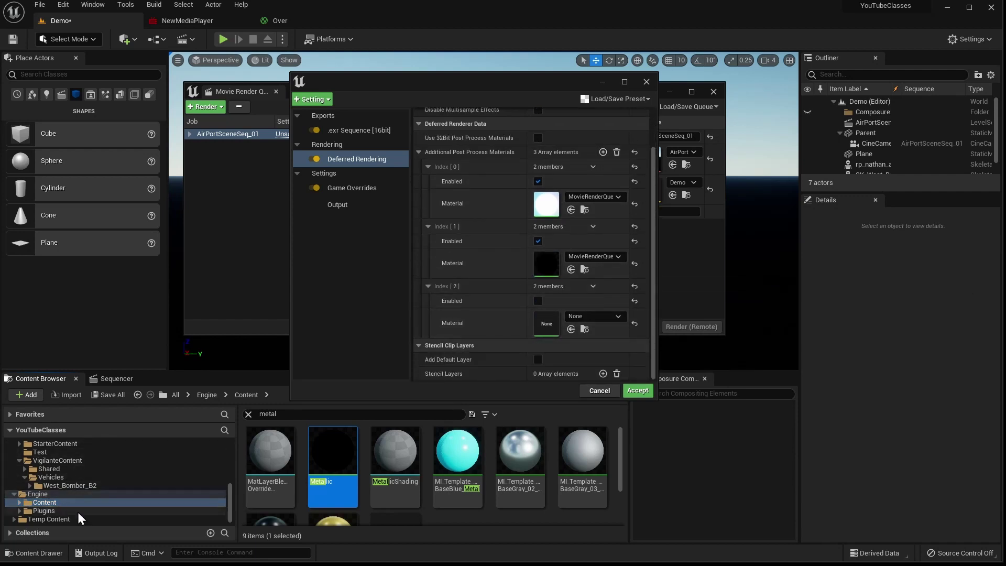
Show the Metallic material in its BufferVisualization folder and look through the buffer materials stored there.
right_click(332, 459)
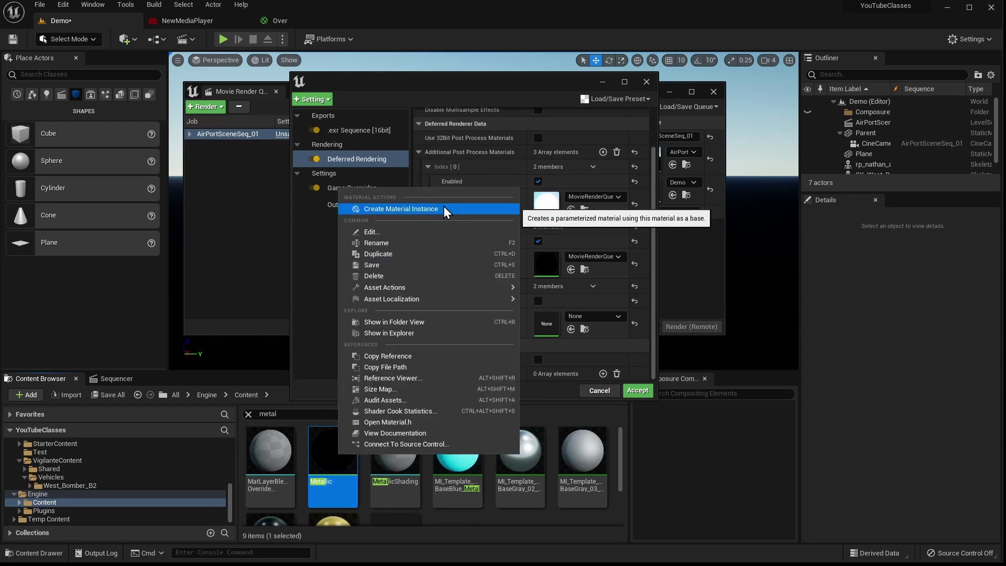
left_click(419, 322)
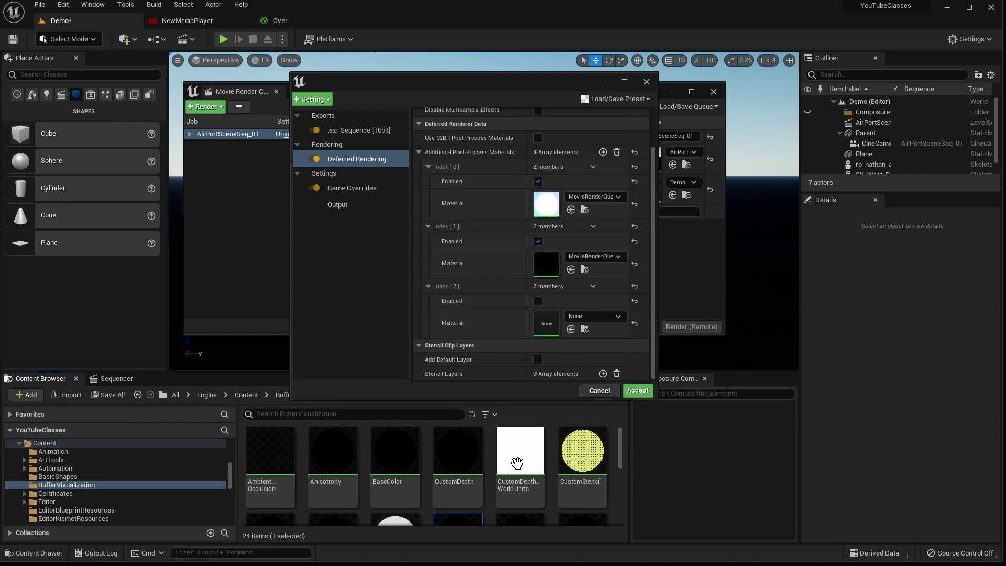
scroll(541, 466, "down", 2)
left_click_drag(531, 80, 541, 46)
scroll(471, 493, "down", 1)
scroll(556, 508, "down", 1)
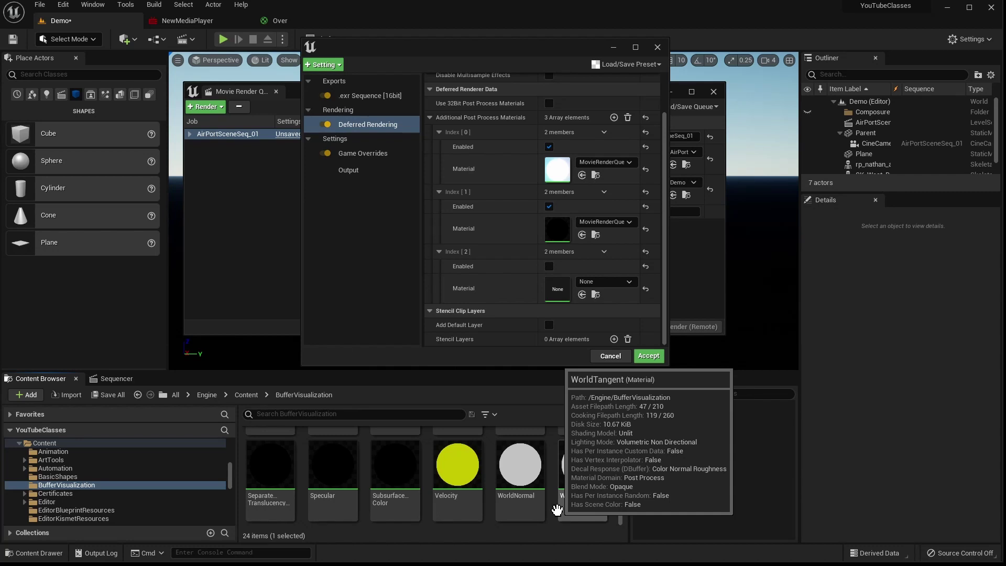
scroll(557, 509, "up", 3)
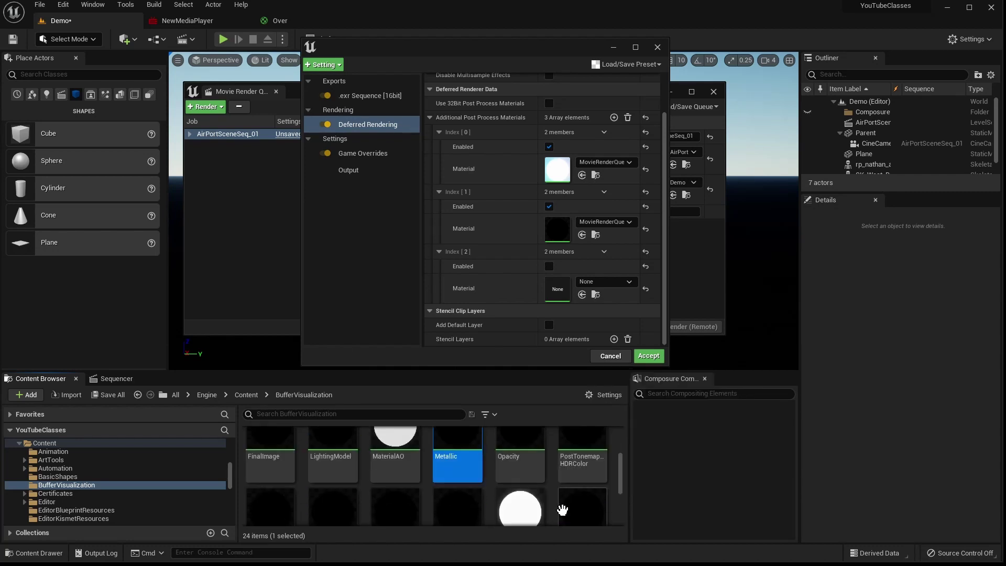
scroll(563, 509, "up", 1)
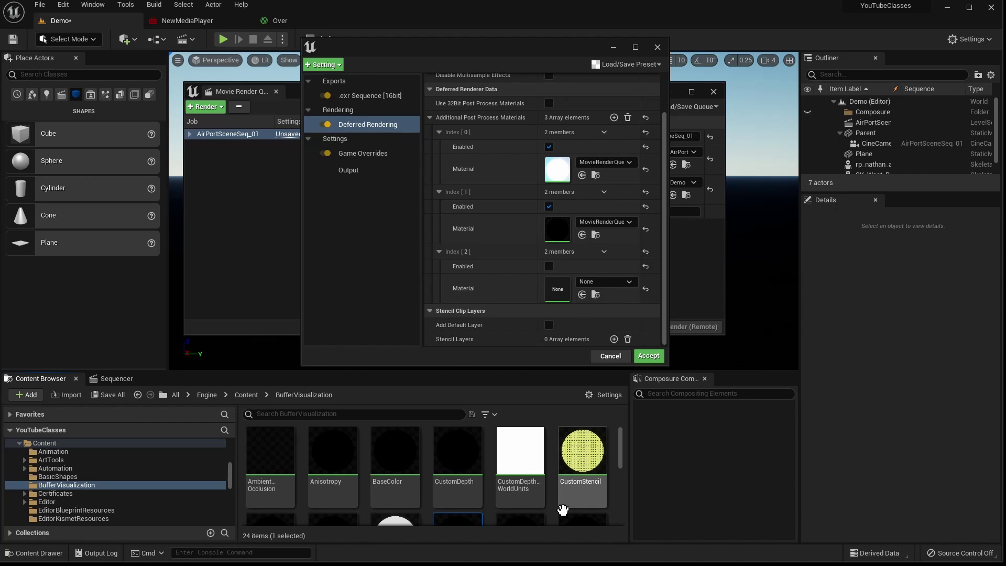
scroll(564, 510, "down", 1)
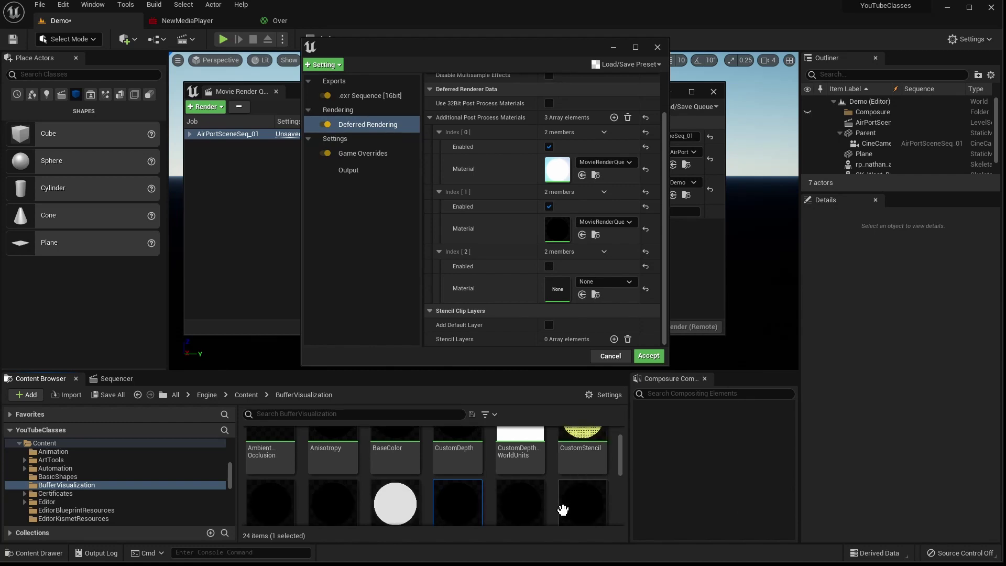
scroll(564, 509, "up", 1)
scroll(563, 509, "down", 2)
scroll(562, 509, "down", 1)
Assign the Metallic material to additional post process material index 2 and enable that entry.
left_click_drag(450, 474, 550, 283)
left_click(549, 266)
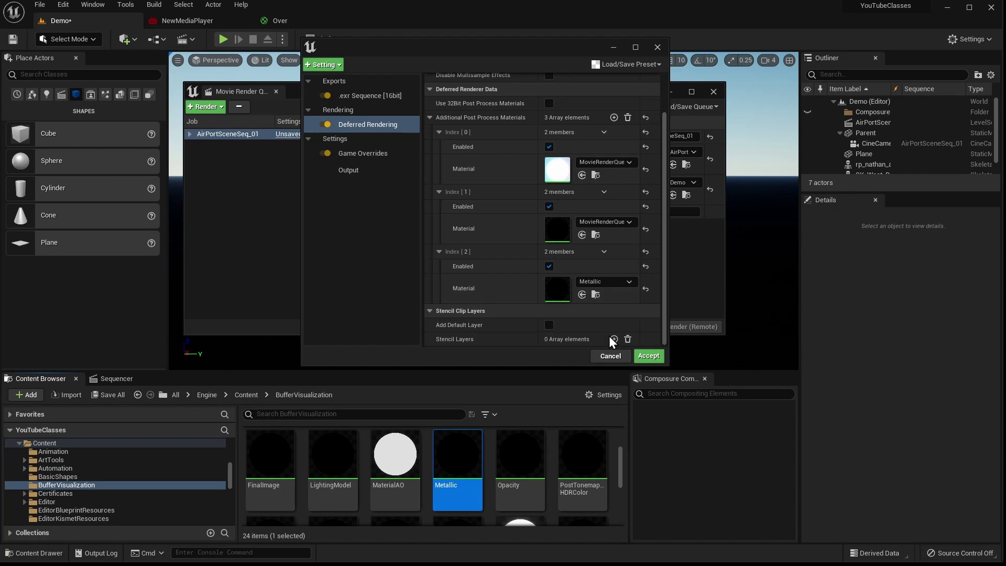
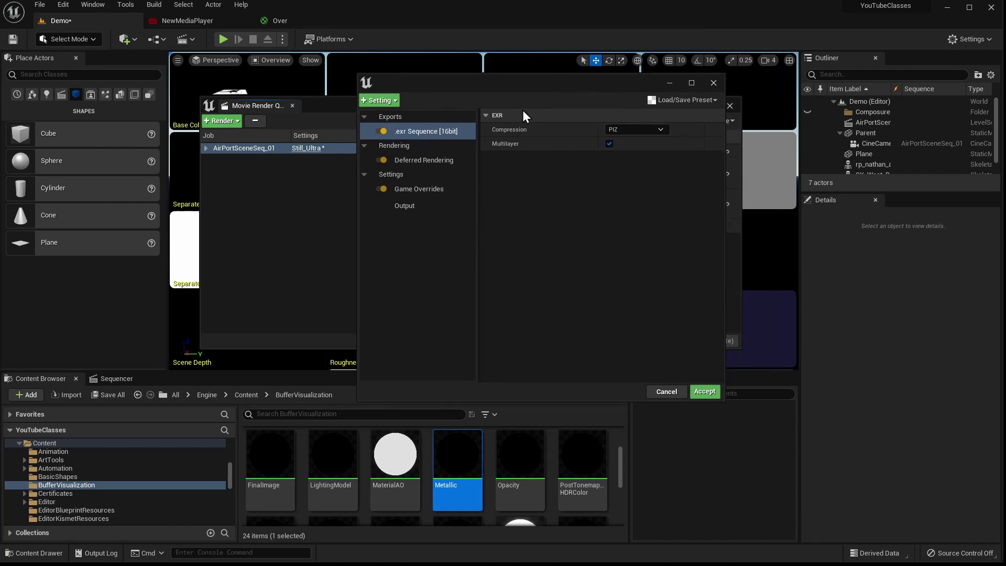
Replace the material of additional post process material index 2 in Deferred Rendering with BaseColor from the BufferVisualization folder.
left_click(420, 188)
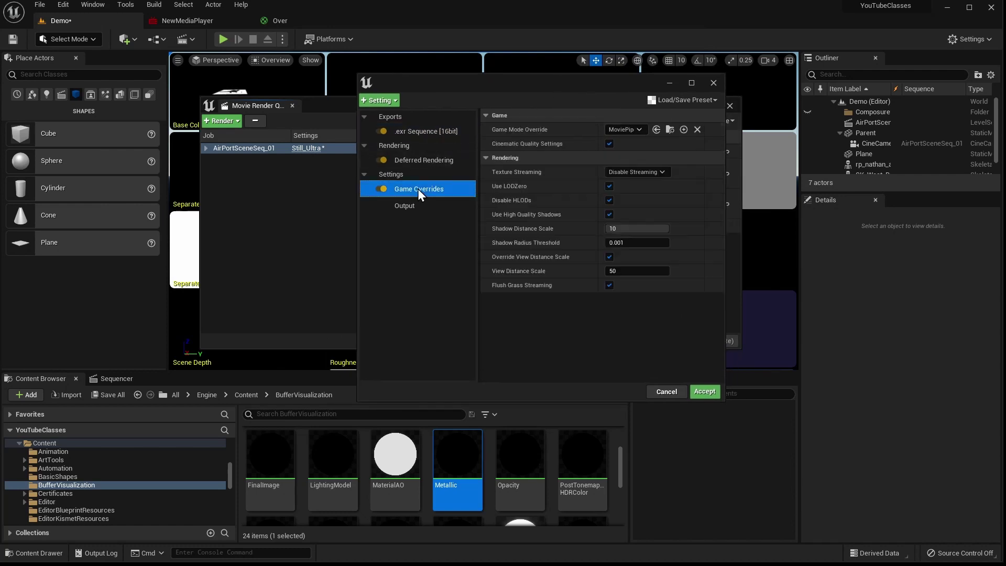
left_click(420, 160)
scroll(623, 234, "down", 3)
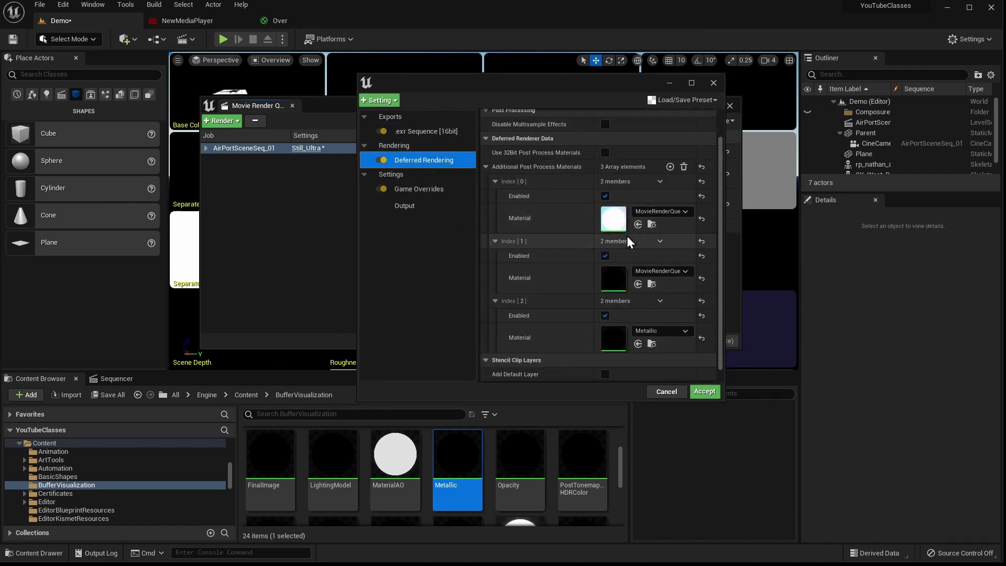
scroll(435, 469, "up", 3)
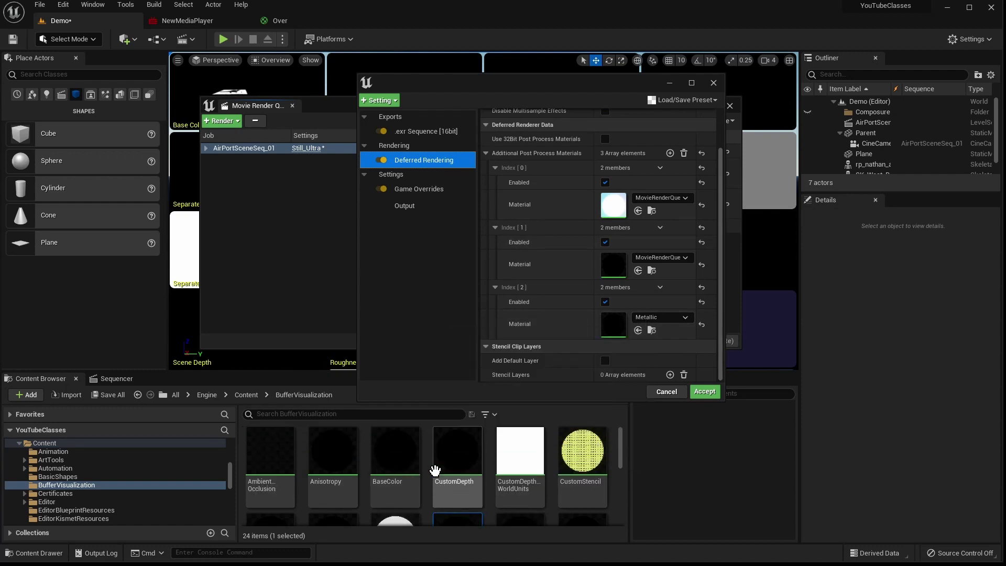
left_click(396, 461)
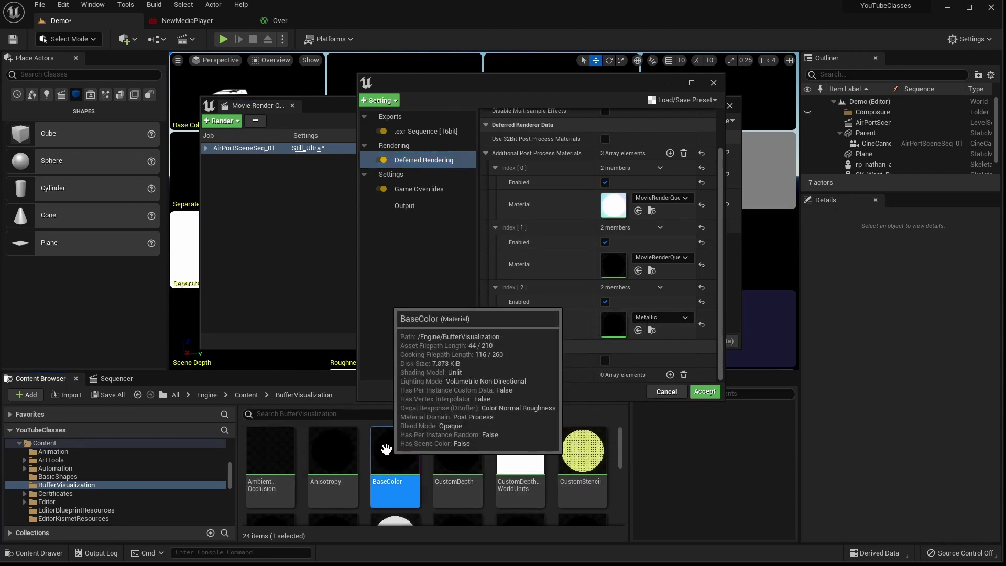
left_click_drag(395, 461, 616, 324)
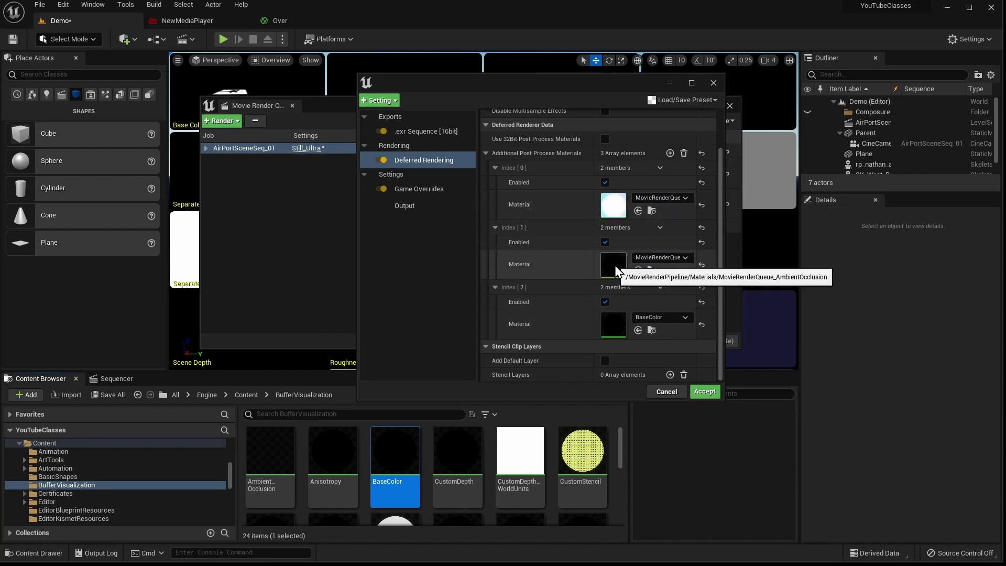
Add an Anti-aliasing setting with a Temporal Sample Count of 8, enable Override Anti Aliasing and show its advanced options.
left_click(392, 102)
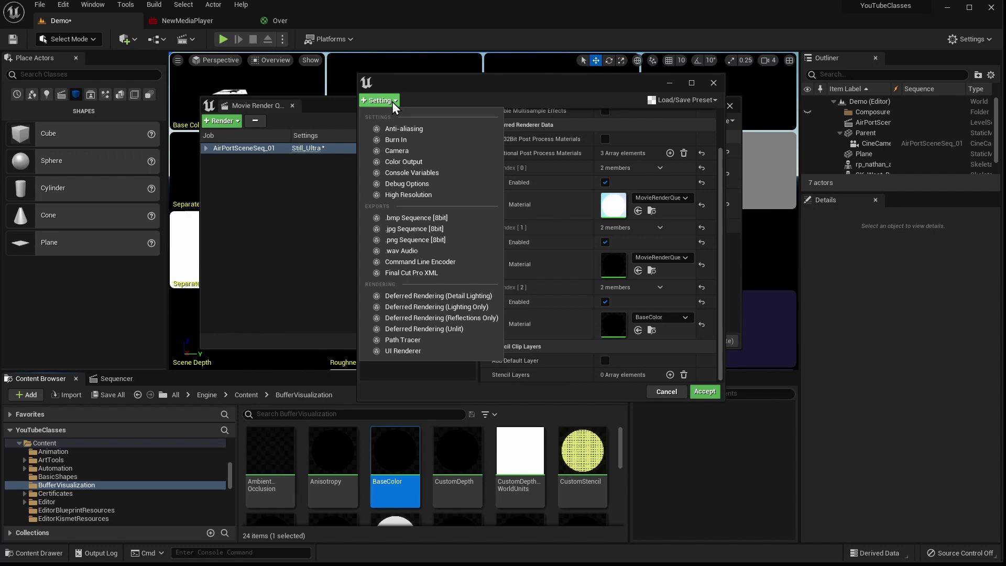
left_click(403, 128)
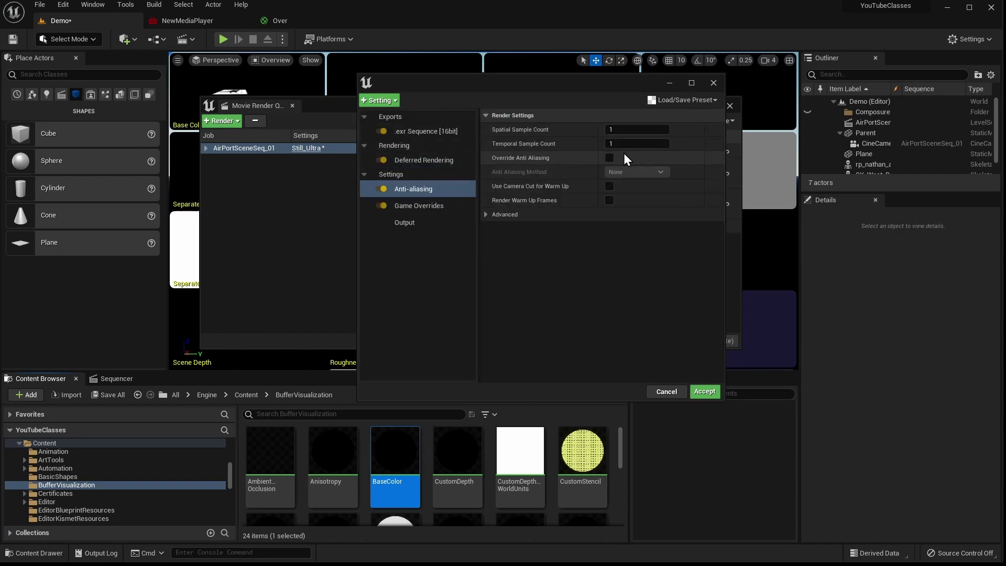
left_click(638, 143)
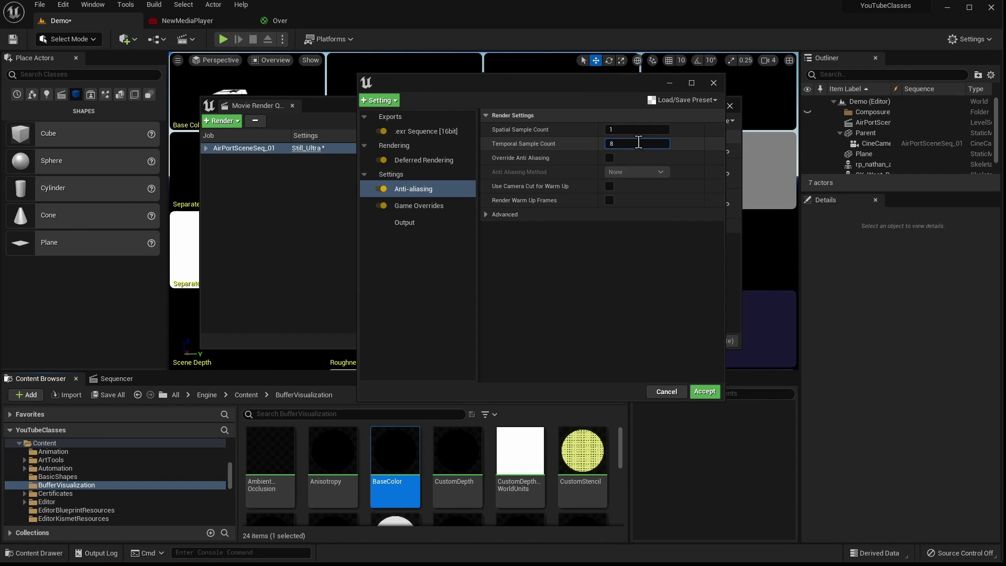
left_click(609, 158)
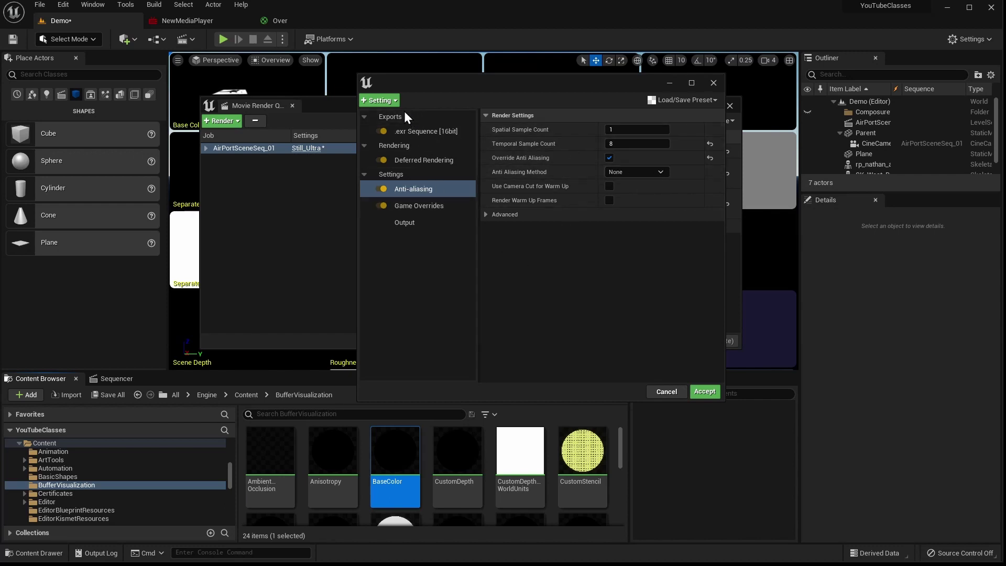
left_click(486, 215)
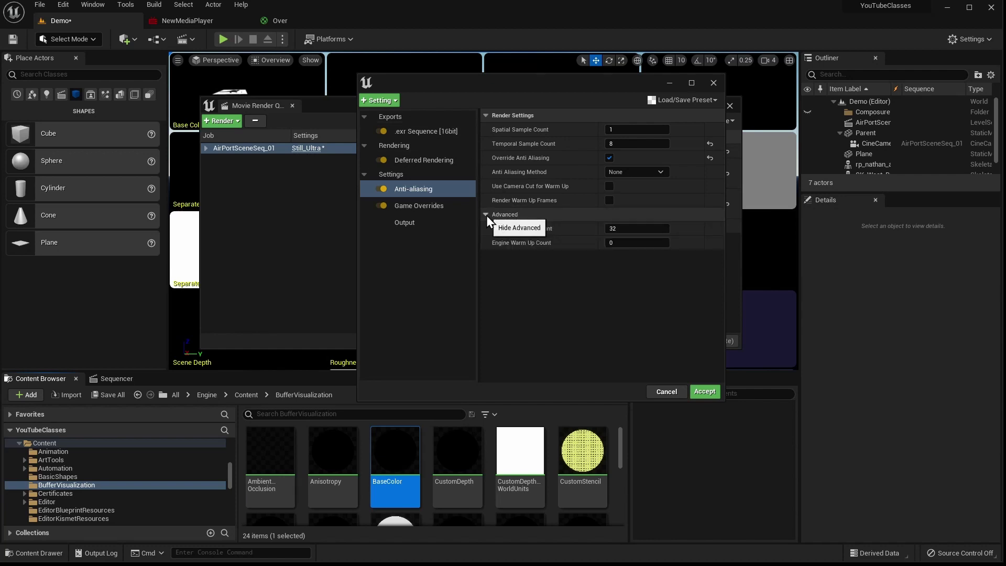
Look over the Game Overrides options and the list of settings that can still be added to the job.
left_click(424, 209)
left_click(378, 100)
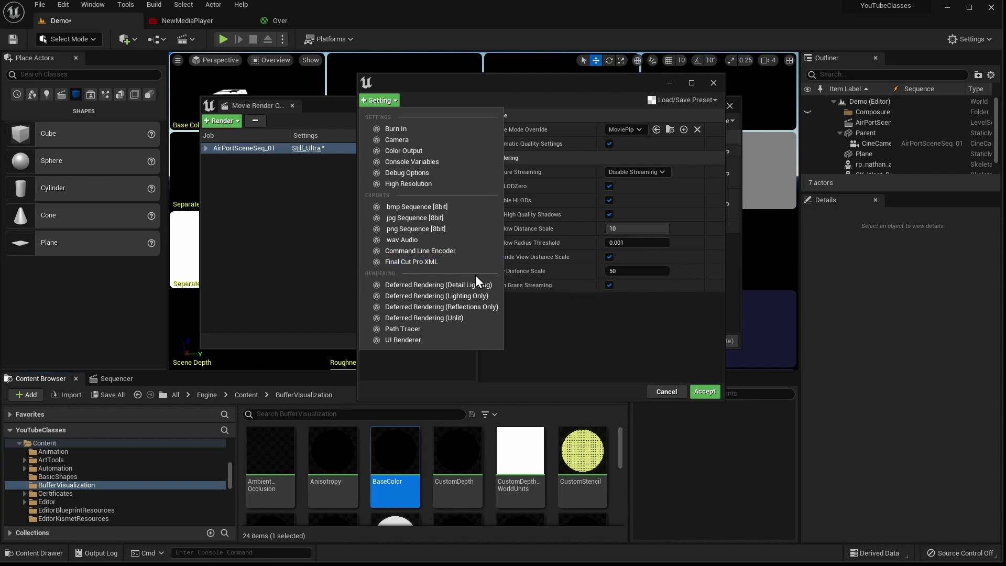
left_click(592, 343)
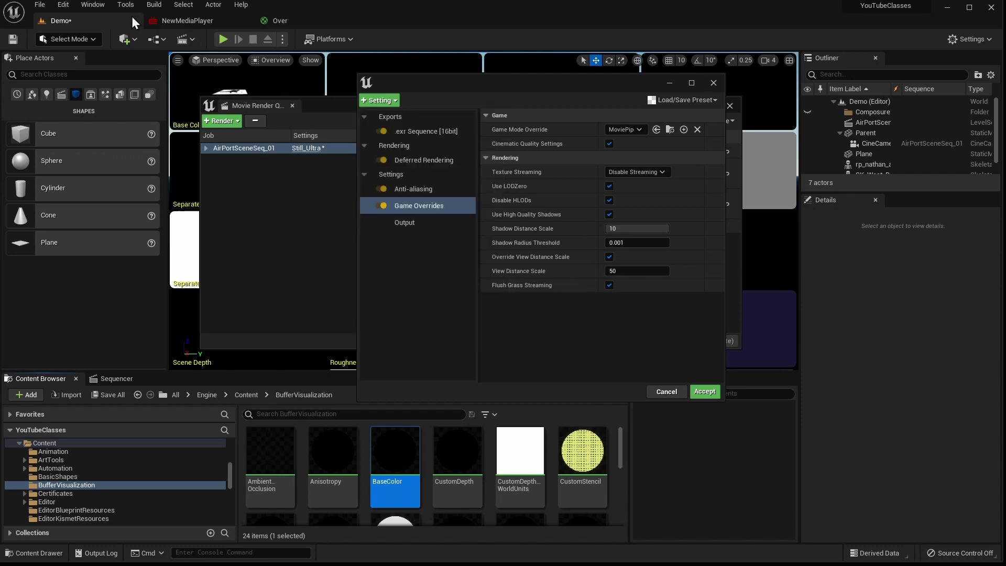
Open the Plugins window, then narrow and reposition it so its whole list fits on screen.
left_click(97, 7)
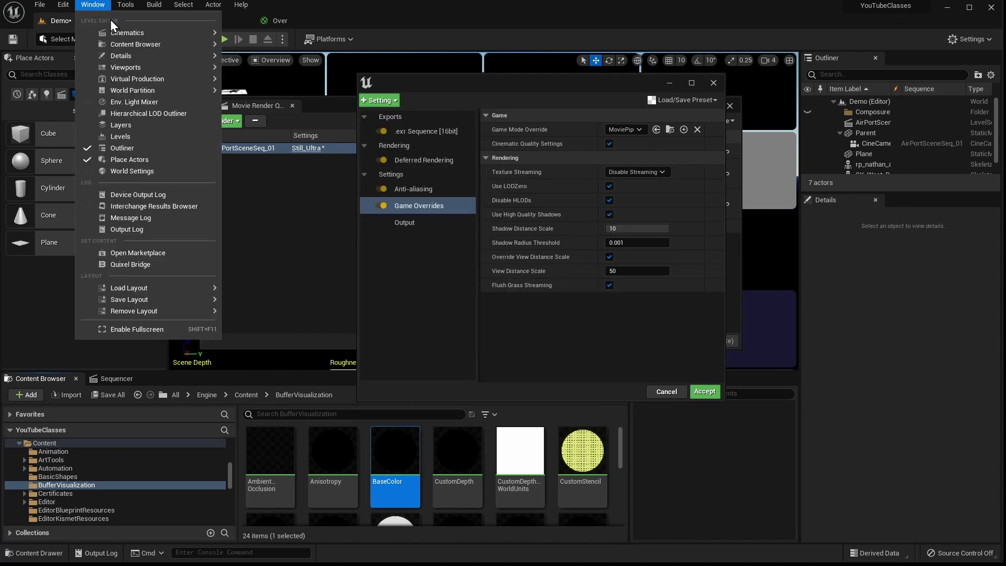
mouse_move(74, 8)
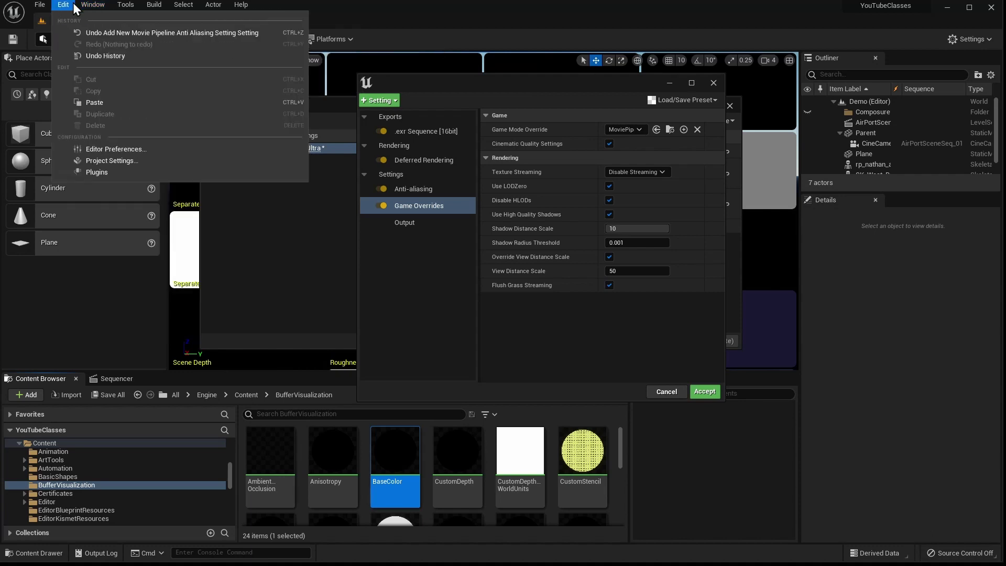
left_click(105, 174)
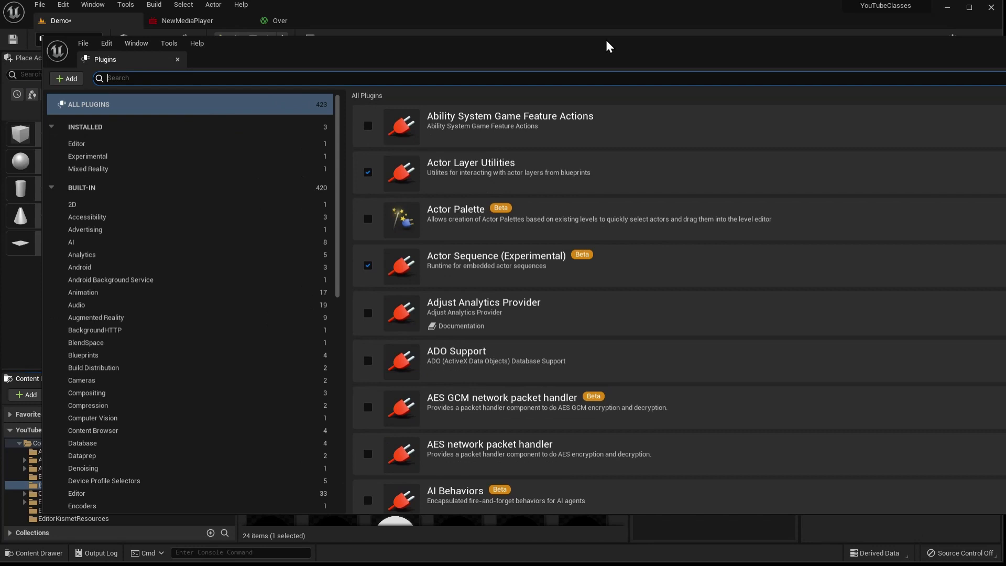
left_click_drag(608, 46, 576, 46)
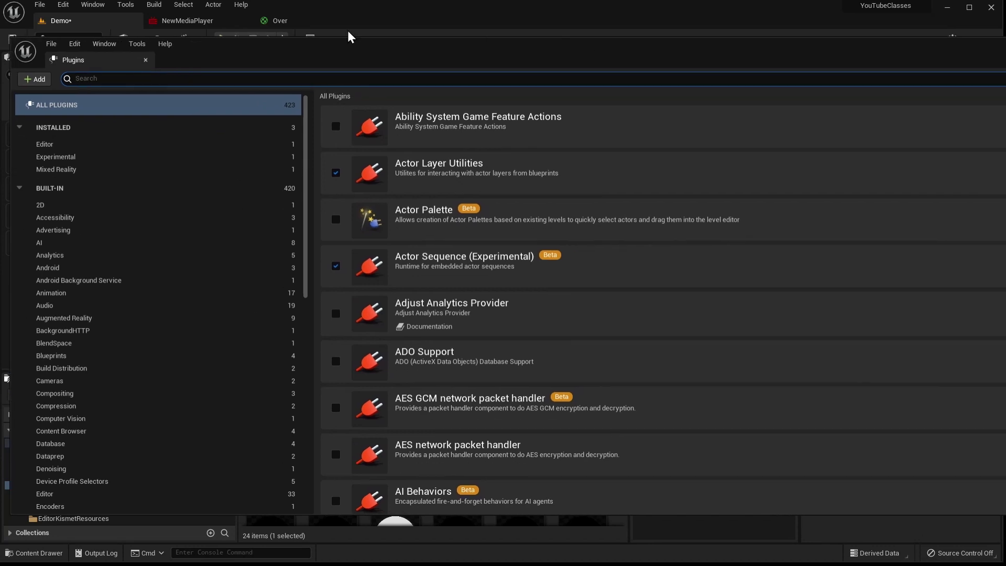
left_click_drag(11, 89, 427, 89)
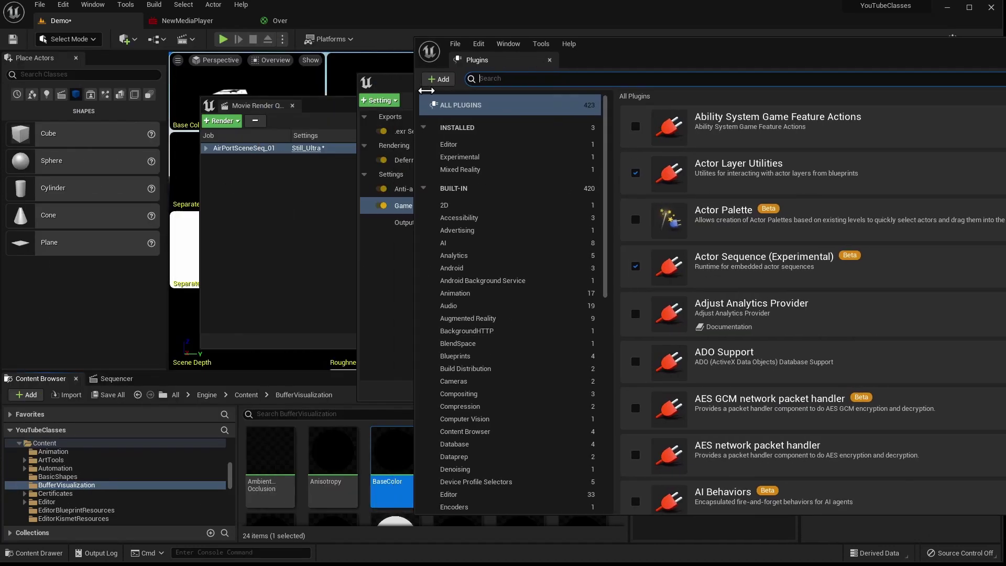
left_click_drag(666, 59, 316, 57)
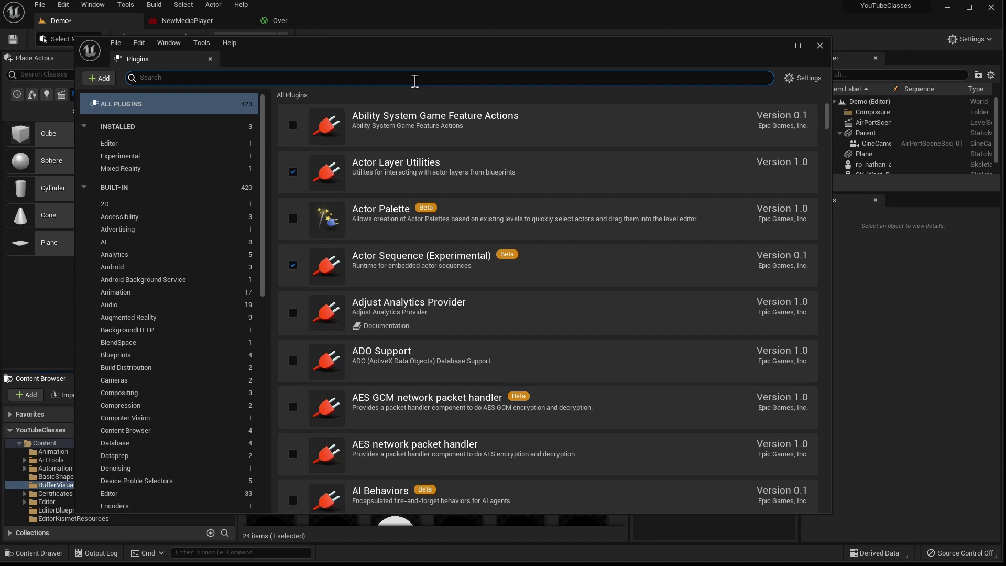
Find the Movie Render Queue Additional Render Passes plugin by searching for "passe" and enable it, accepting its beta status.
left_click(414, 81)
type("passe")
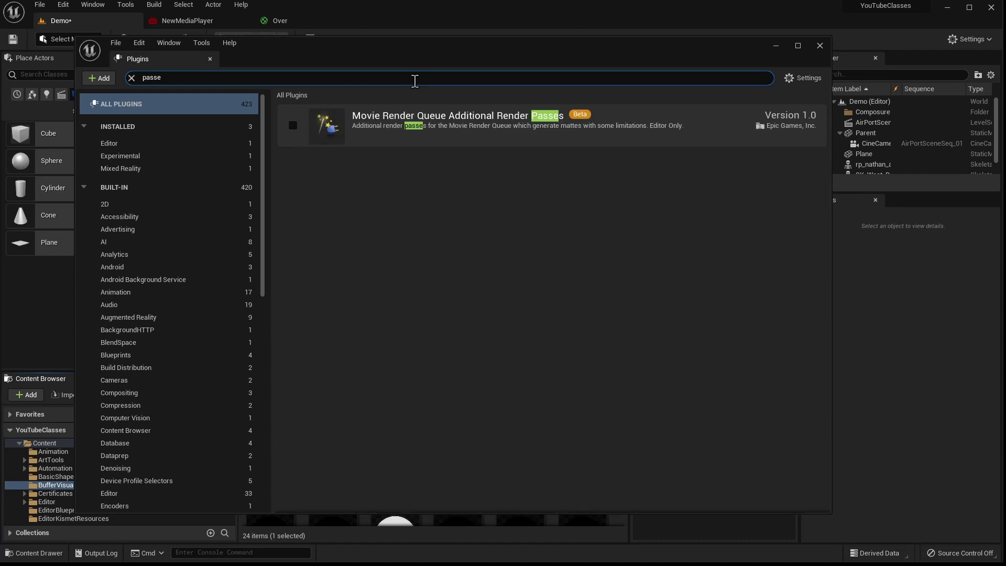
left_click(293, 125)
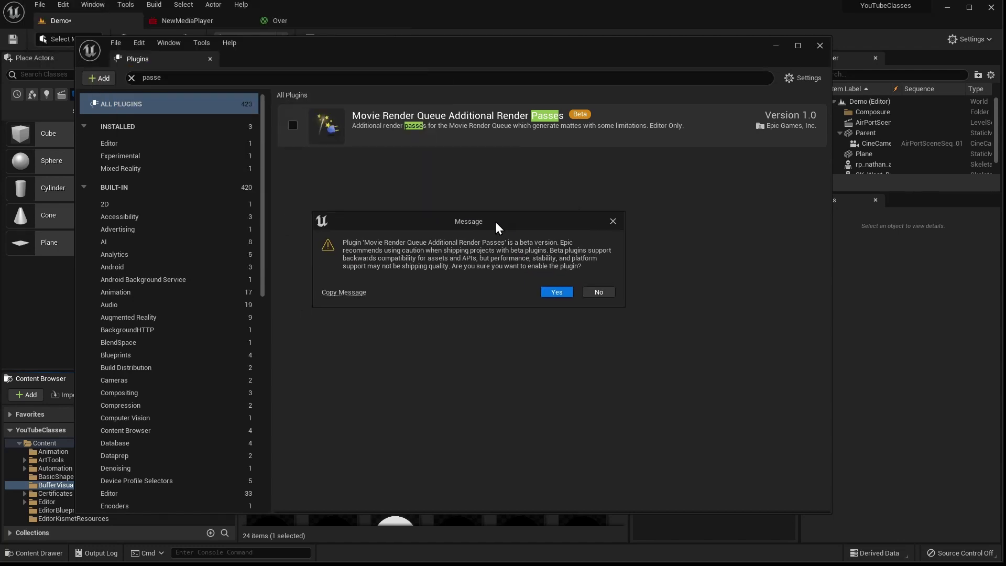
left_click(563, 292)
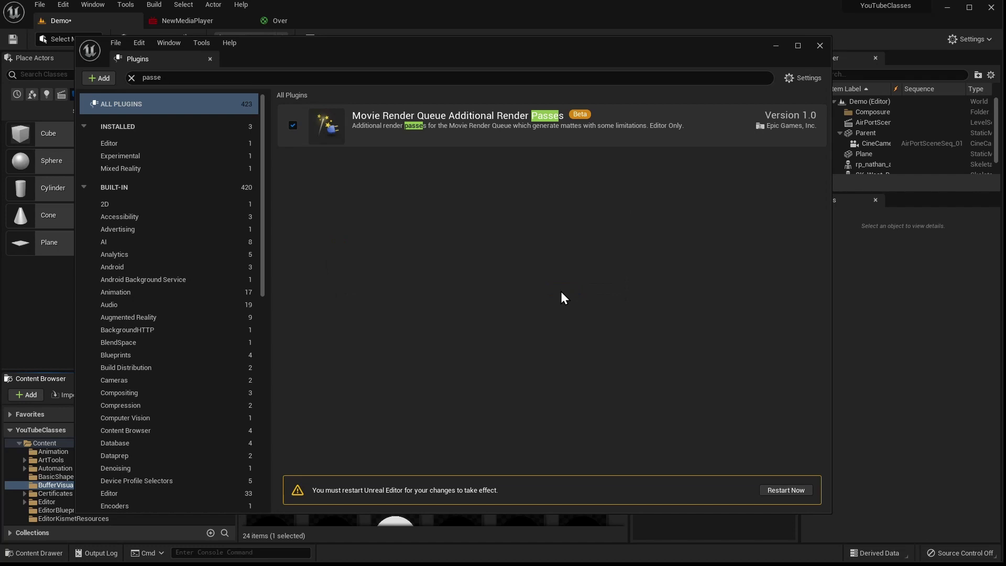
Restart the editor, applying the changes to the Over material and saving the selected content.
left_click(800, 489)
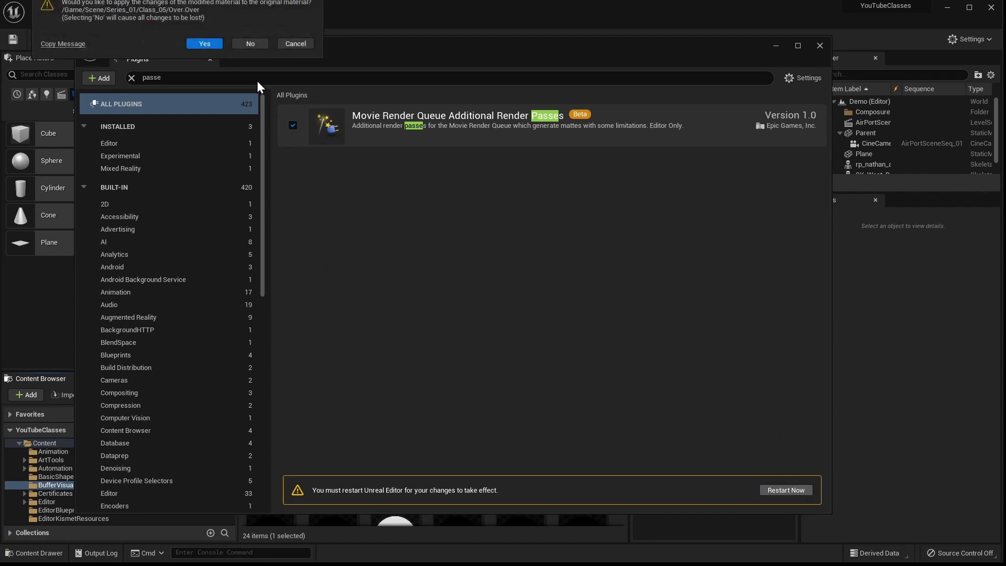
left_click(212, 44)
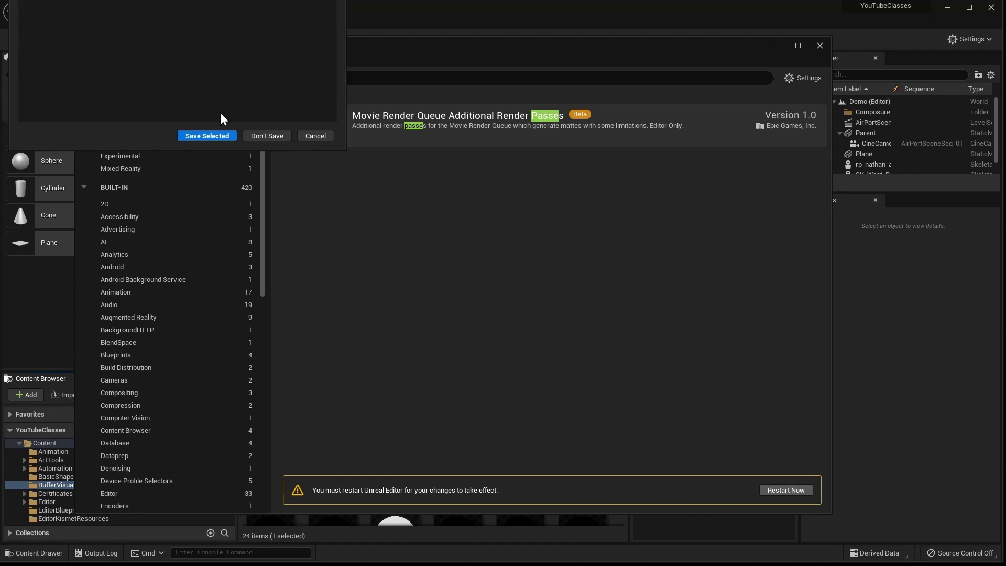
left_click(207, 135)
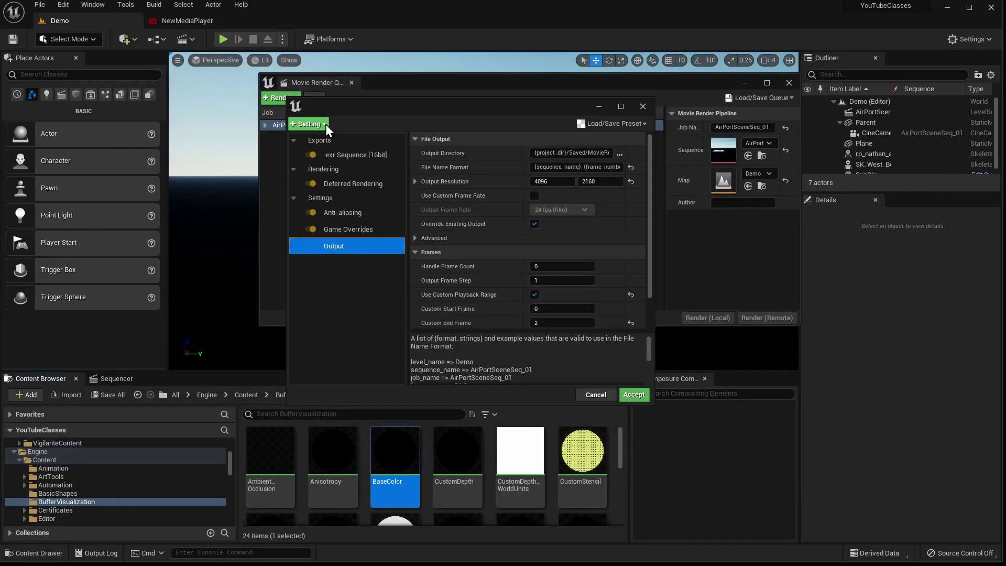
Add an Object Ids (Limited) rendering pass to the job and review the Game Overrides, Output and Anti-aliasing settings.
left_click(325, 124)
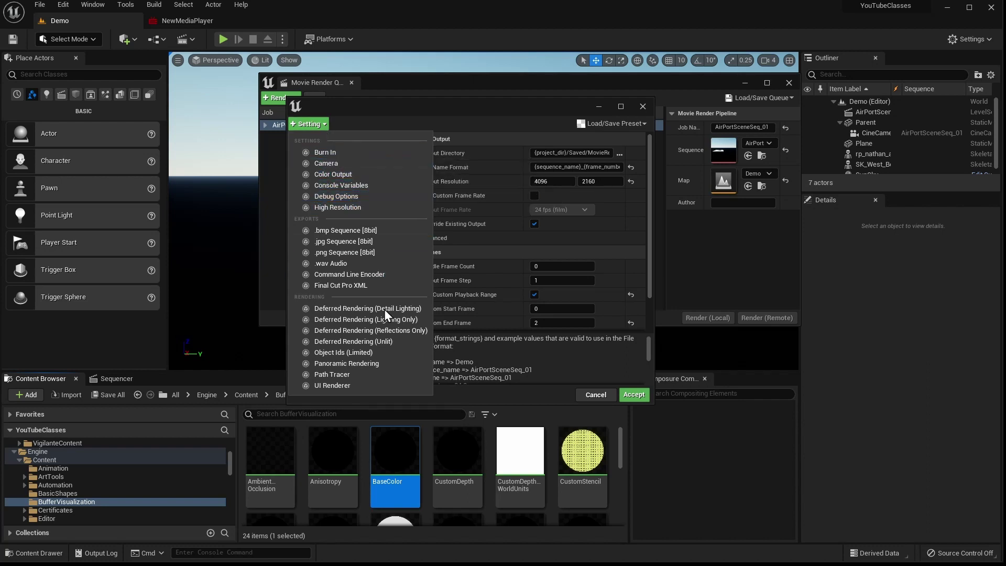
left_click(362, 352)
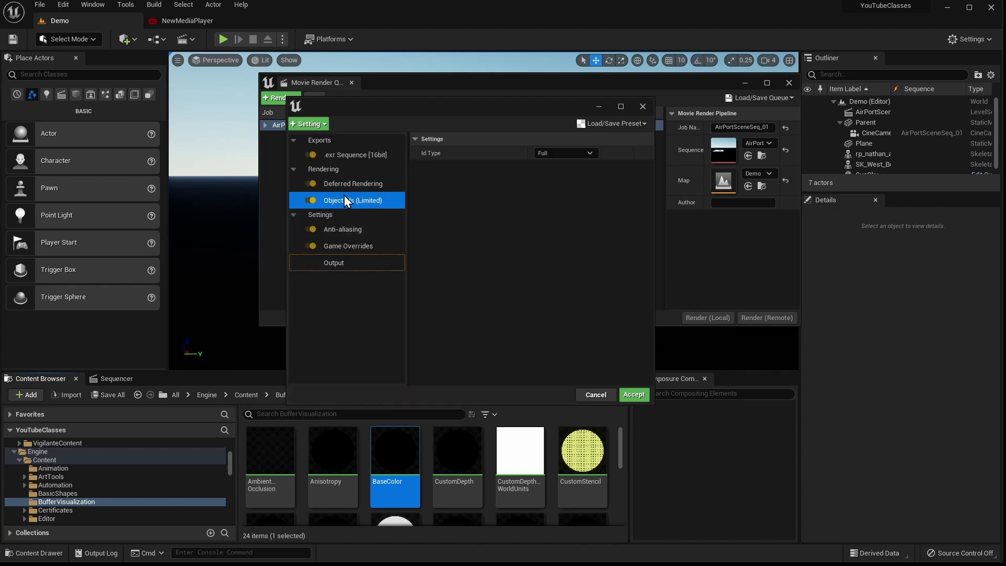
left_click(357, 246)
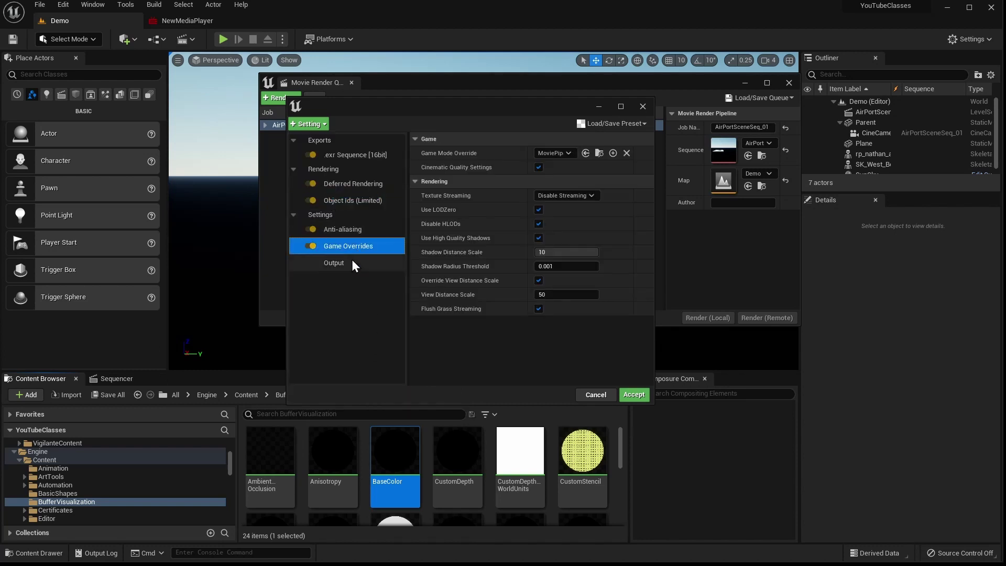
left_click(348, 262)
scroll(506, 264, "down", 2)
scroll(507, 265, "up", 2)
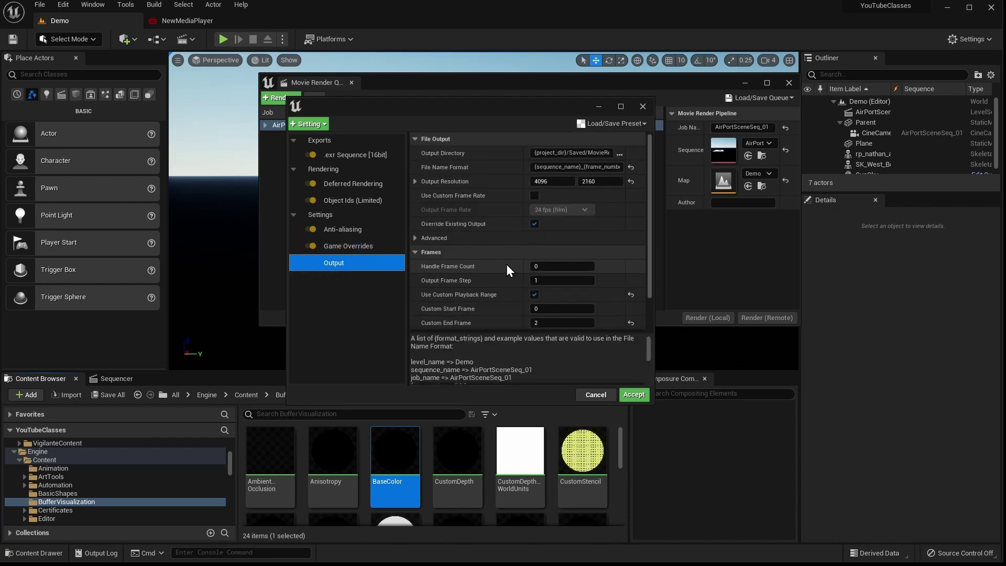
left_click(366, 228)
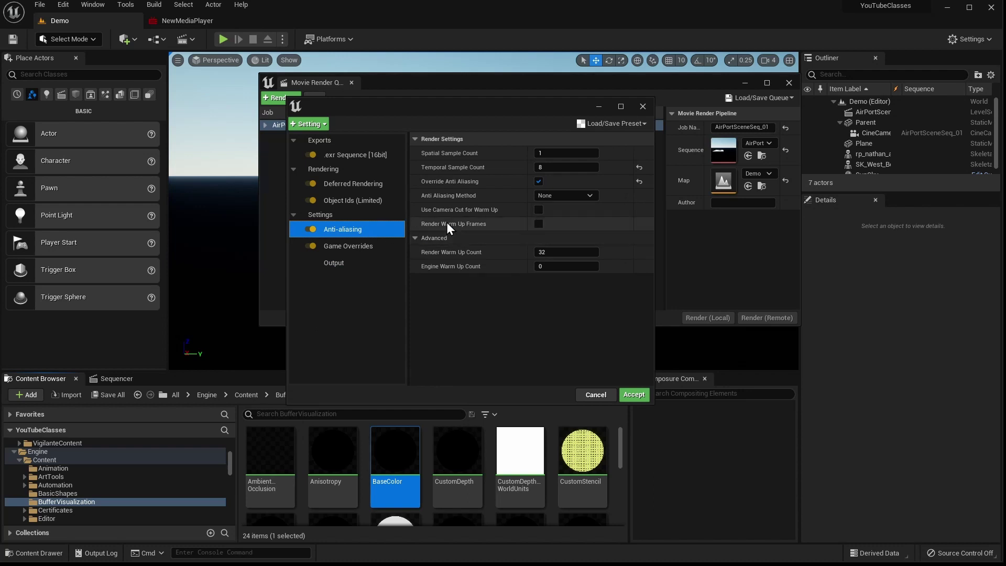
left_click(363, 199)
Add two stencil layer elements in Deferred Rendering, enable Add Default Layer and browse the level's layers for index 0.
left_click(357, 184)
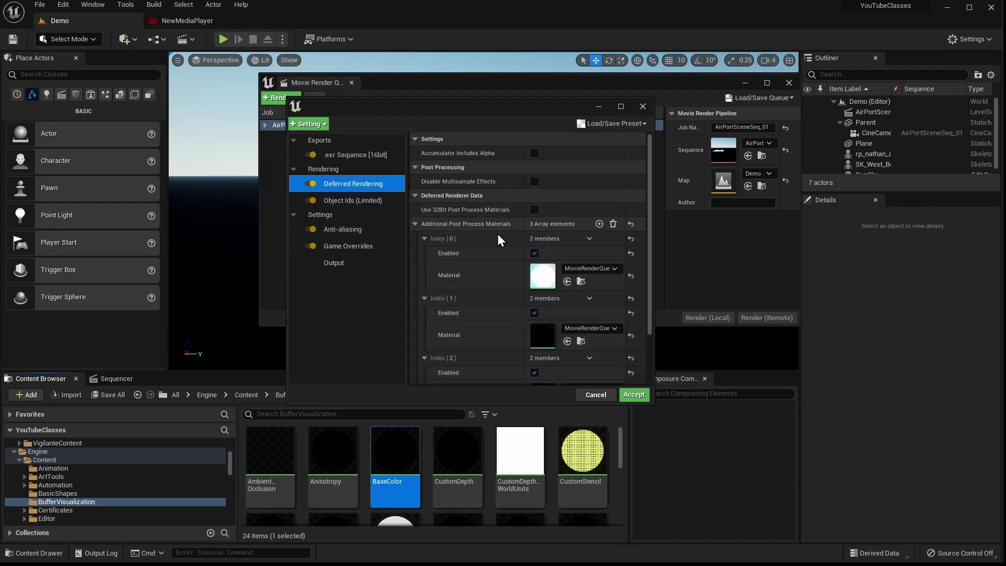
scroll(499, 234, "down", 2)
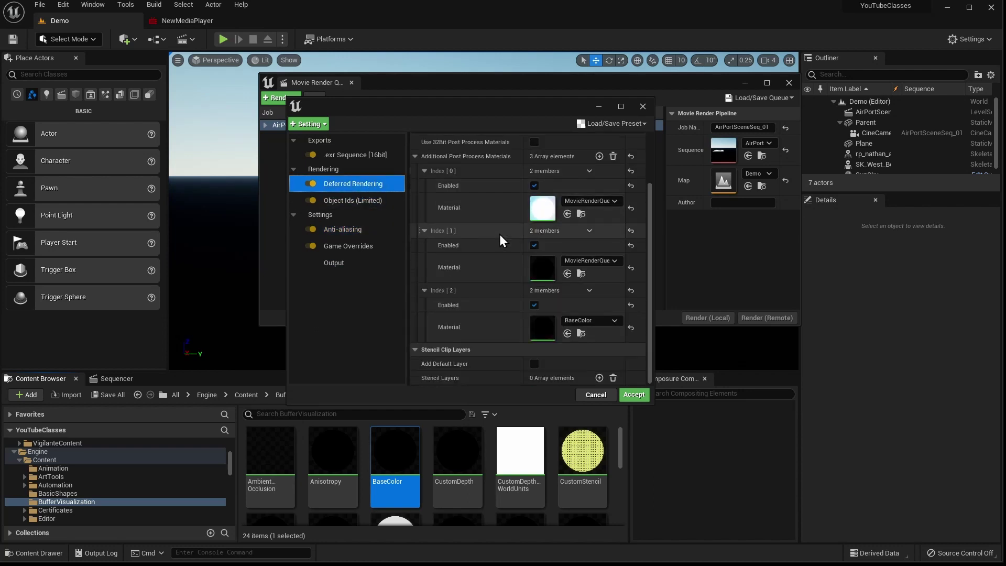
left_click(599, 378)
scroll(595, 366, "down", 1)
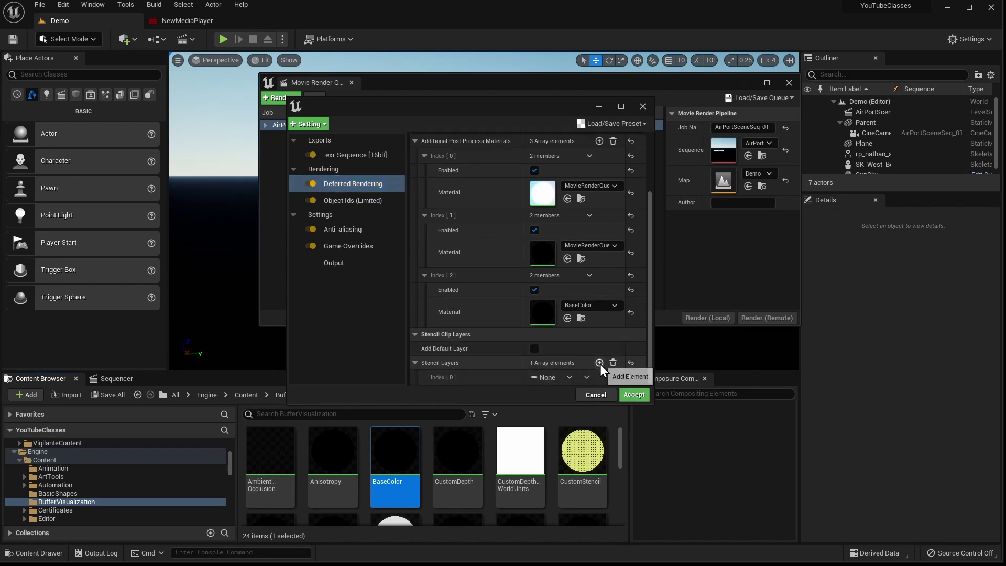
left_click(600, 363)
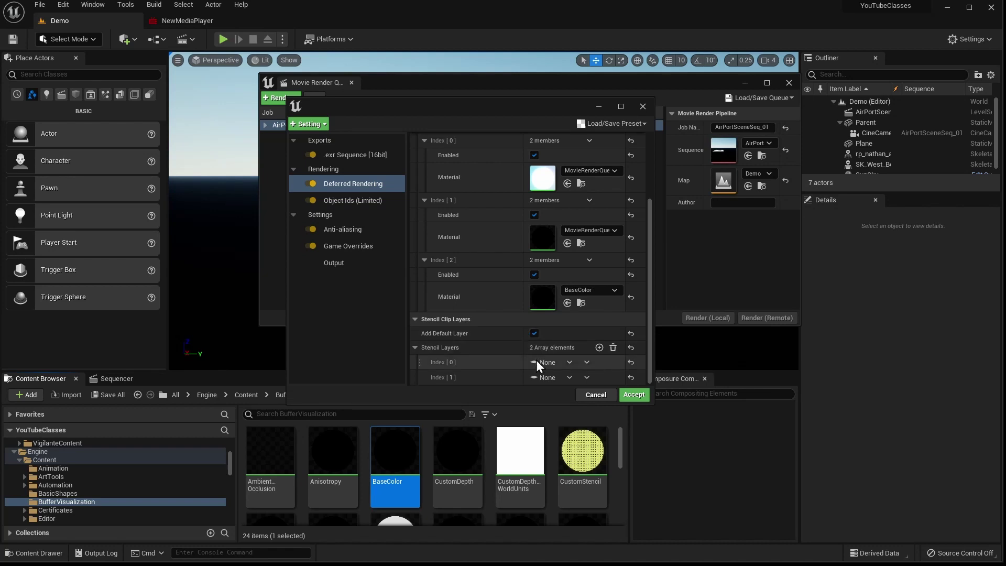
left_click(569, 363)
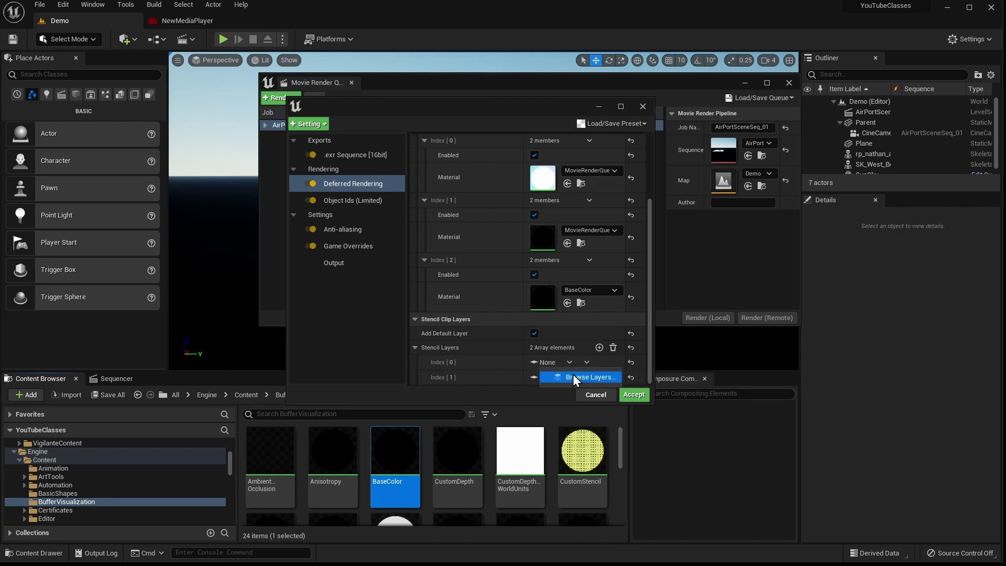
left_click(573, 376)
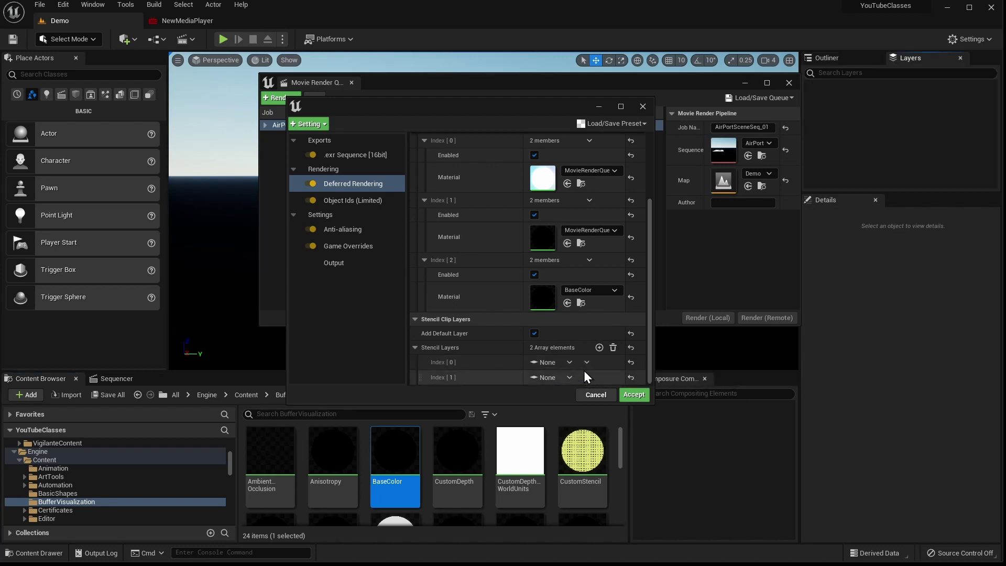
Create empty level layers named Plane and Person, assigning Person to stencil layer index 0 and Plane to index 1.
right_click(899, 100)
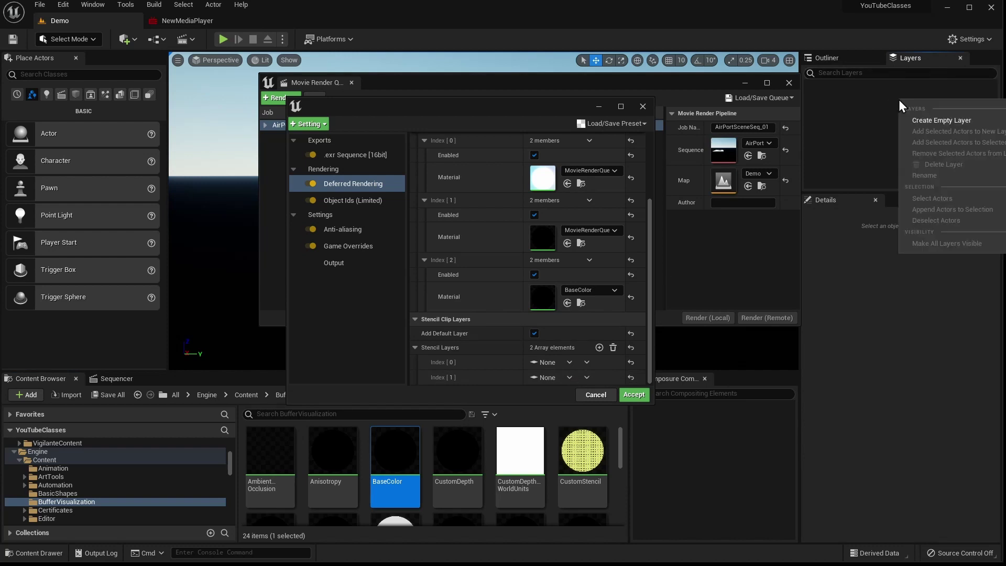
left_click(919, 120)
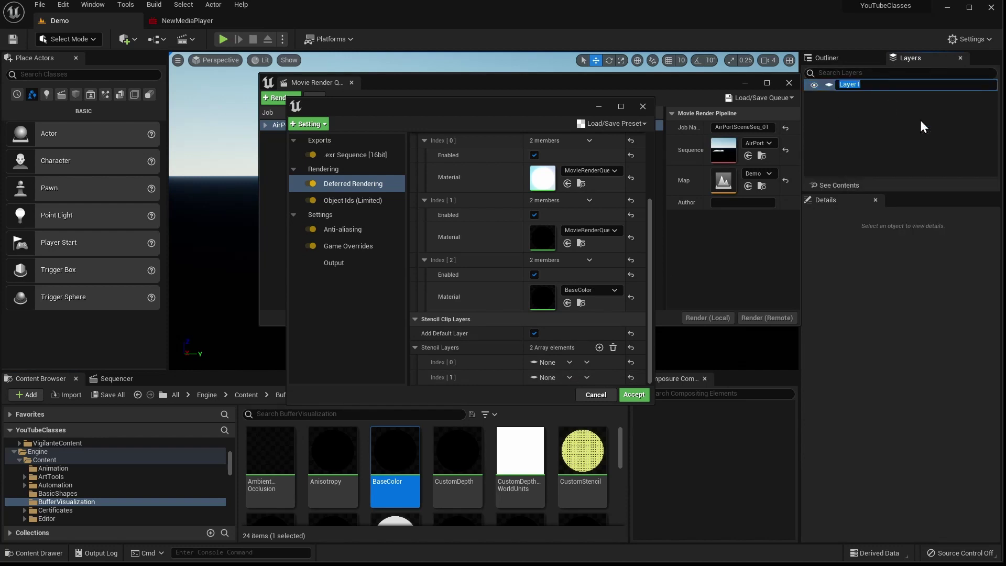
type("Plane")
key("Return")
right_click(920, 121)
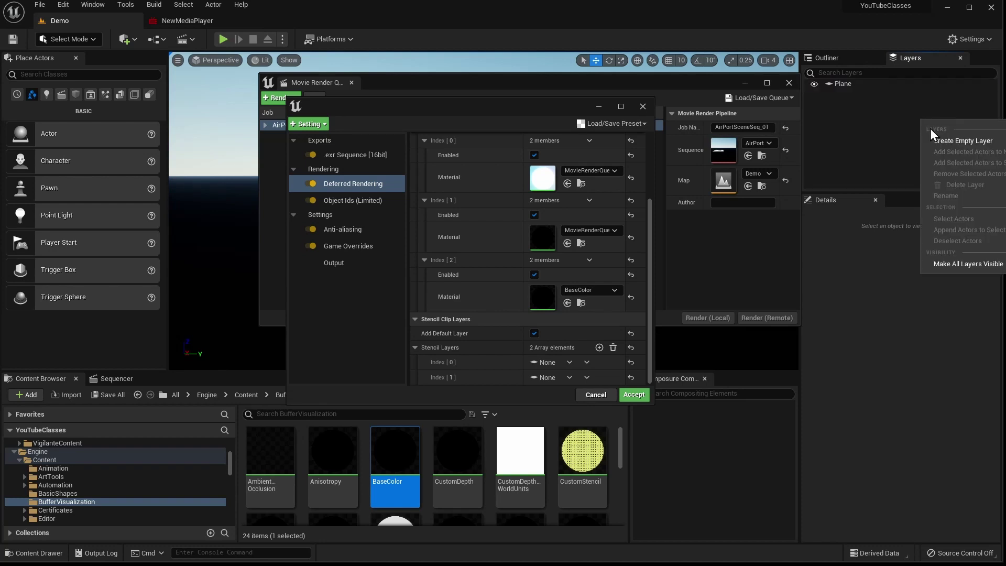
left_click(941, 139)
type("Person")
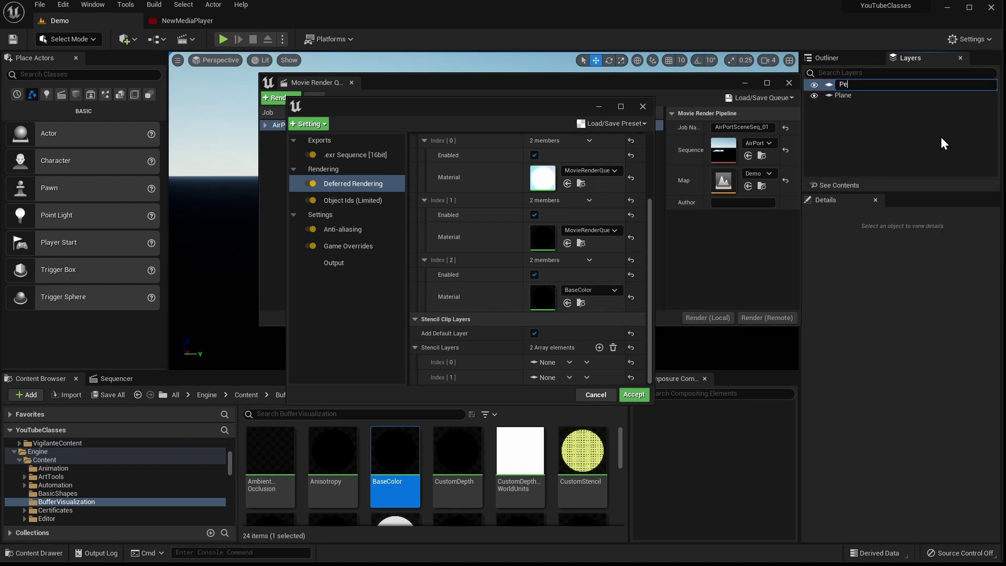
key("Return")
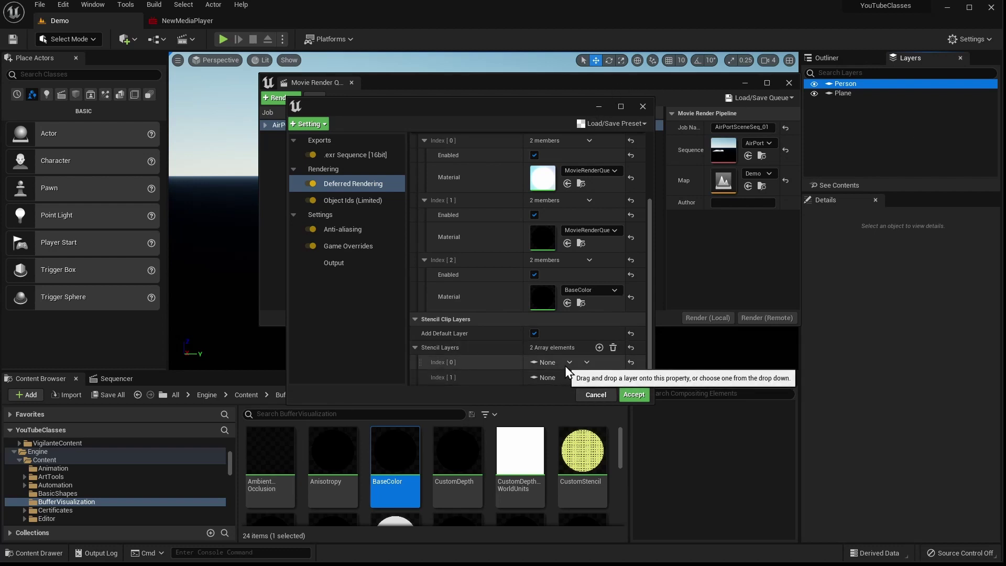
left_click_drag(845, 84, 548, 364)
left_click_drag(839, 94, 550, 378)
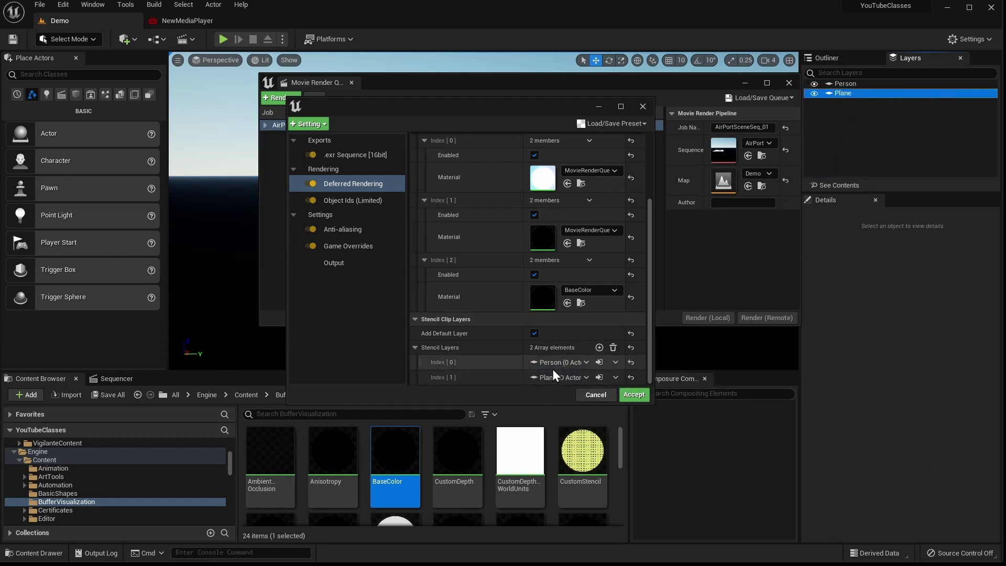
Enable Accumulator Includes Alpha for Deferred Rendering and Multilayer for the 16-bit EXR sequence export.
scroll(557, 275, "up", 1)
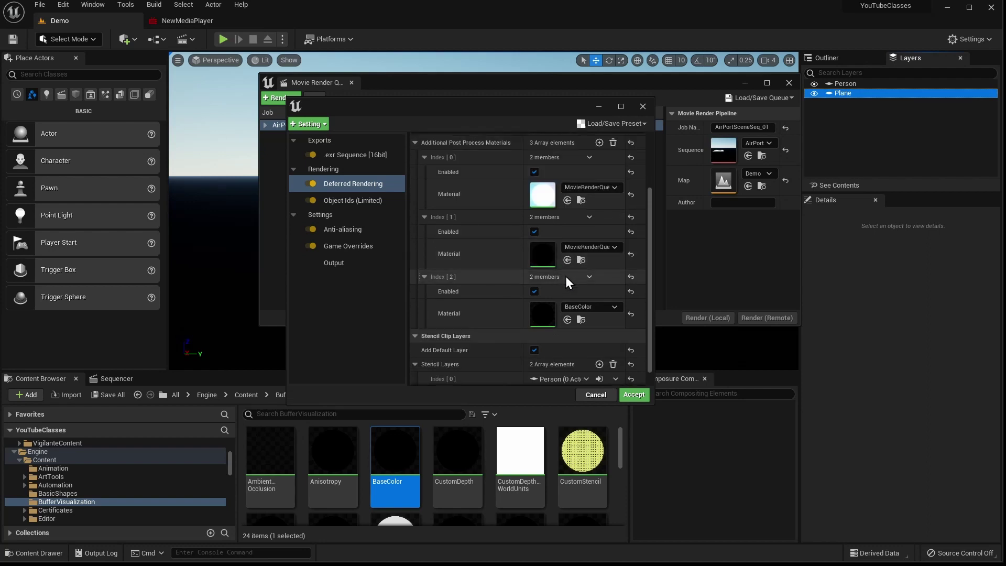
scroll(549, 268, "up", 4)
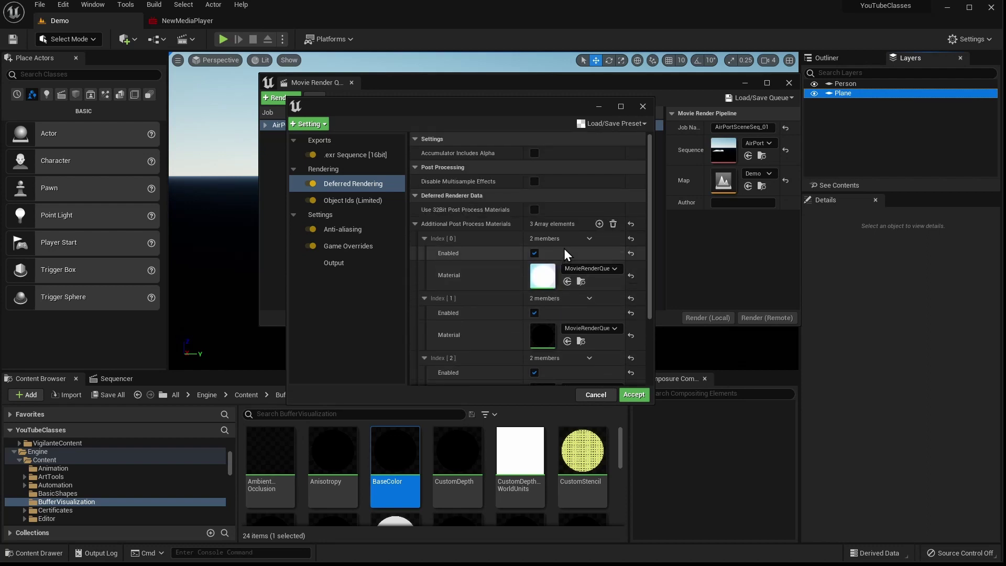
left_click(534, 153)
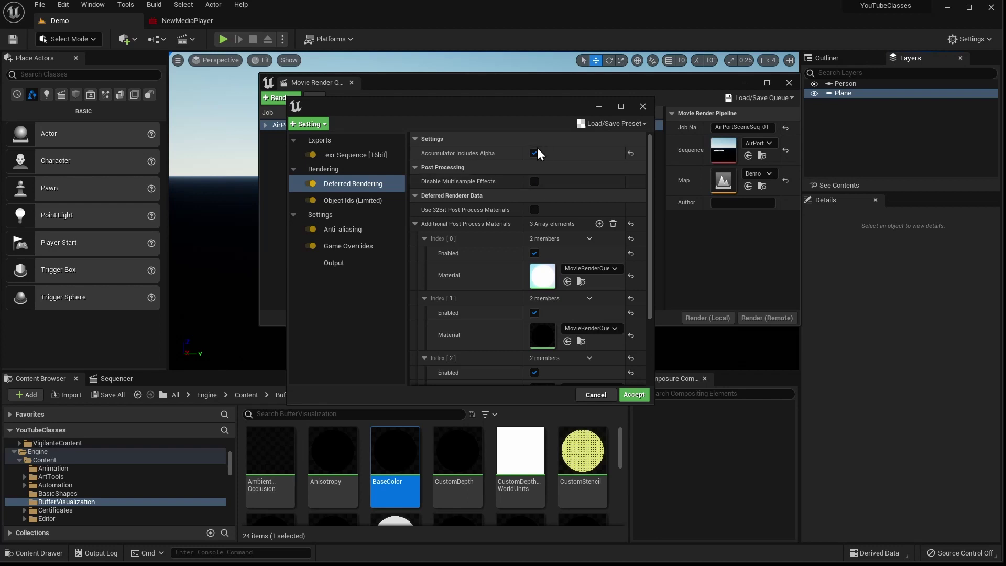
left_click(346, 205)
left_click(350, 157)
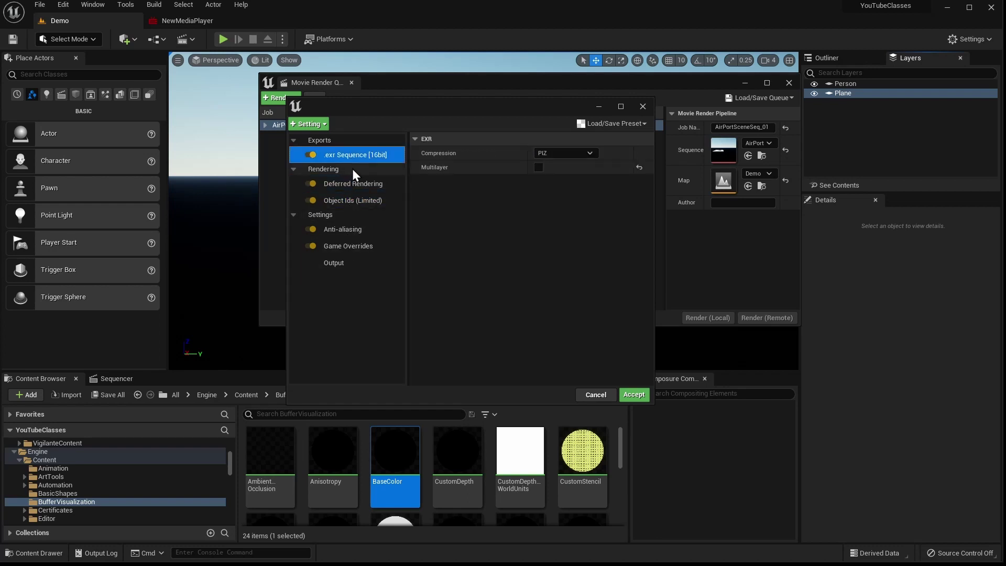
left_click(539, 168)
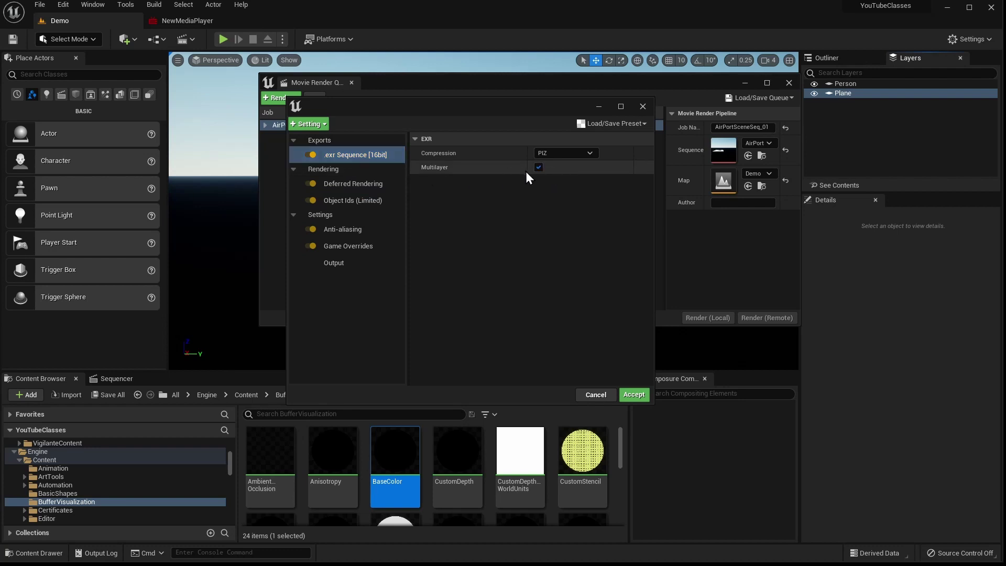
Review the job's Deferred Rendering, Object Ids (Limited), Anti-aliasing and Game Overrides settings.
left_click(357, 182)
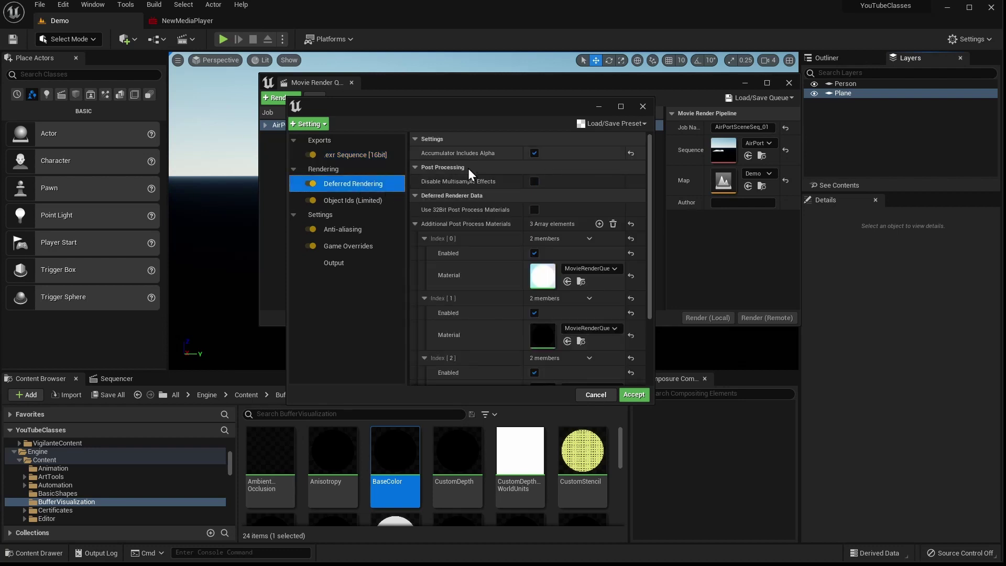
scroll(589, 303, "down", 4)
scroll(455, 238, "up", 3)
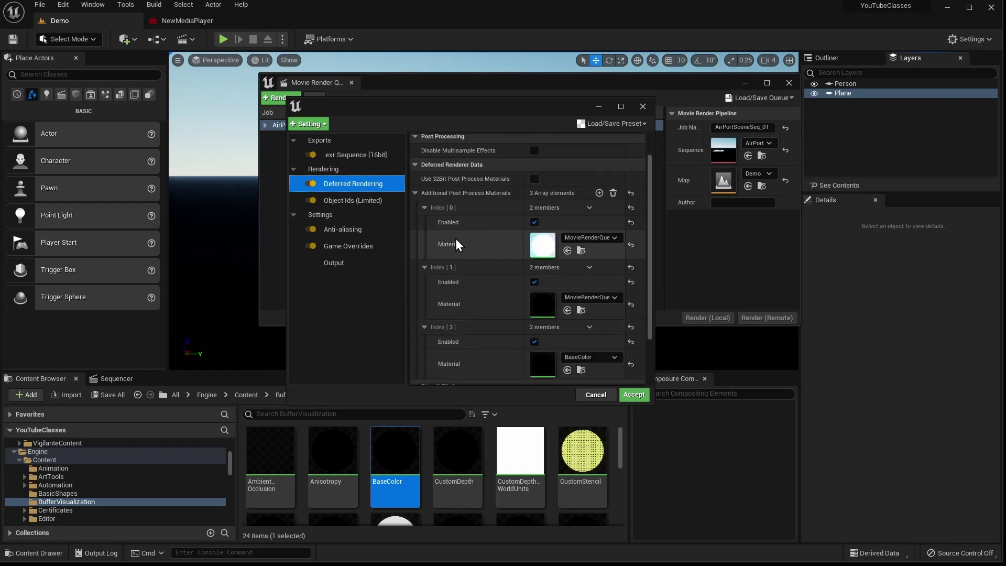
left_click(345, 202)
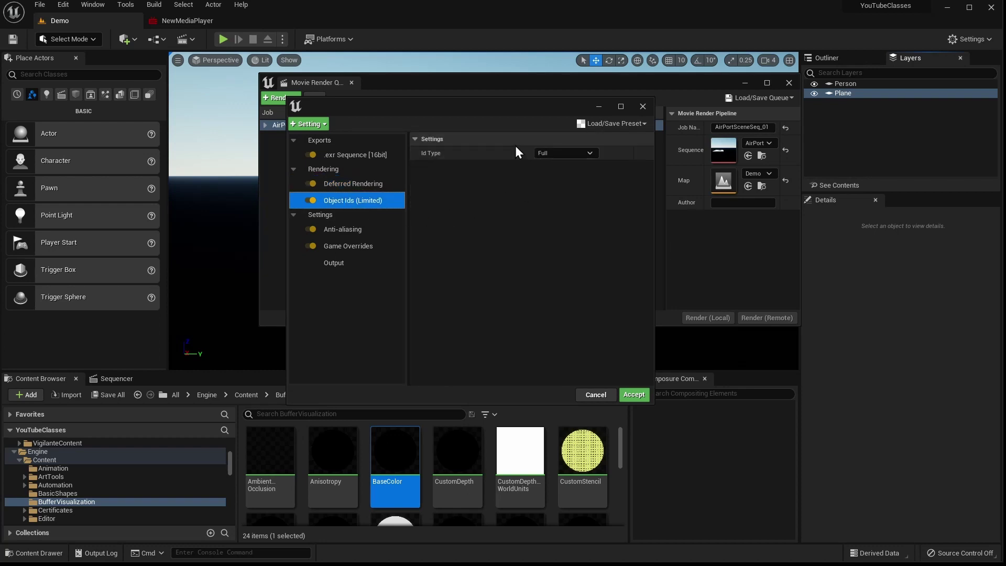
left_click(347, 226)
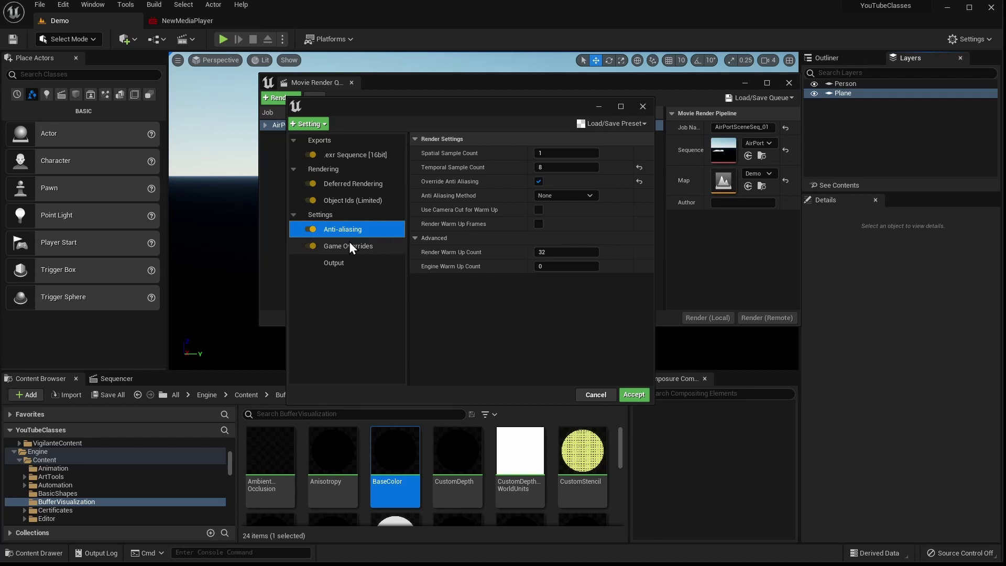
left_click(350, 243)
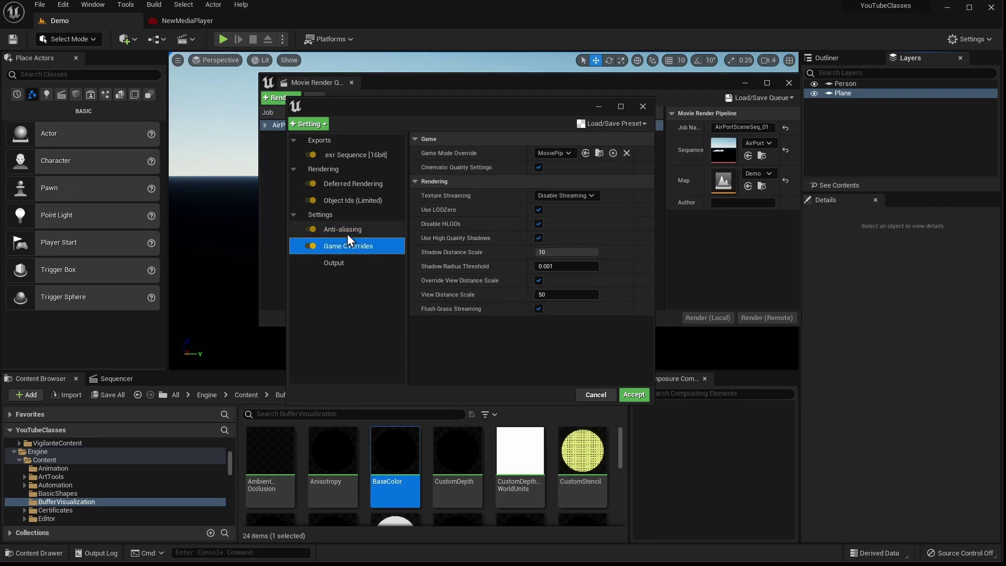
left_click(347, 231)
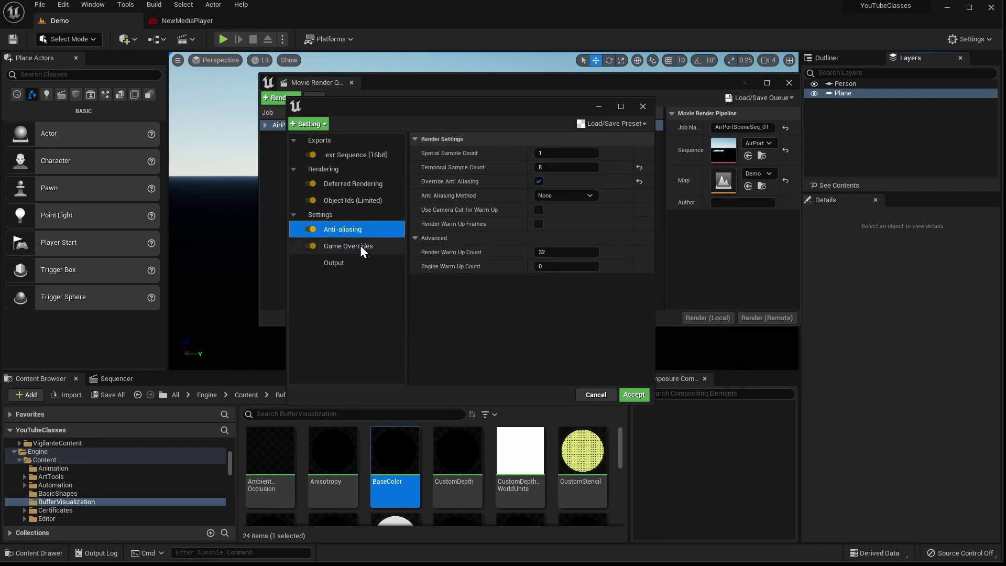
left_click(329, 244)
Turn off Use Custom Playback Range in the Output settings and view the sequence's timeline range in Sequencer.
left_click(341, 265)
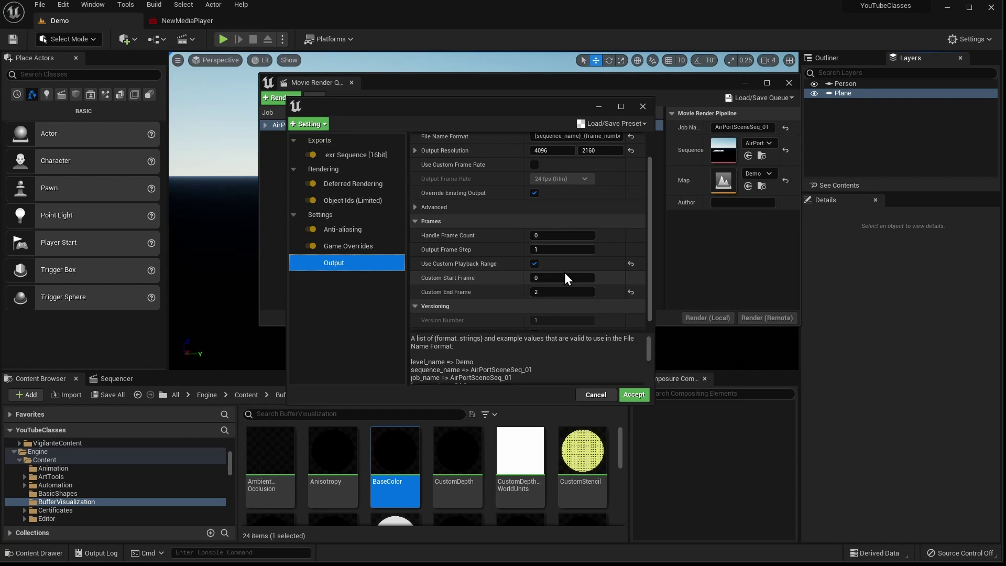
left_click(534, 264)
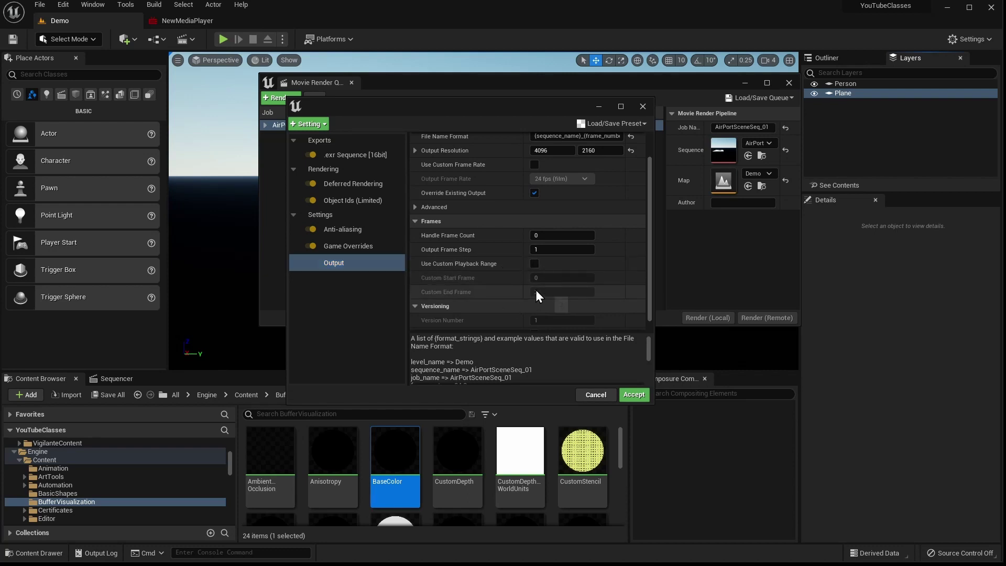
left_click(609, 123)
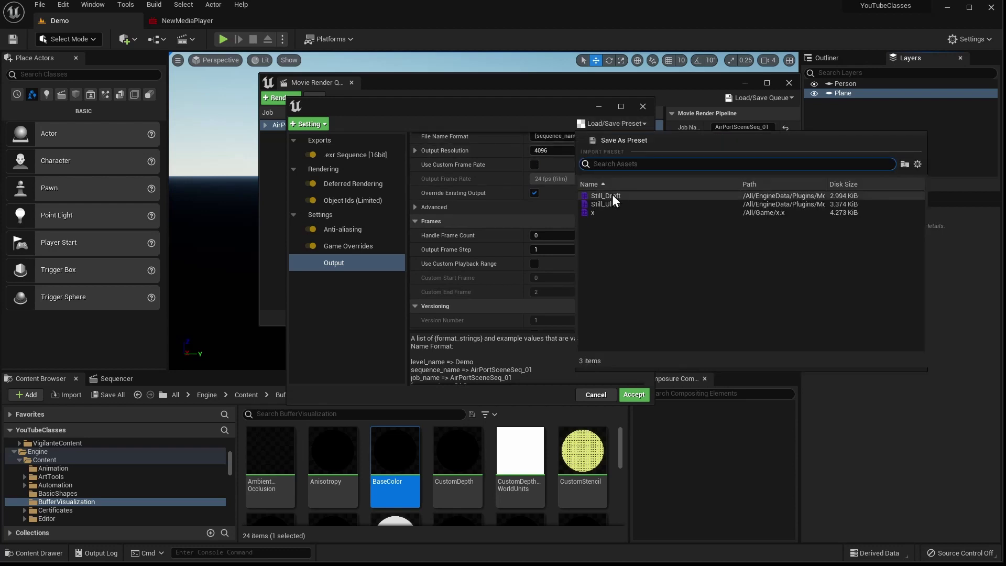
left_click(542, 114)
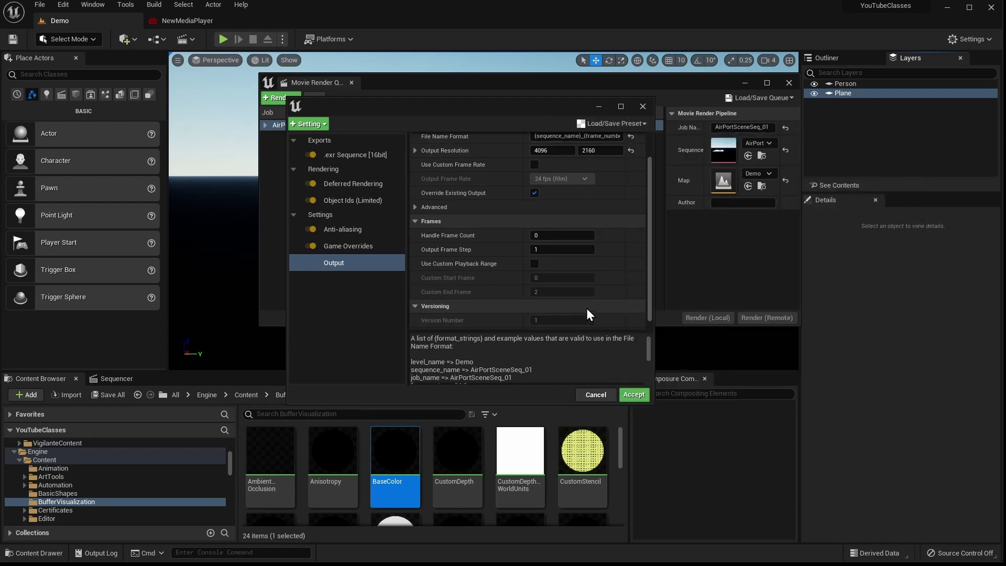
scroll(547, 288, "down", 1)
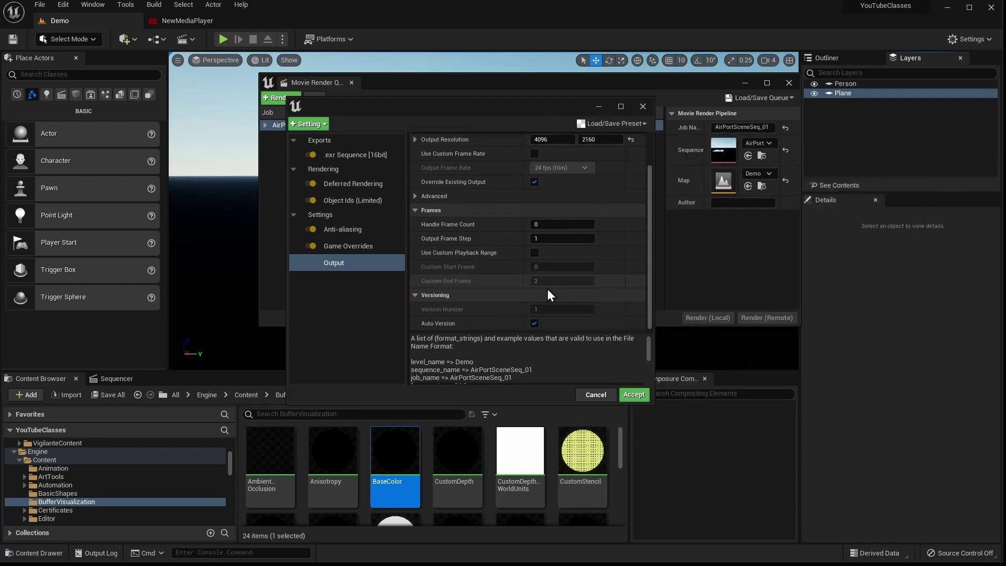
scroll(558, 268, "up", 2)
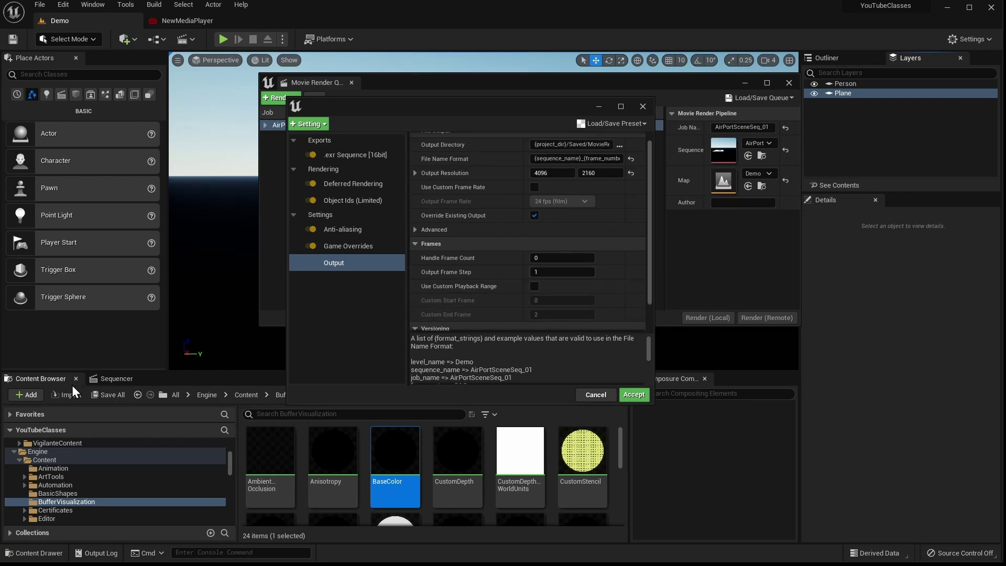
left_click(114, 378)
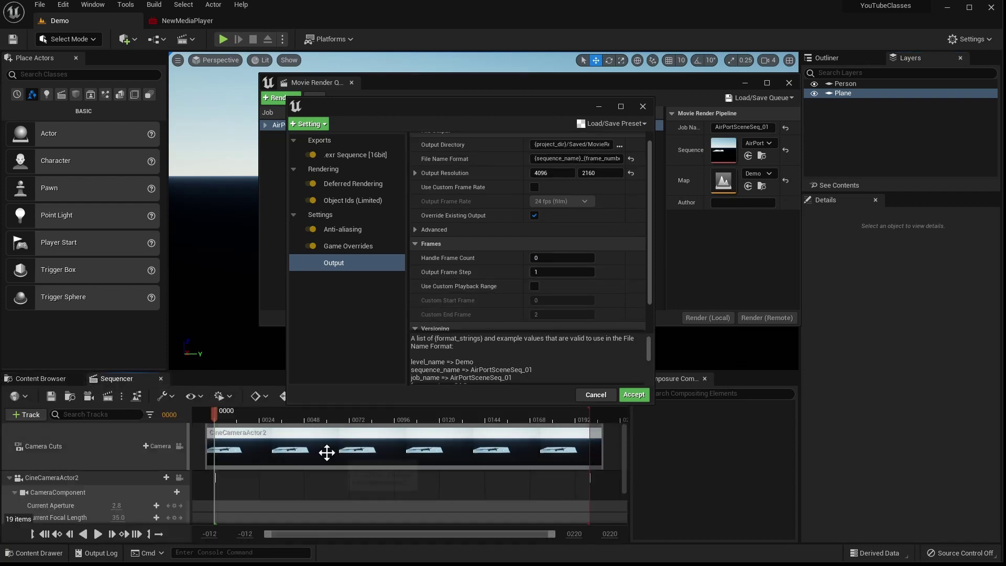
scroll(545, 230, "up", 1)
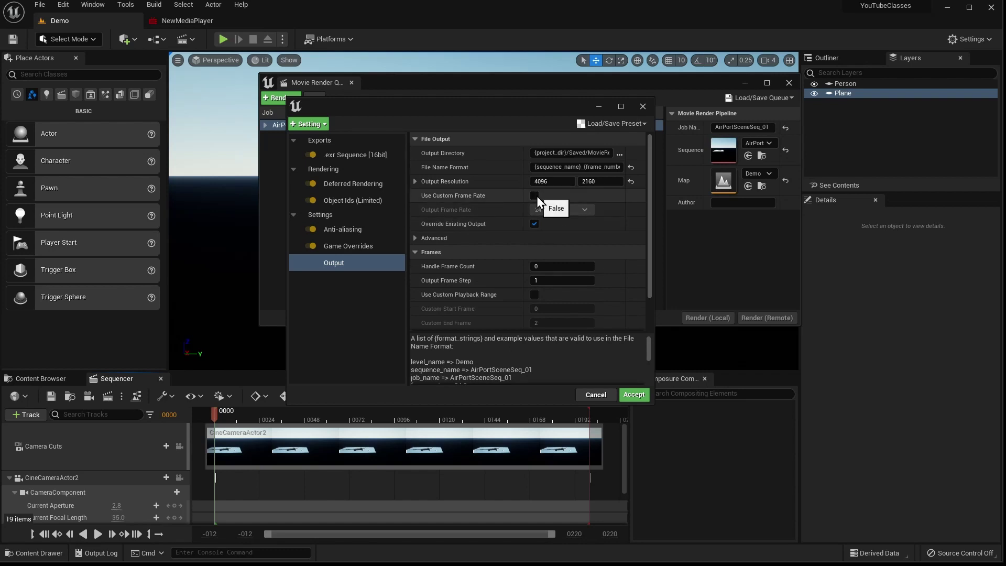
Create a folder named Class_RenderAirplane inside UnrealRender and choose it as the render's output directory.
left_click(560, 181)
left_click(618, 154)
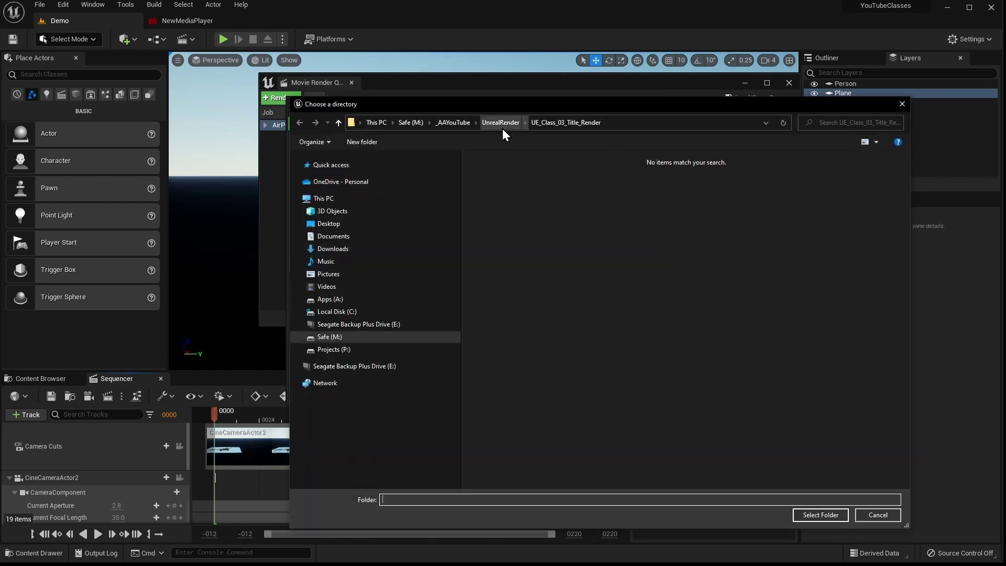
left_click(502, 128)
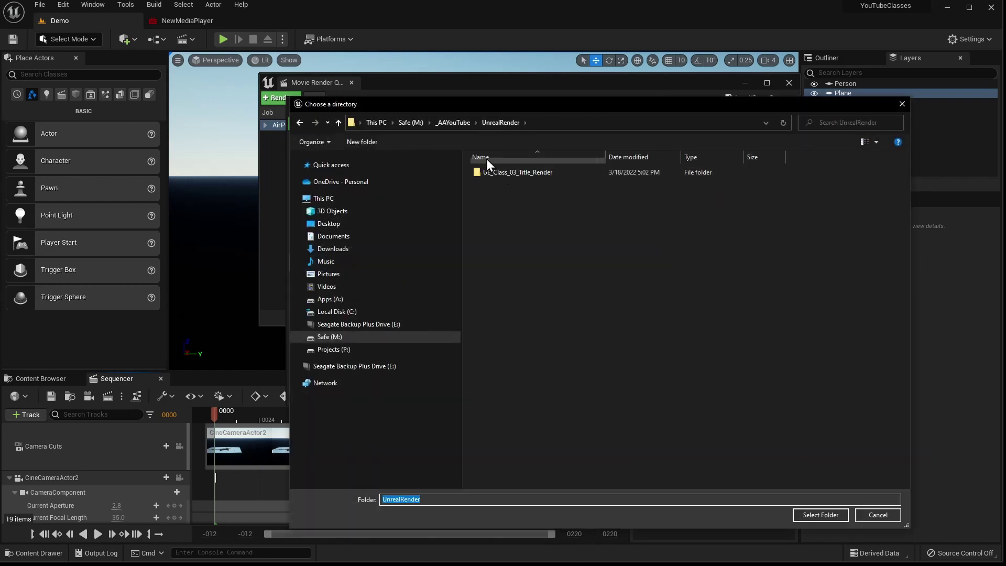
left_click(383, 146)
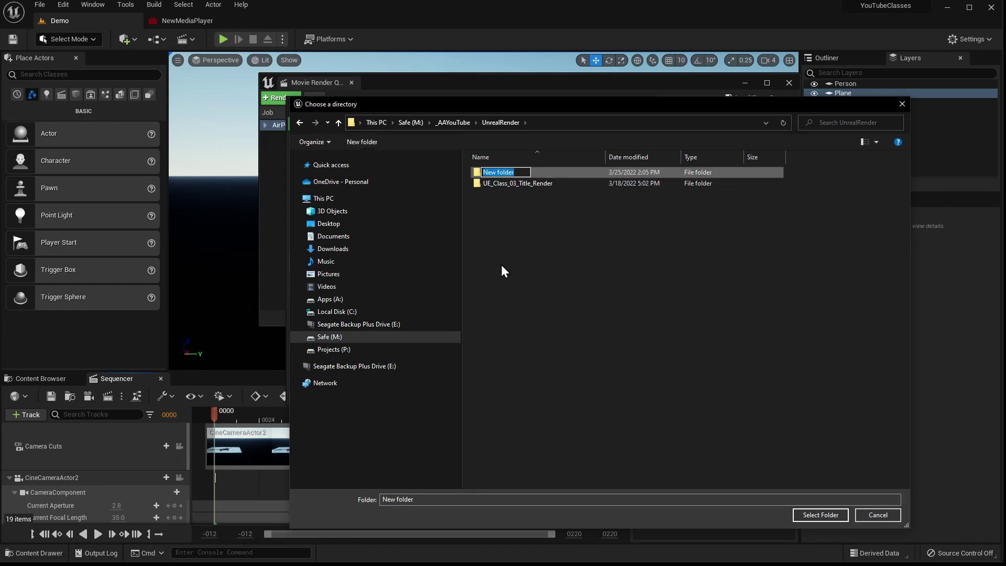
type("Class_Renderla")
key("BackSpace")
key("BackSpace")
type("Airplane")
key("Return")
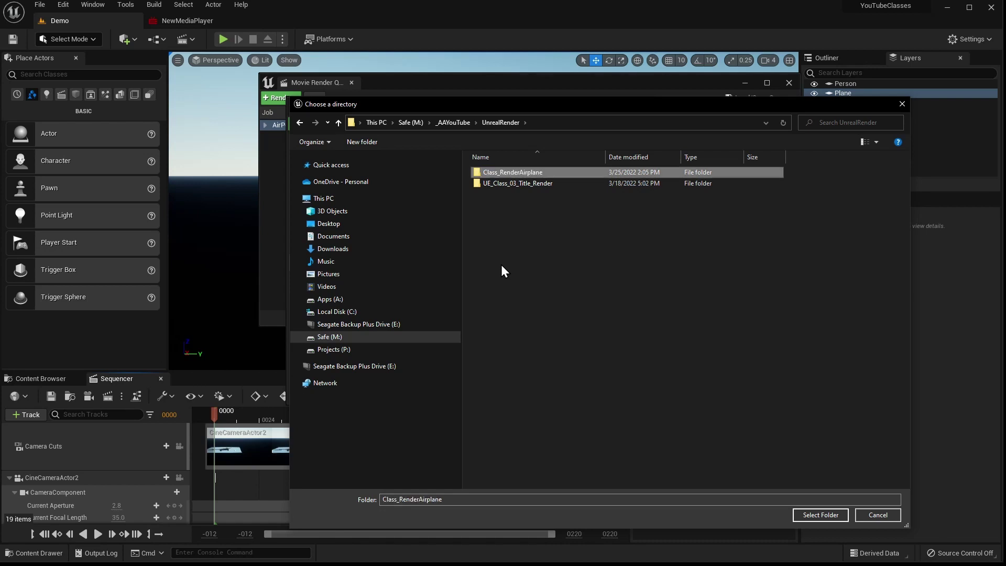
double_click(511, 173)
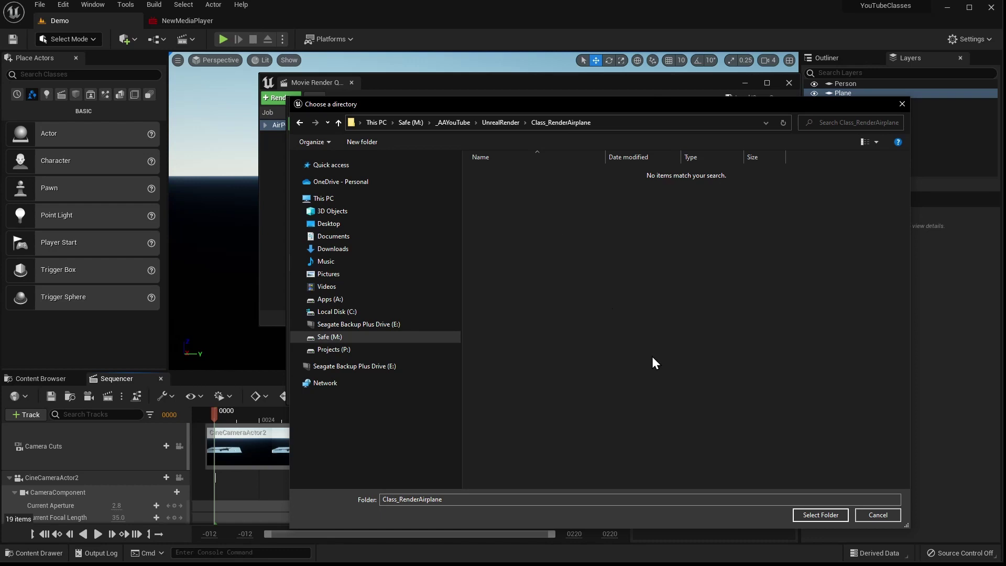
left_click(820, 515)
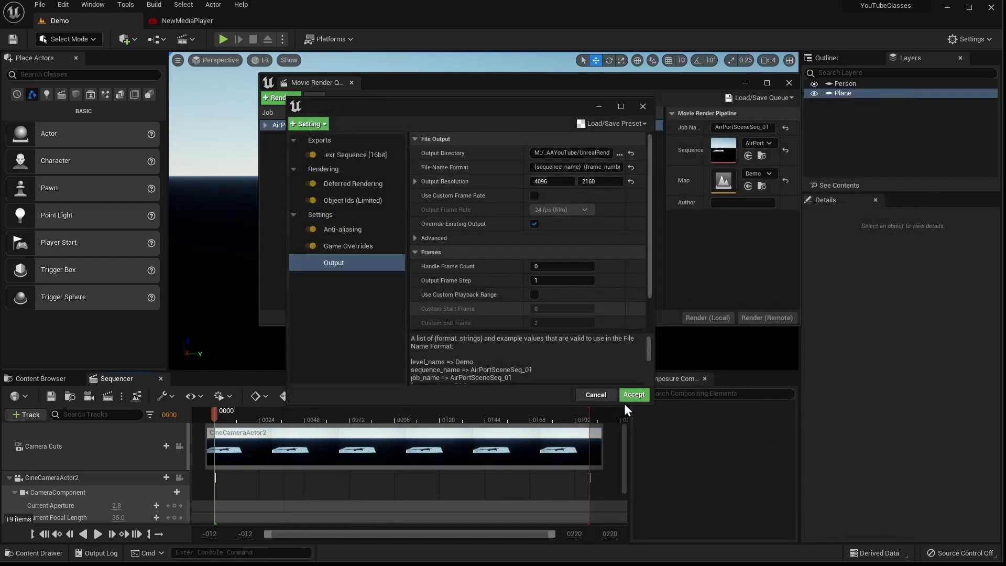
Check the AirportSeq plate images' dimensions in File Explorer and set the output resolution's width to 3840 to match.
key("alt+Tab")
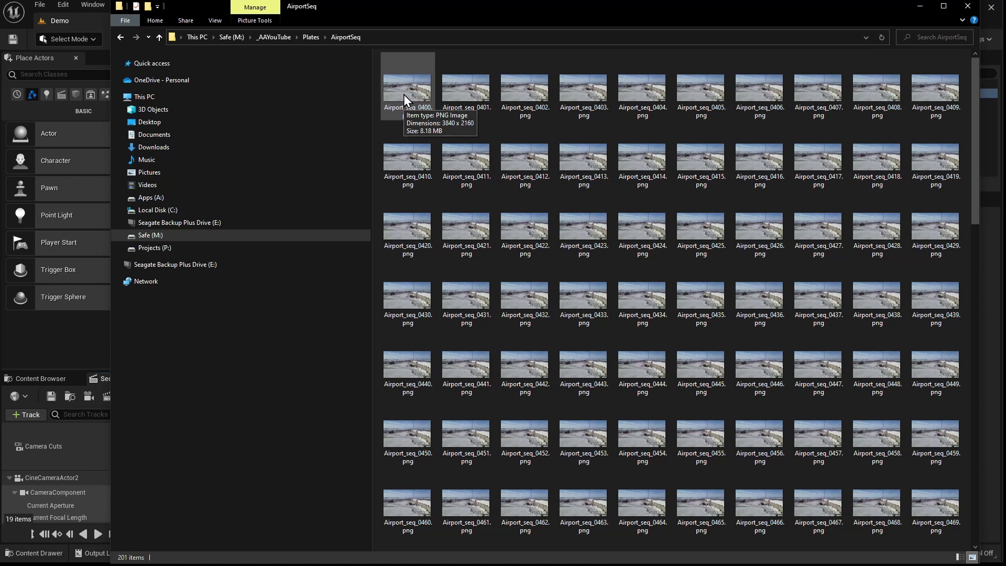
left_click(920, 6)
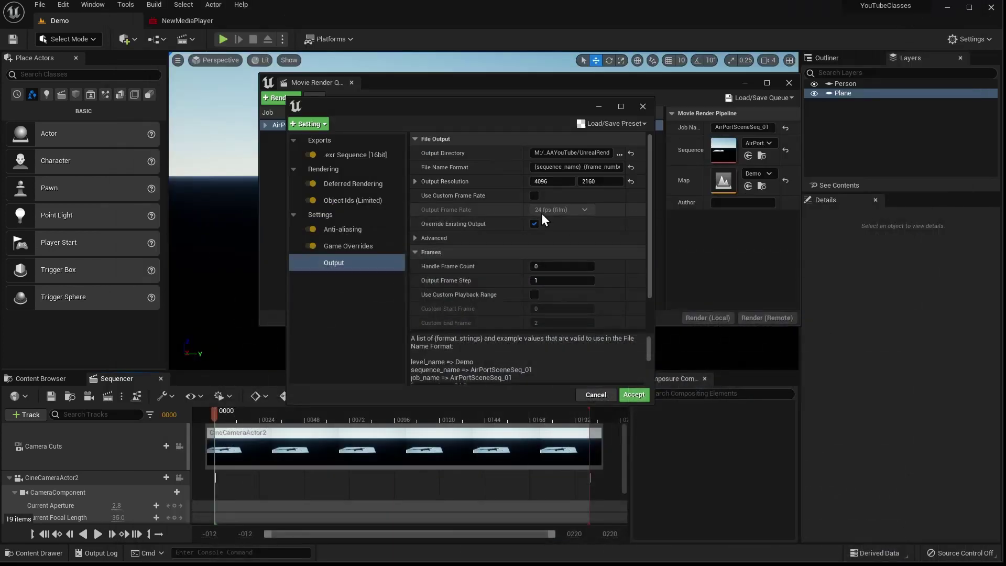
left_click(558, 182)
type("38")
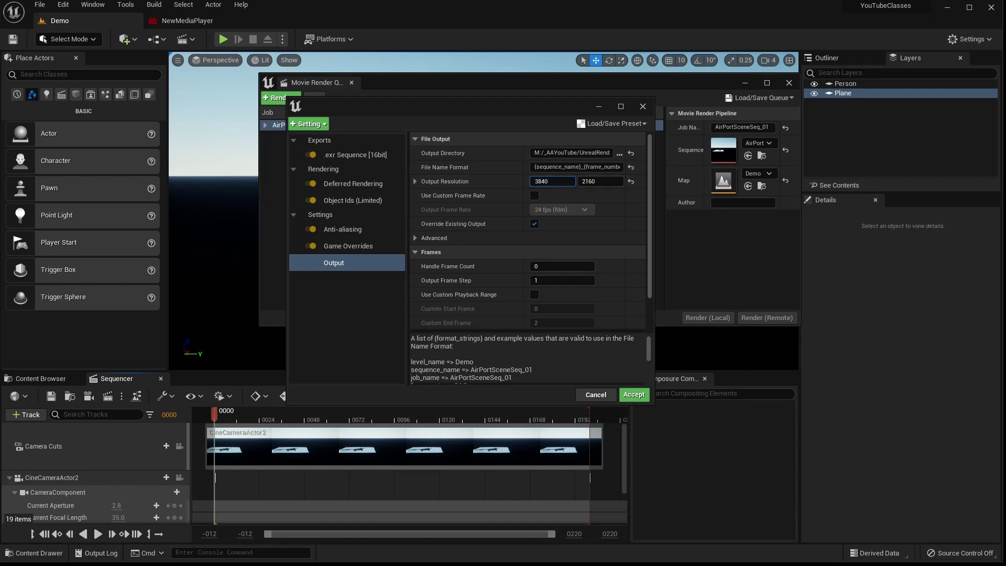
key("alt+Tab")
mouse_move(410, 99)
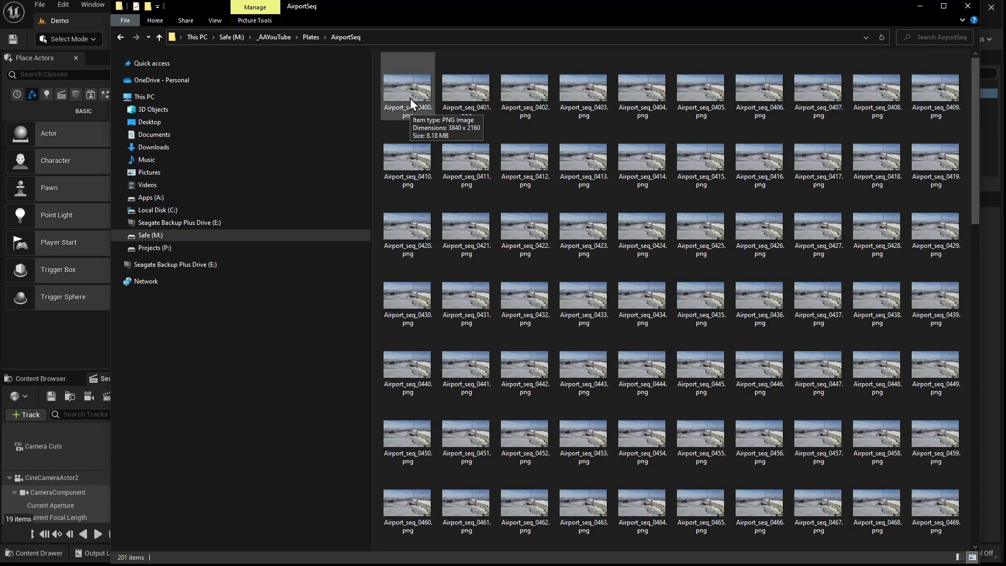
Return to Unreal Engine, set the output resolution's height to 2160, and accept the job's render settings.
left_click(919, 7)
left_click(597, 181)
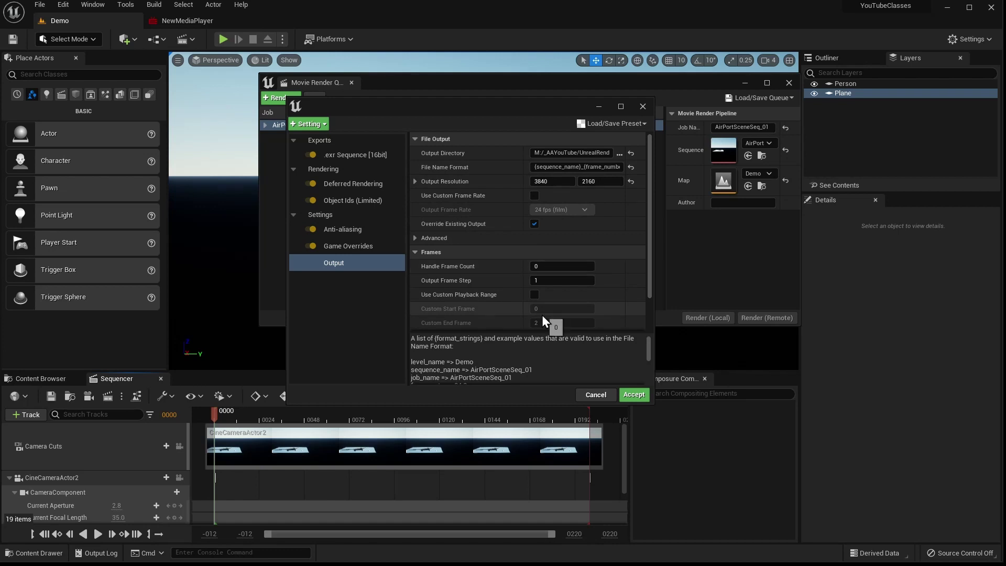
scroll(540, 214, "down", 2)
scroll(539, 208, "up", 2)
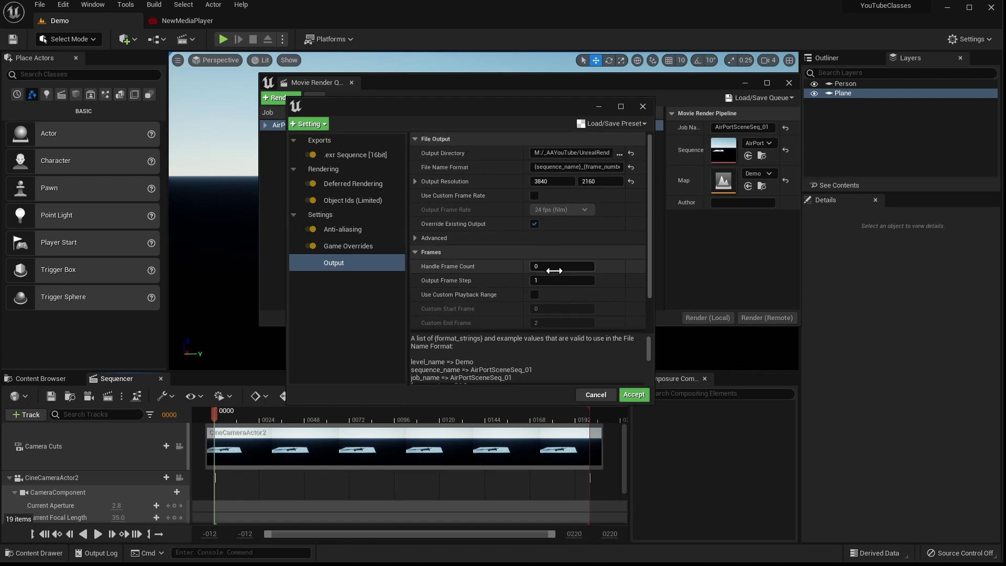
left_click(628, 396)
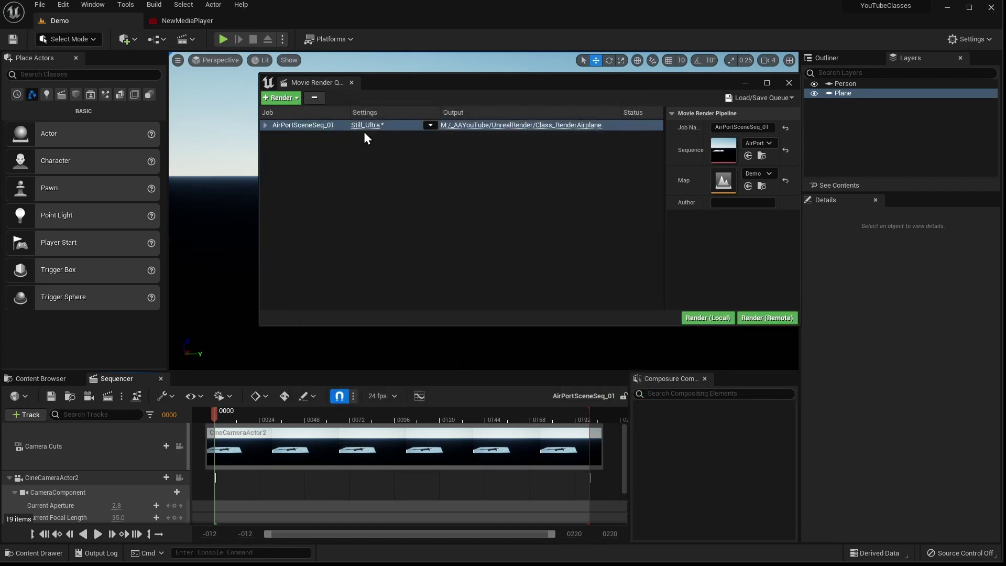
Start saving the AirPortSceneSeq_01 job's configuration as a preset and create a folder named MoviePreset under Content for it.
left_click(367, 128)
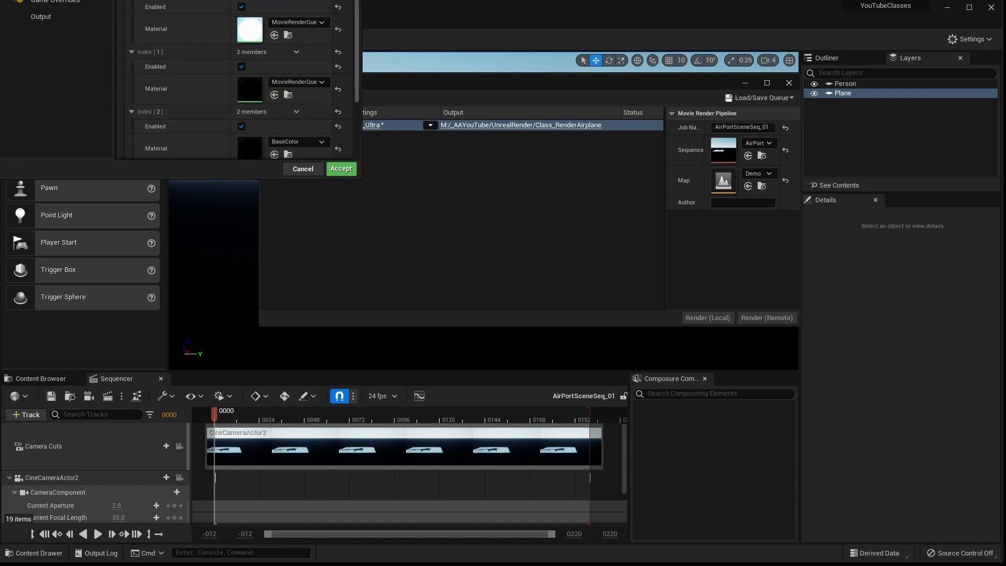
left_click(620, 118)
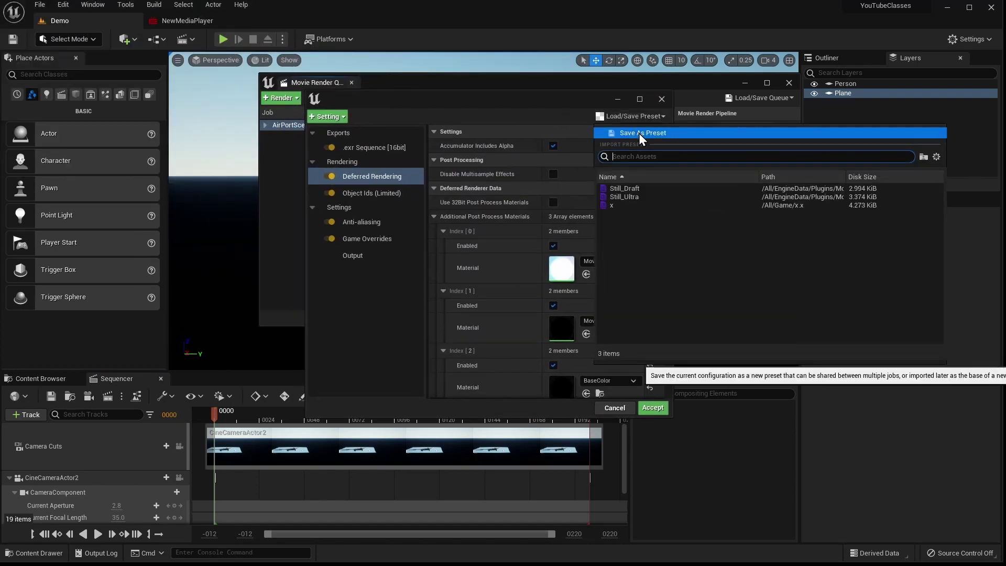
left_click(639, 133)
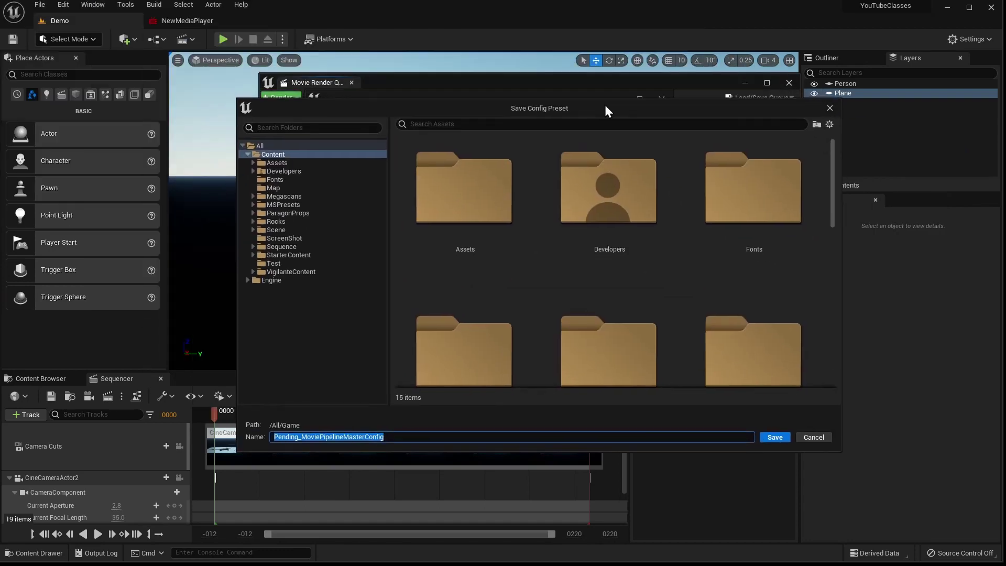
right_click(276, 153)
left_click(310, 173)
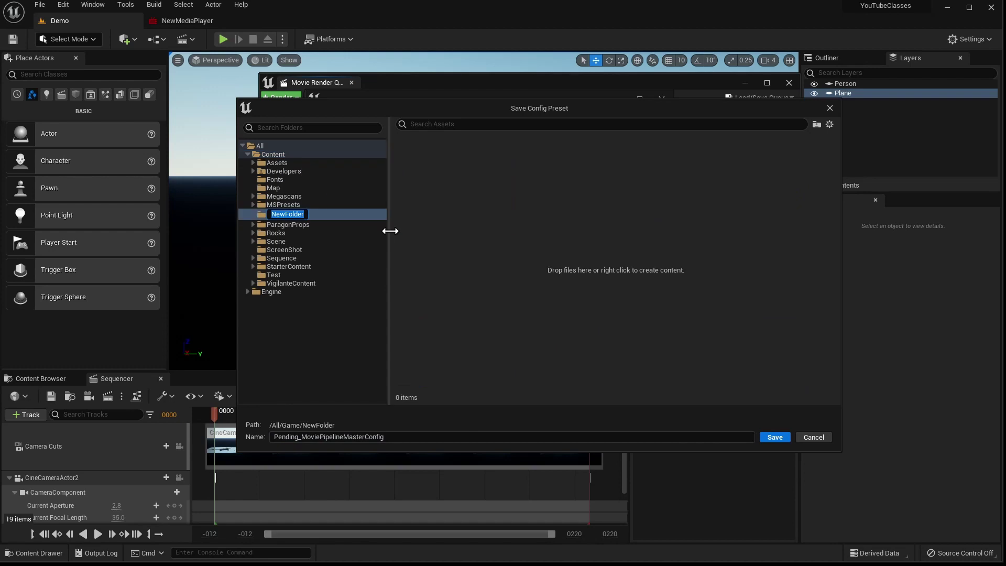
type("Cequence")
key("BackSpace")
key("BackSpace")
key("BackSpace")
key("BackSpace")
key("BackSpace")
key("BackSpace")
key("BackSpace")
key("BackSpace")
type("MoviePrese")
key("Return")
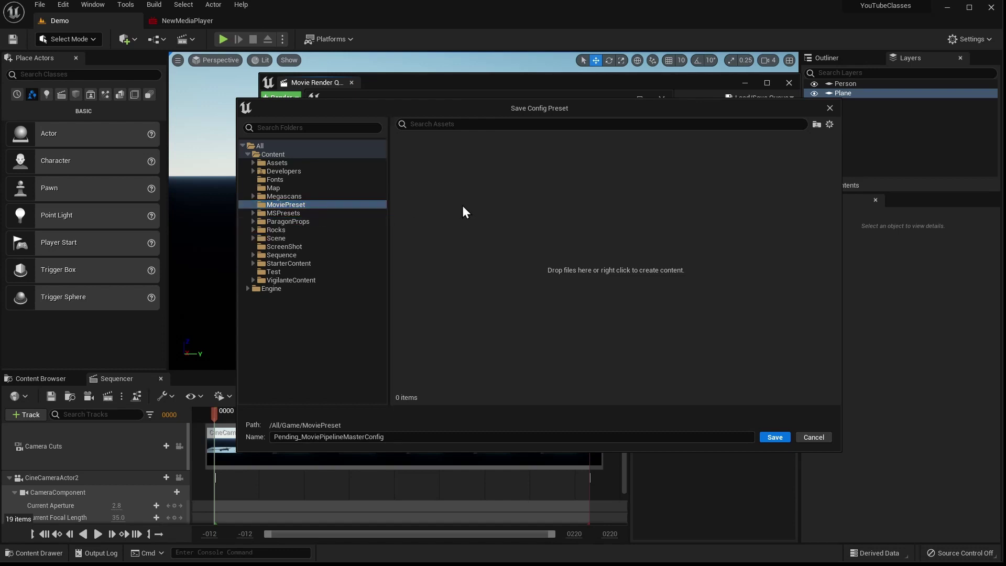
Save the configuration preset in the MoviePreset folder under the name MyEXRSettings.
right_click(463, 206)
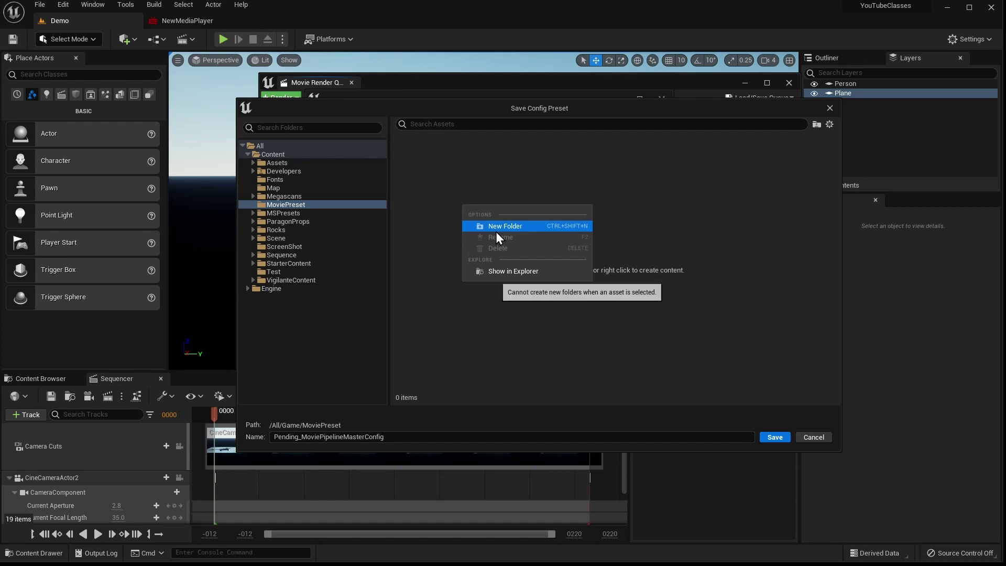
left_click(448, 182)
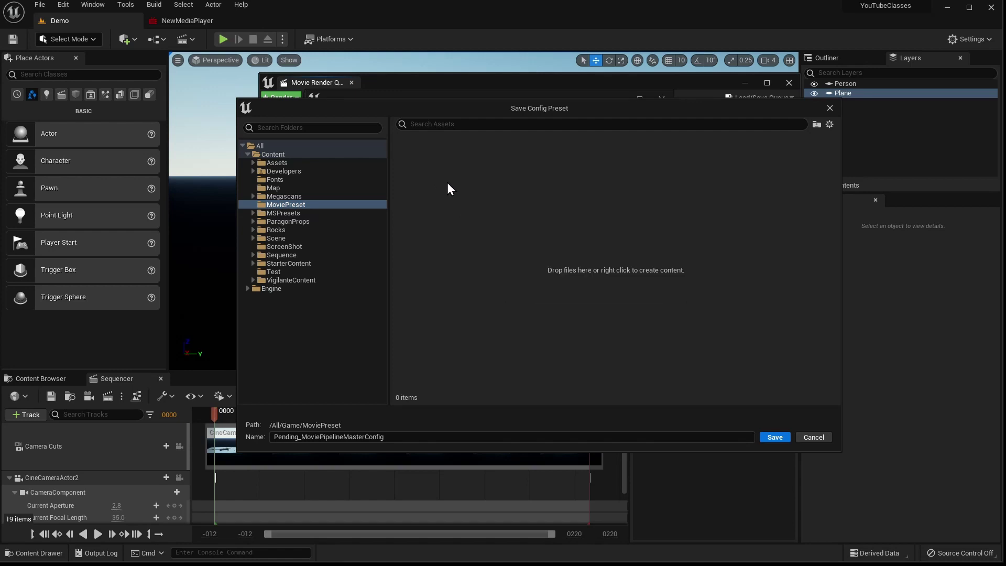
left_click(405, 437)
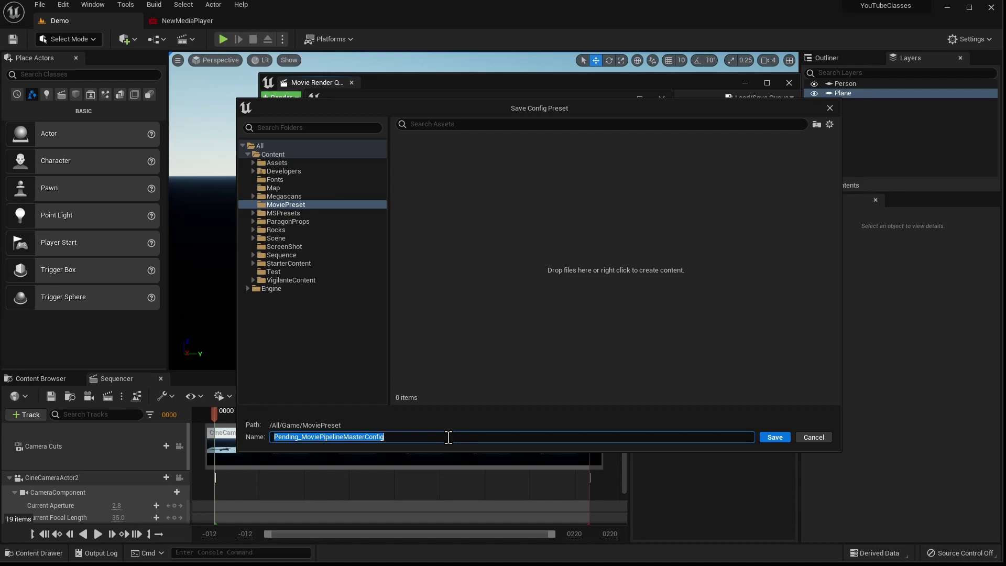
type("MyEXRSettings")
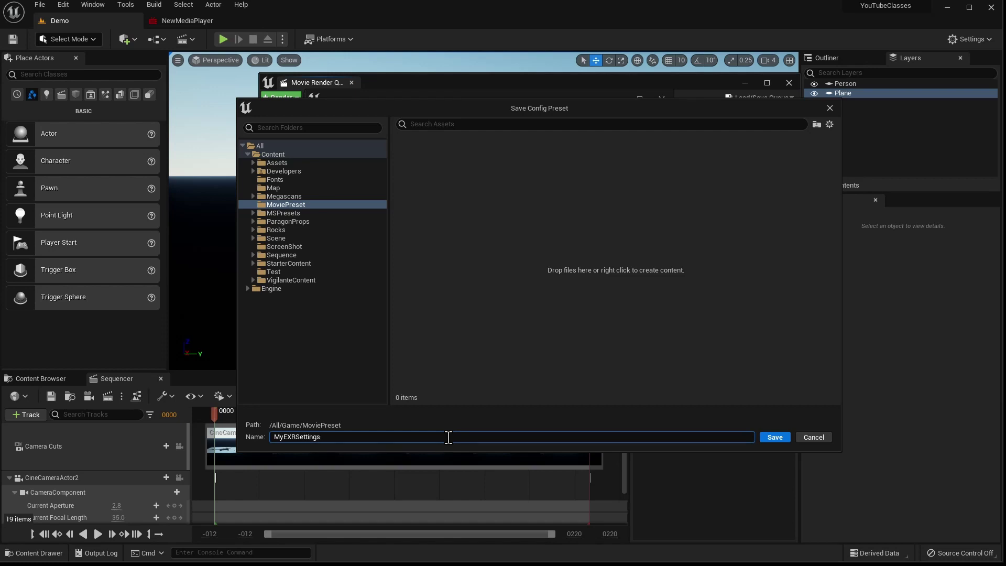
key("Return")
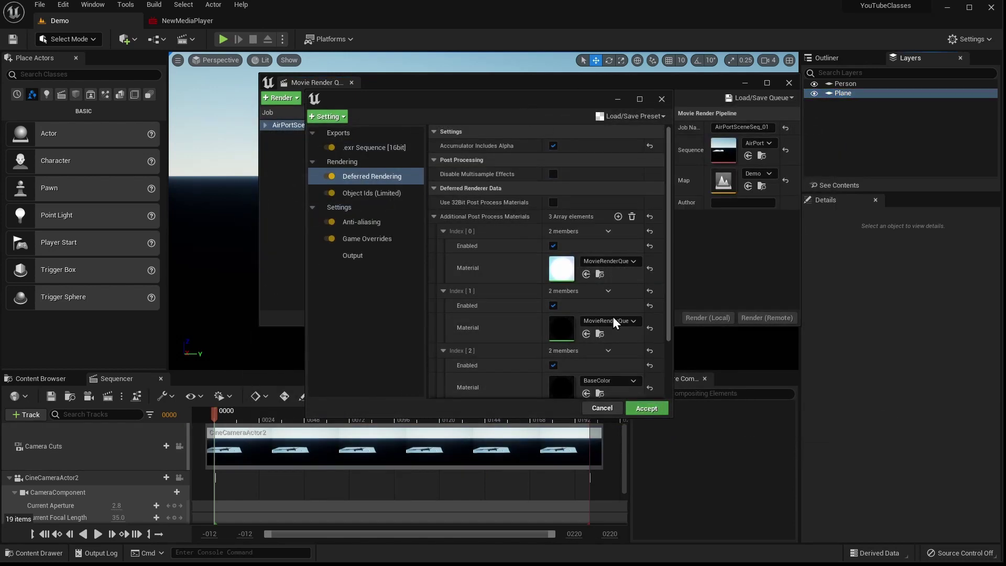
Check the saved presets list and the Deferred Rendering stencil layers, and accept the job's settings.
left_click(627, 116)
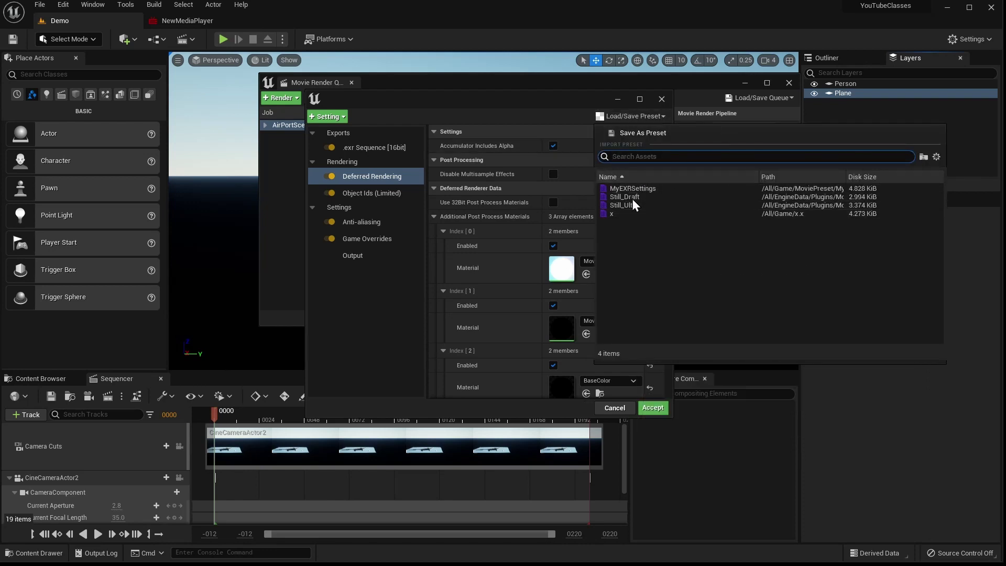
left_click(529, 120)
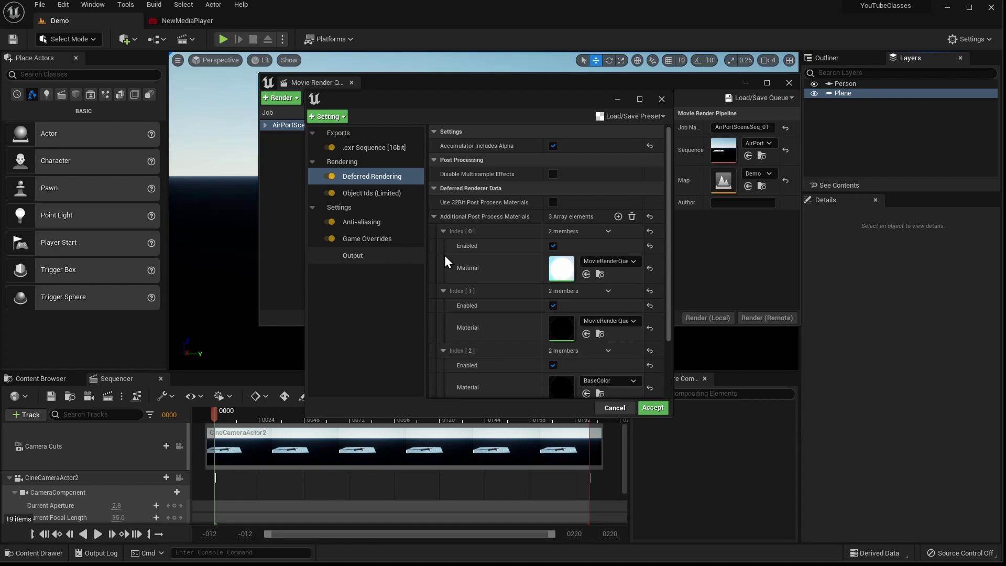
scroll(561, 303, "down", 3)
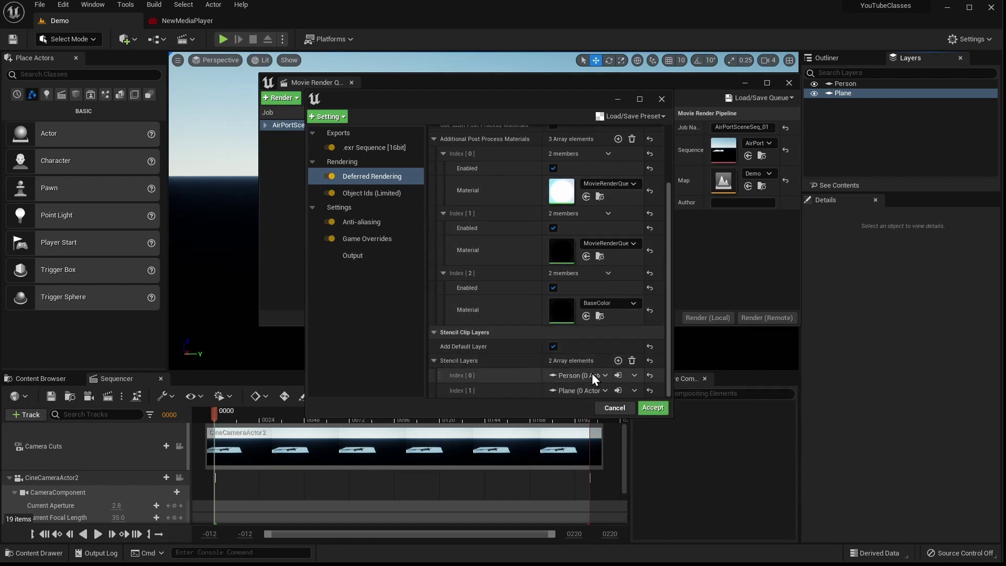
left_click(653, 408)
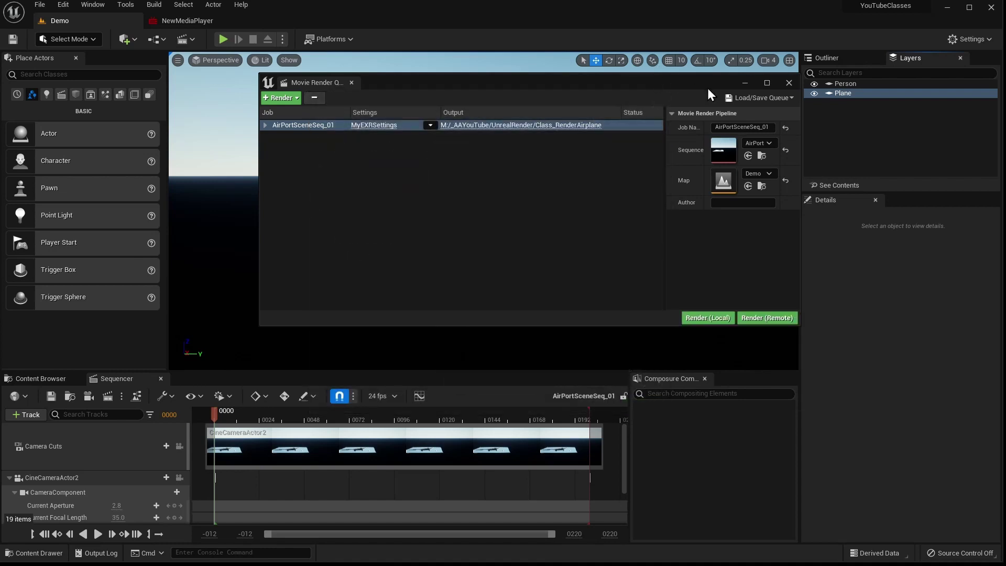
Select the bomber aircraft in the viewport and add it to the Plane layer.
left_click_drag(707, 88, 635, 328)
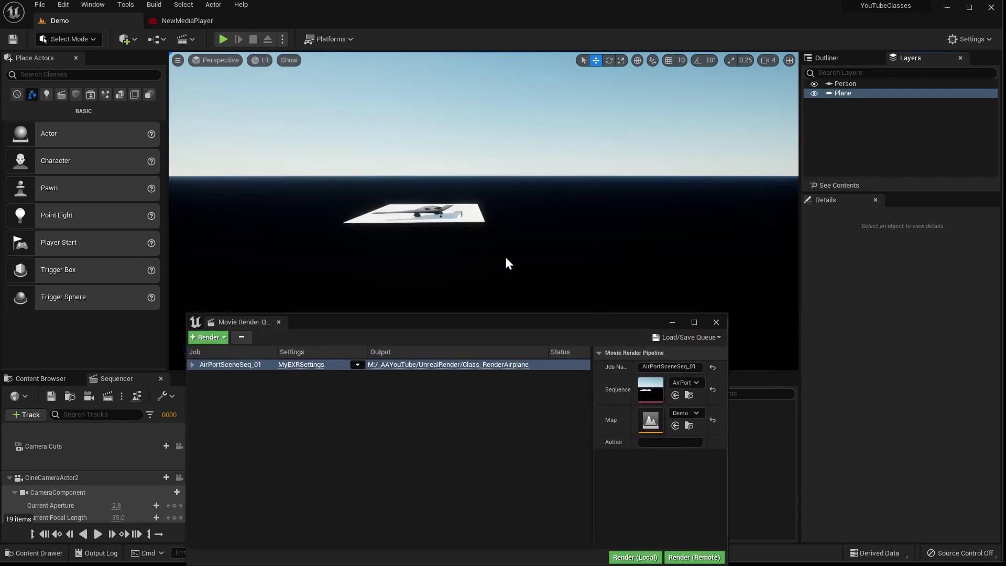
left_click(430, 210)
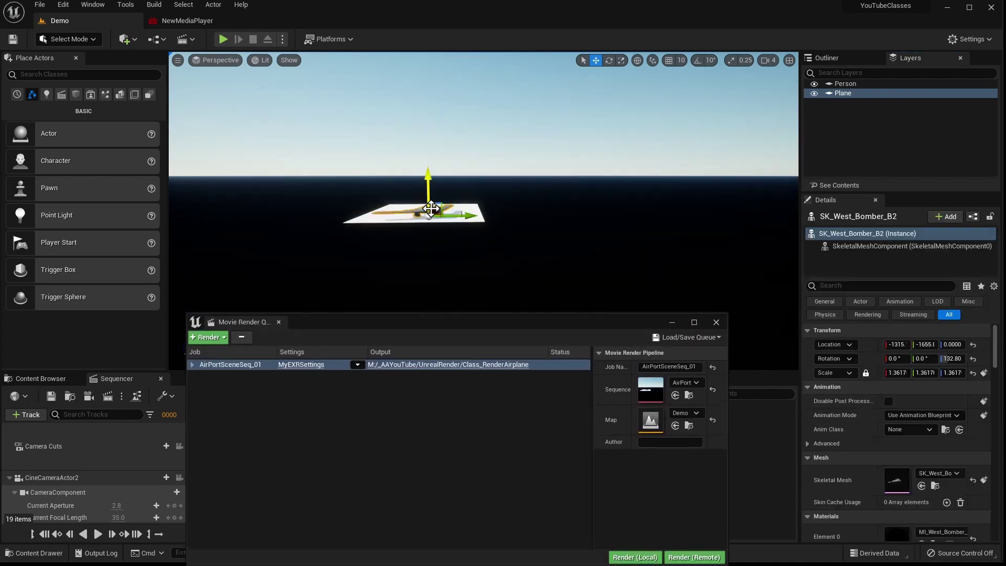
right_click(850, 95)
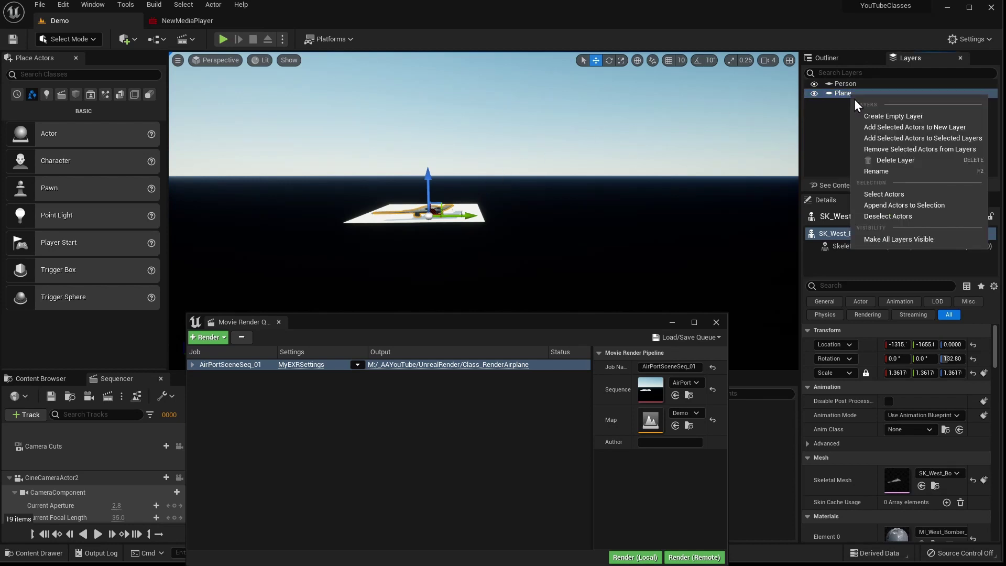
left_click(887, 139)
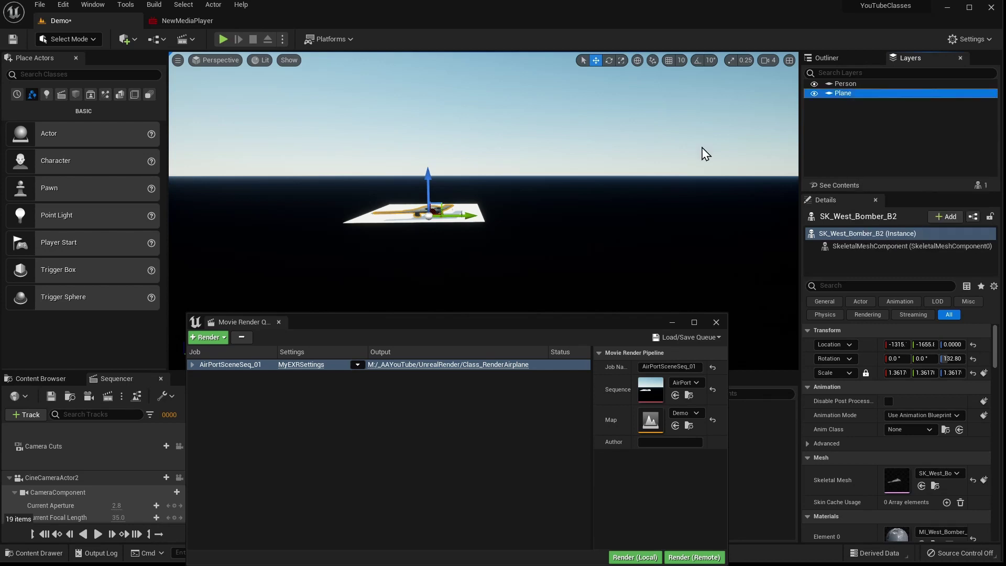
Select the walking person beside the aircraft and add it to the Person layer.
left_click(461, 213)
left_click(861, 85)
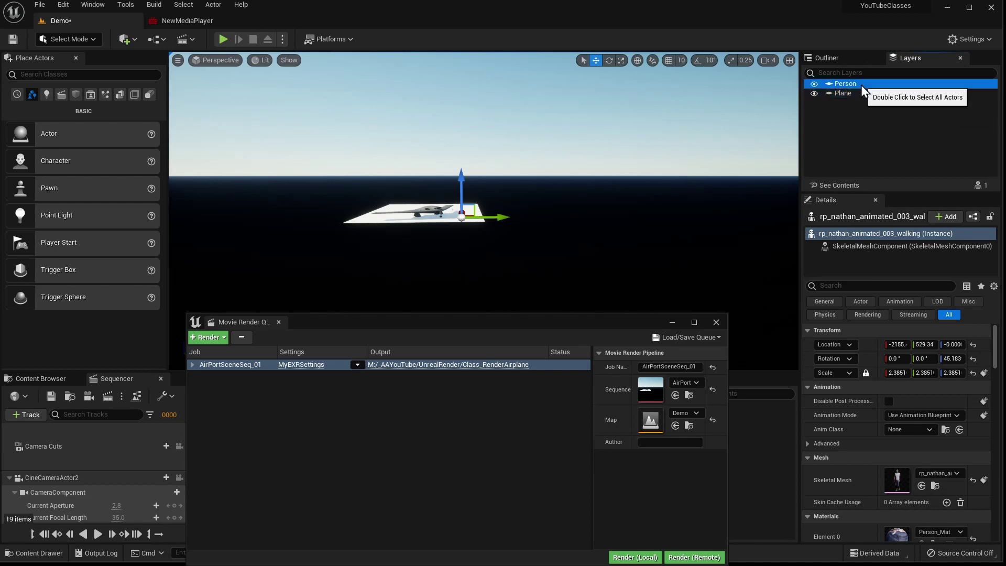
right_click(861, 84)
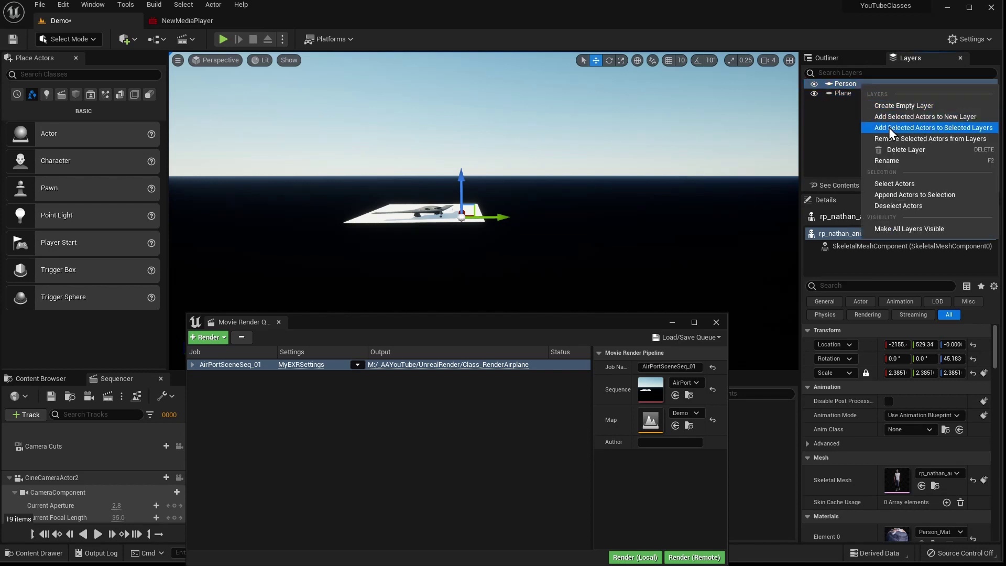
left_click(966, 131)
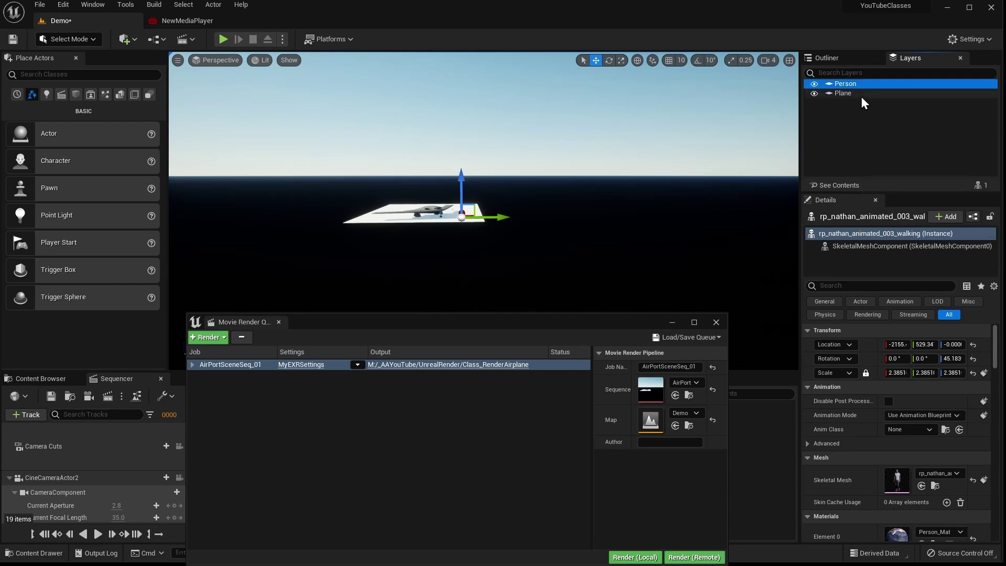
Toggle the Person and Plane layers' visibility to check which actors they control.
left_click(814, 85)
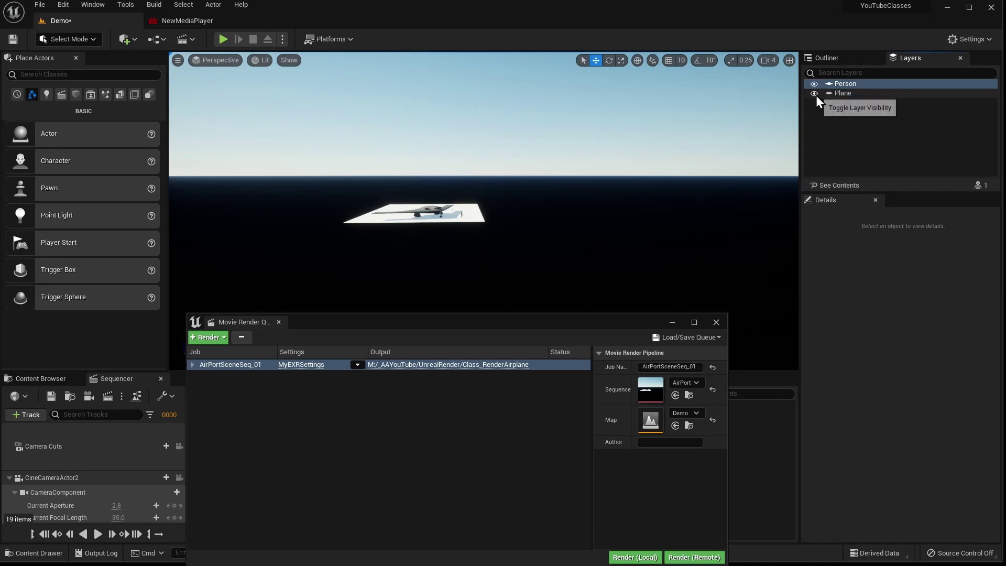
left_click(815, 94)
left_click(815, 94)
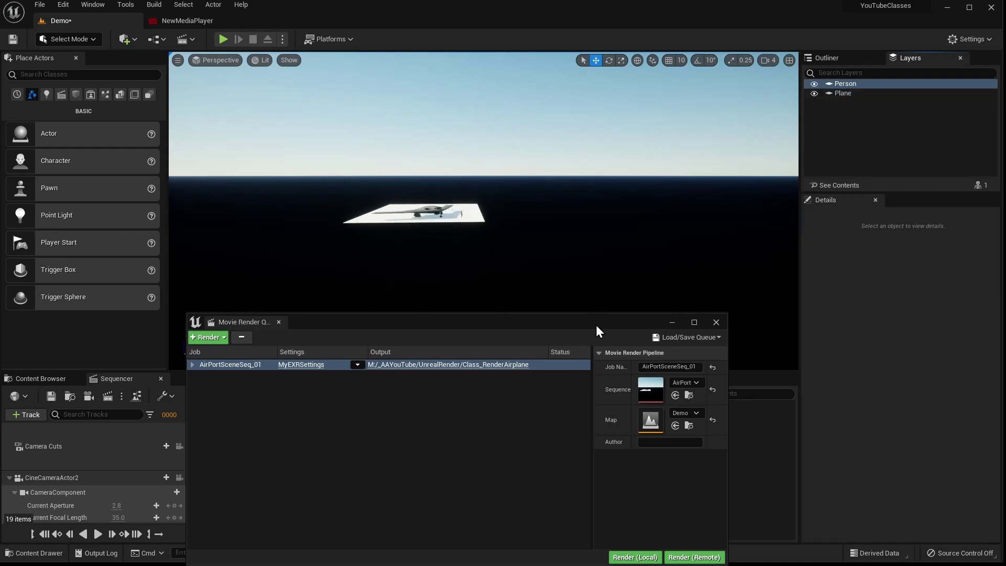
Review the MyEXRSettings job's post process materials, stencil layers and Anti-aliasing settings, and accept the configuration.
left_click_drag(596, 325, 607, 196)
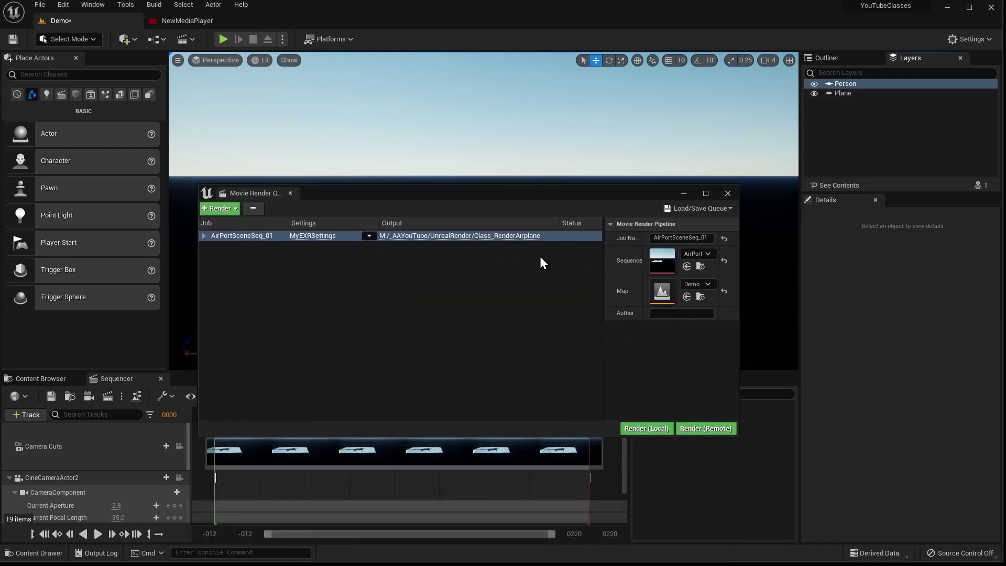
left_click(315, 236)
left_click_drag(448, 34, 579, 85)
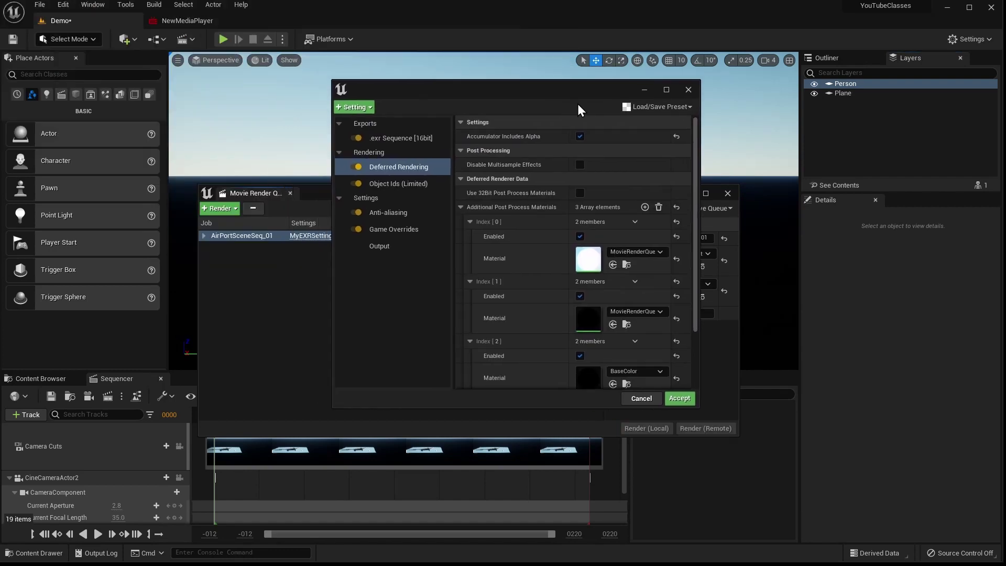
scroll(586, 232, "down", 3)
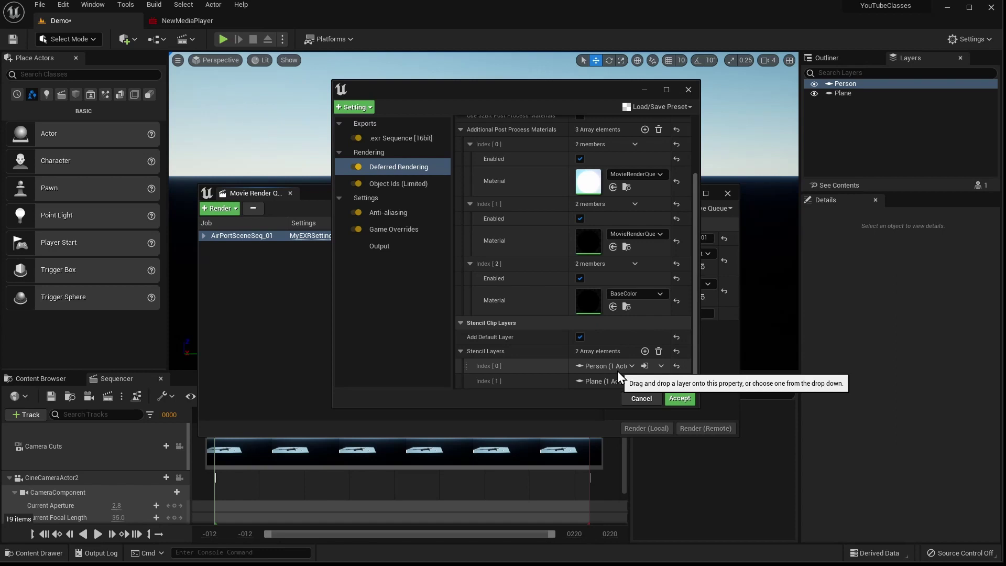
scroll(541, 222, "up", 3)
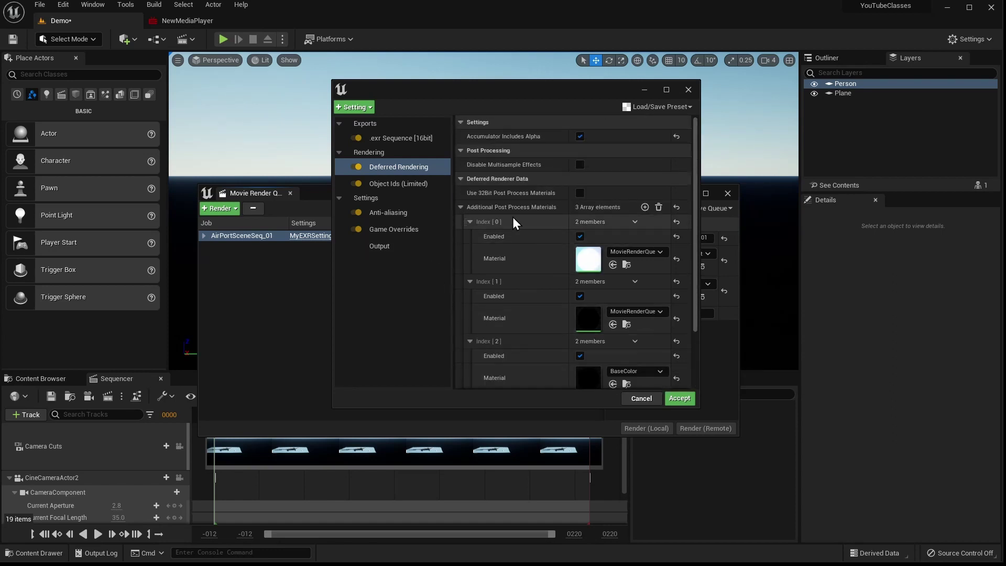
left_click(407, 212)
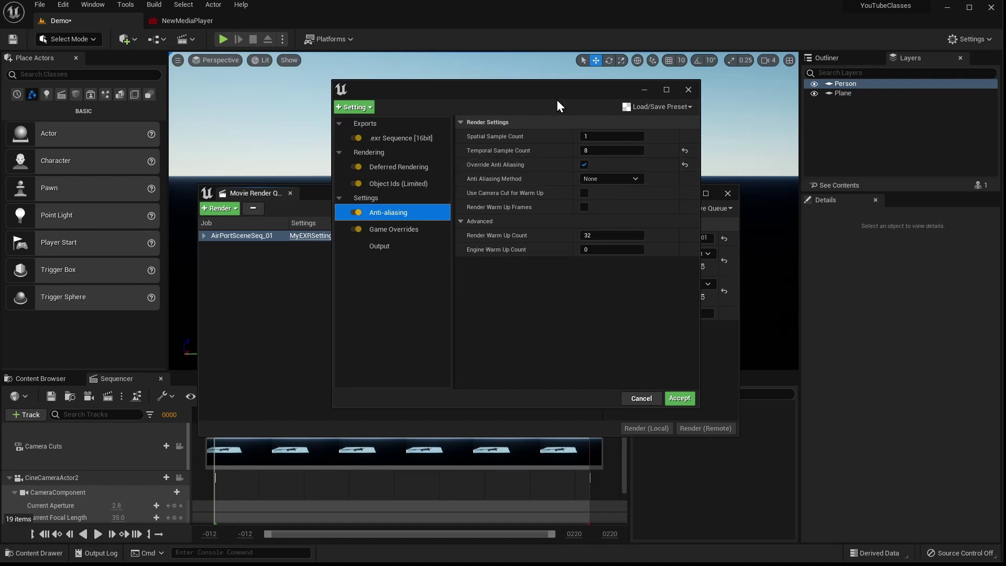
left_click_drag(564, 90, 578, 139)
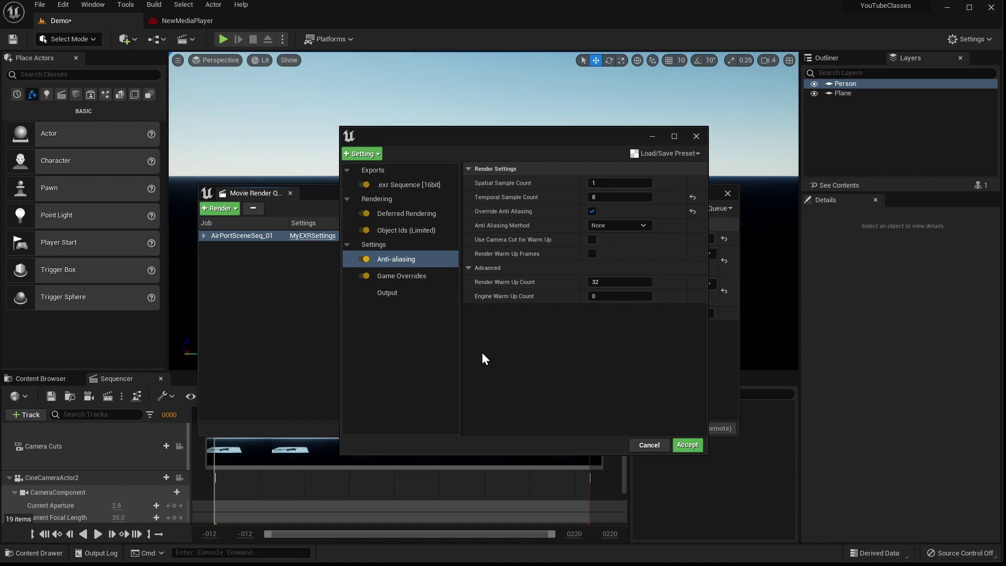
left_click(686, 445)
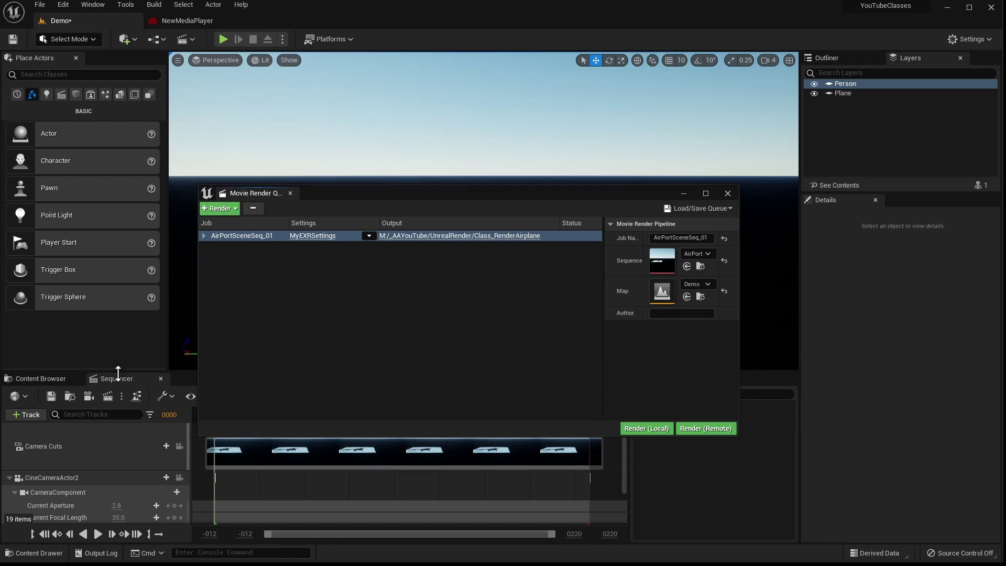
Save all modified content, including the Demo level.
left_click(35, 378)
left_click(116, 393)
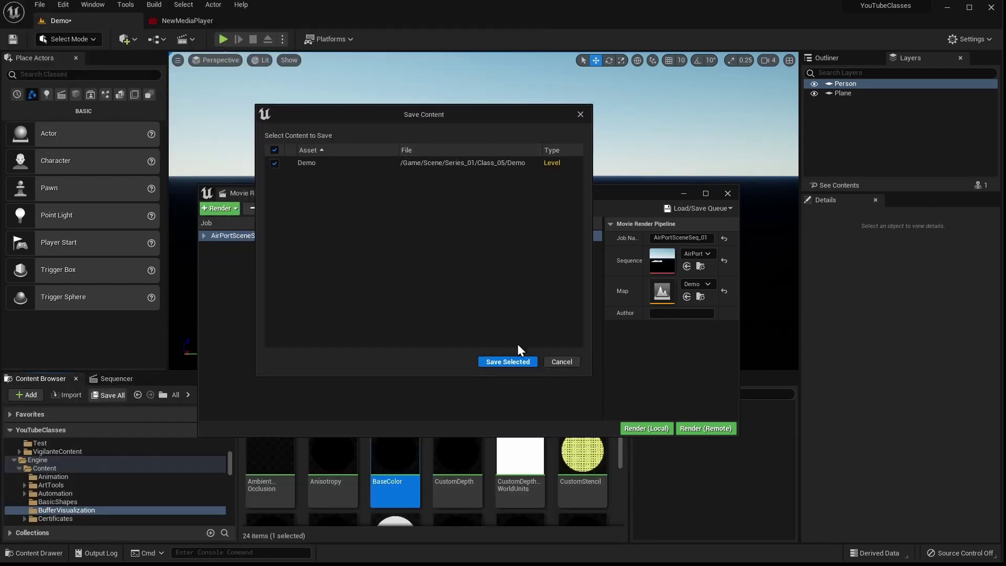
left_click(511, 363)
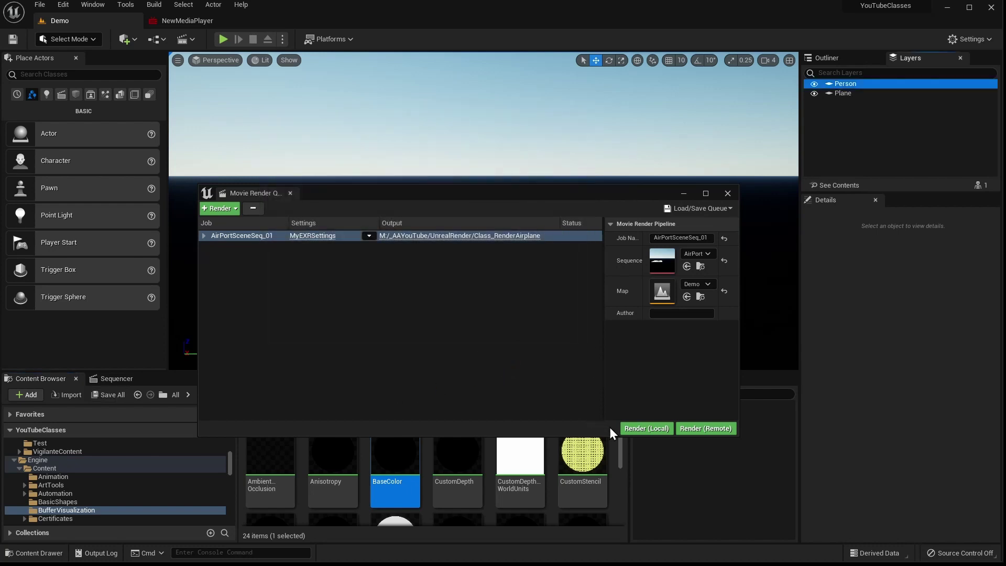
Render the AirPortSceneSeq_01 job locally and stop the render after the first few frames.
left_click(638, 429)
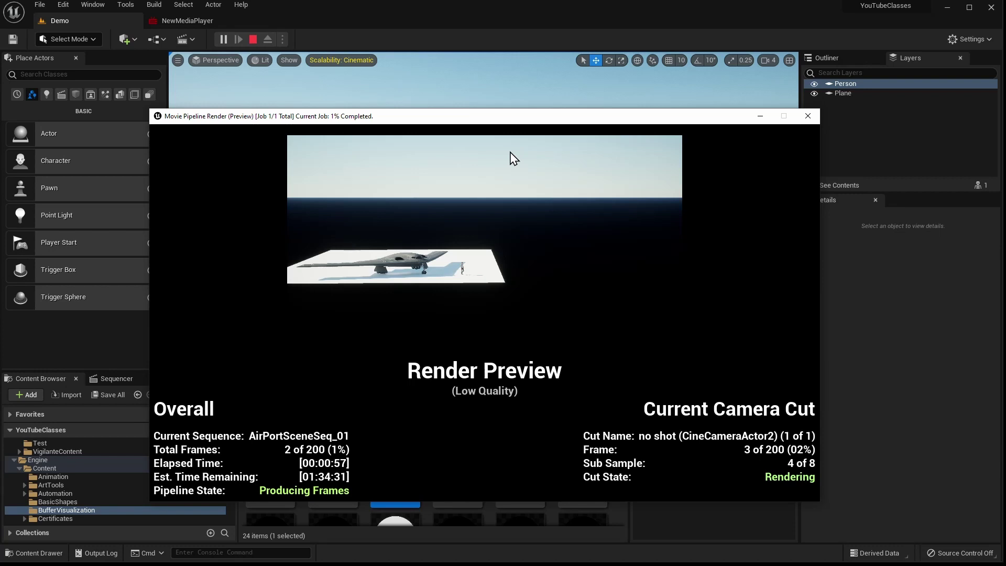
key("Escape")
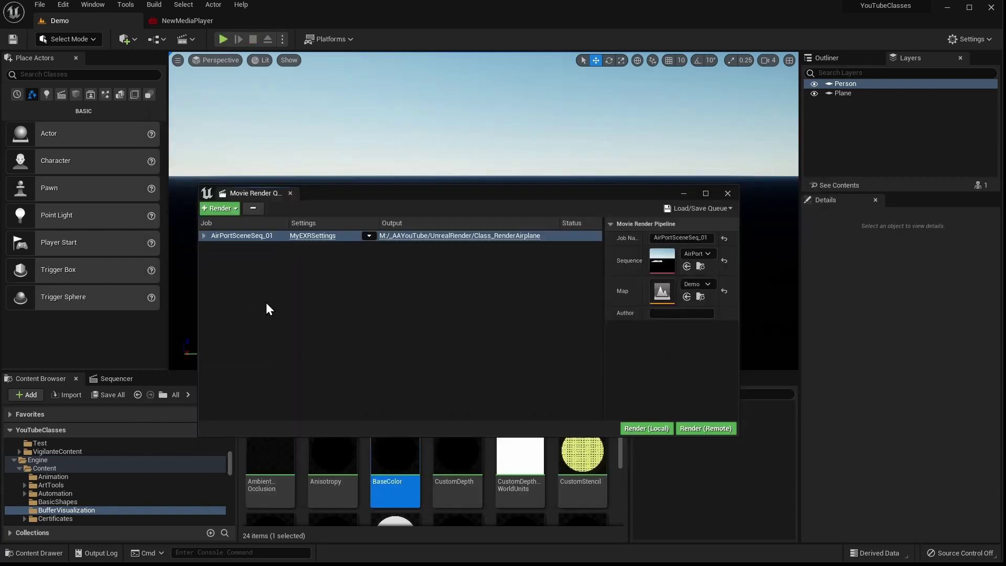